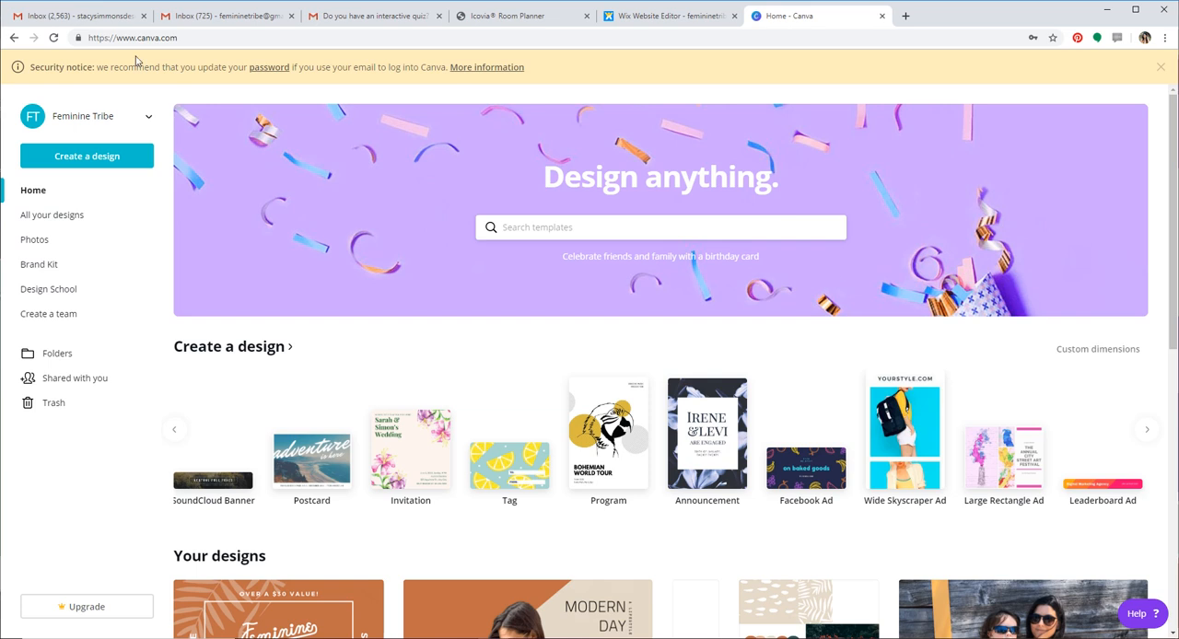
click(147, 38)
double_click(147, 38)
triple_click(148, 37)
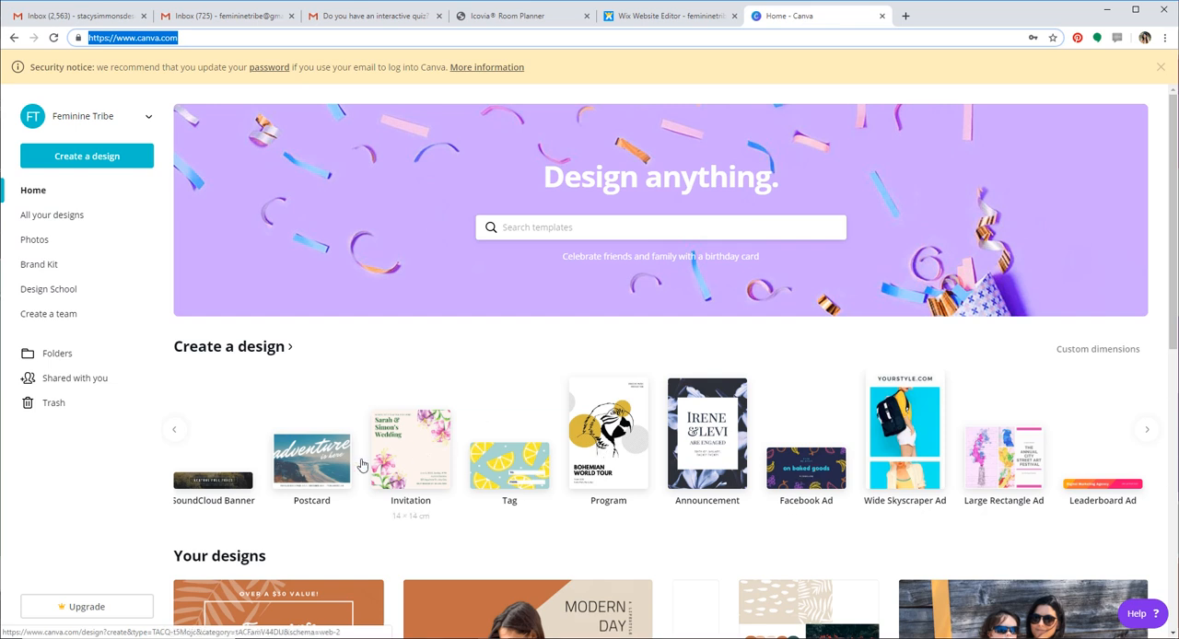
click(1102, 357)
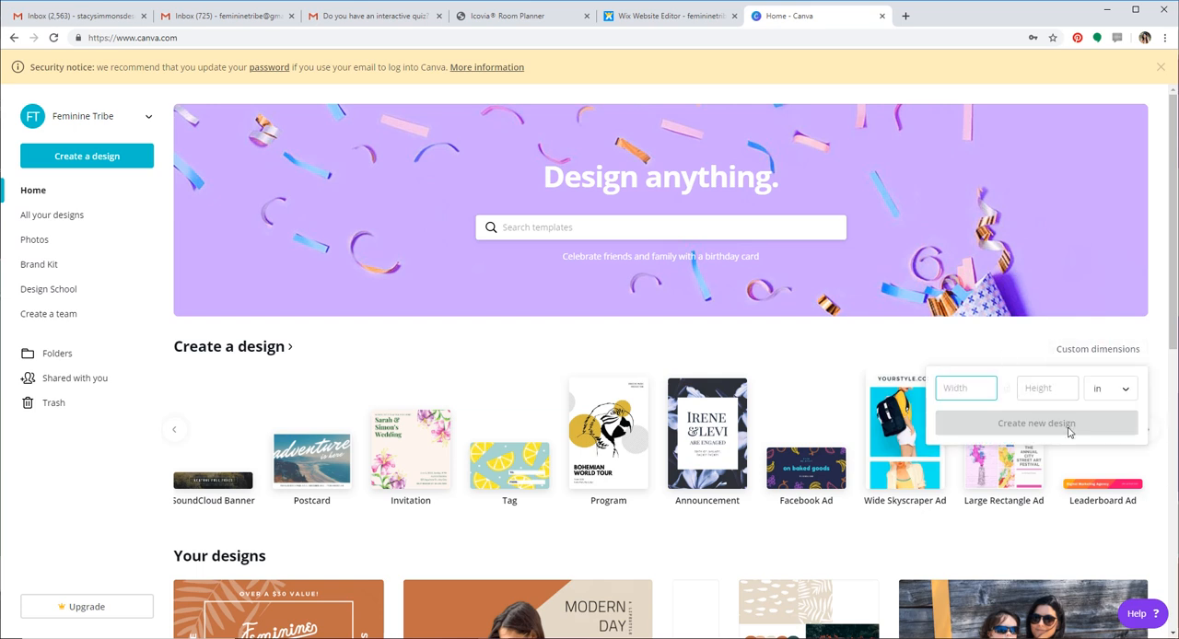
click(808, 344)
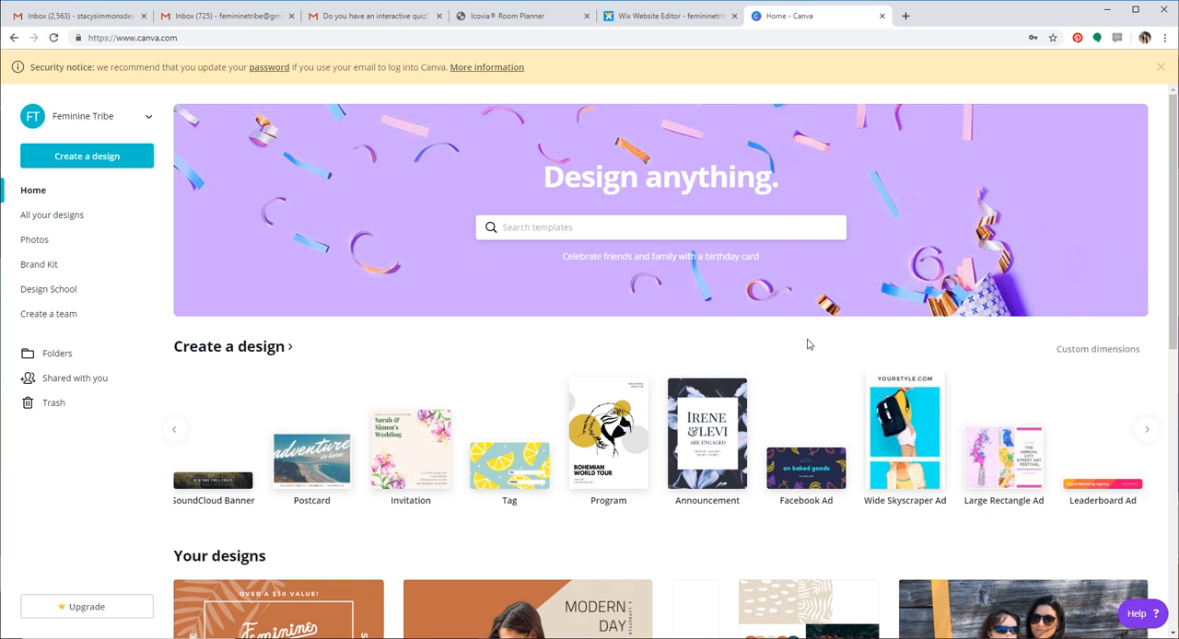
Browse the available design types and create a new blank Postcard design measuring 5.5 × 4.3 in
click(175, 435)
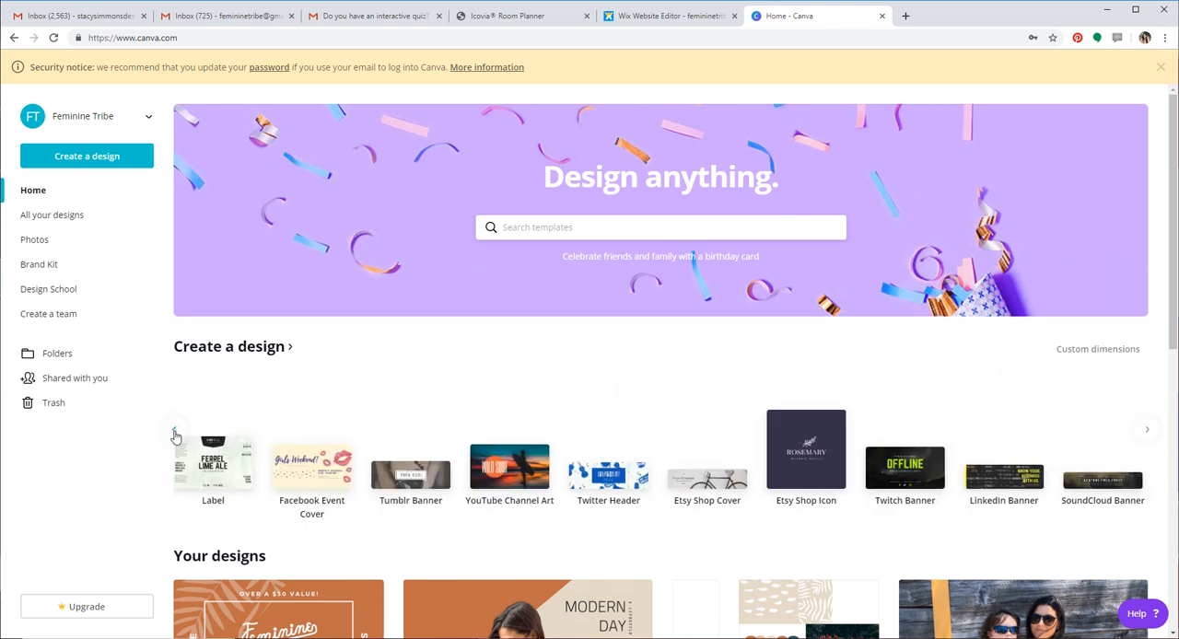
click(175, 435)
click(175, 435)
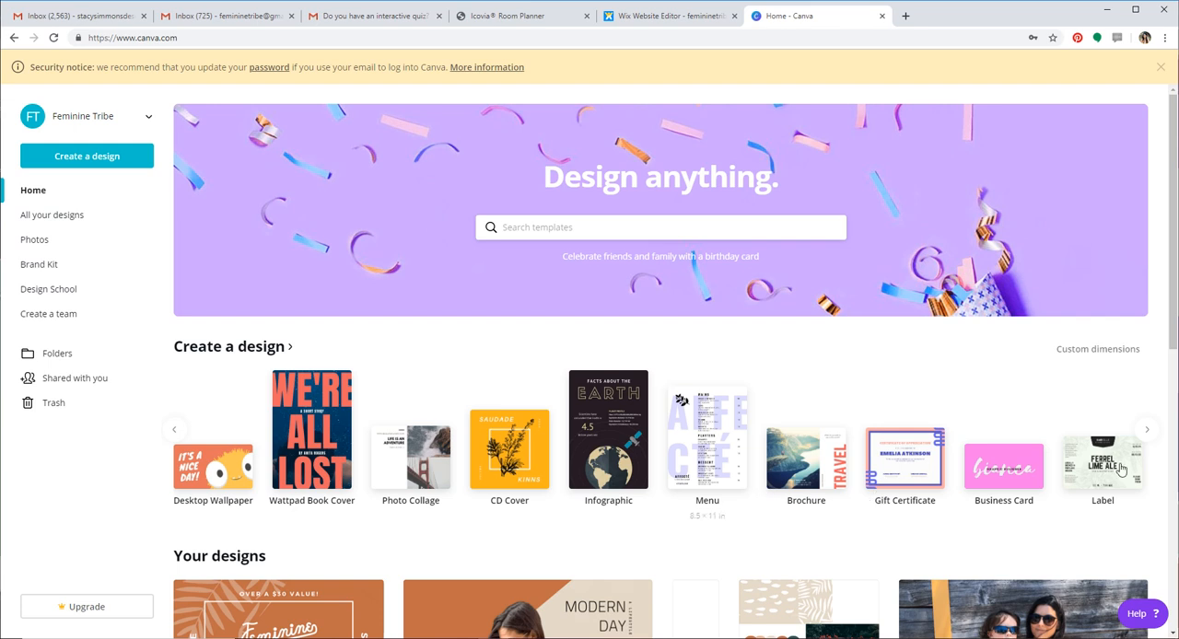
click(1147, 434)
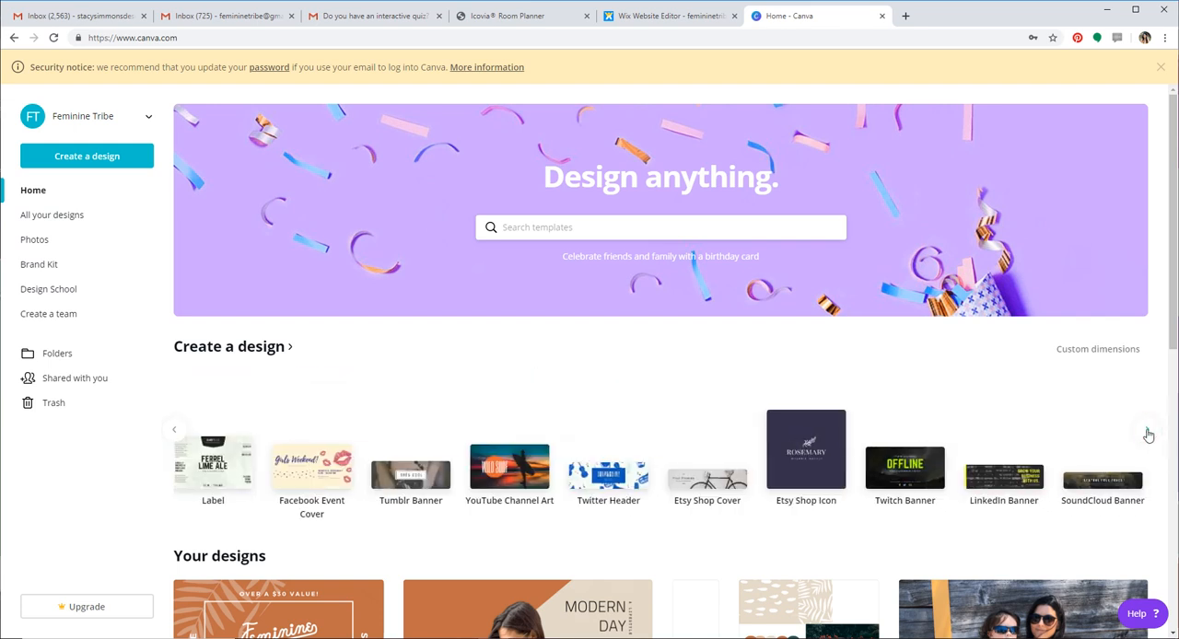
click(1147, 433)
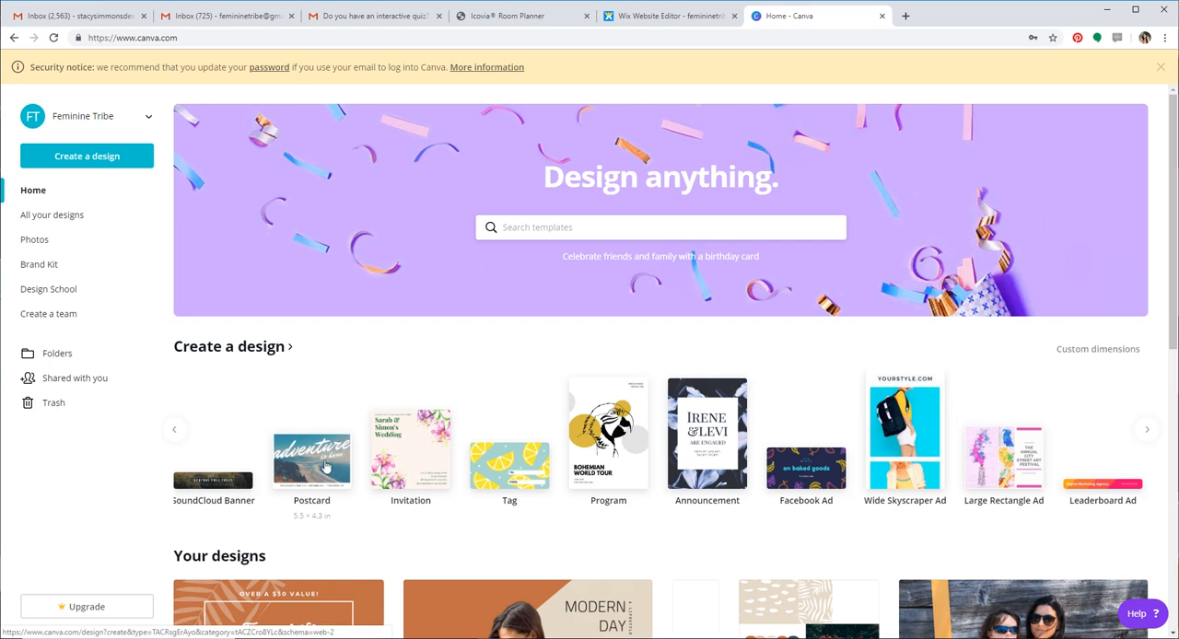
click(324, 467)
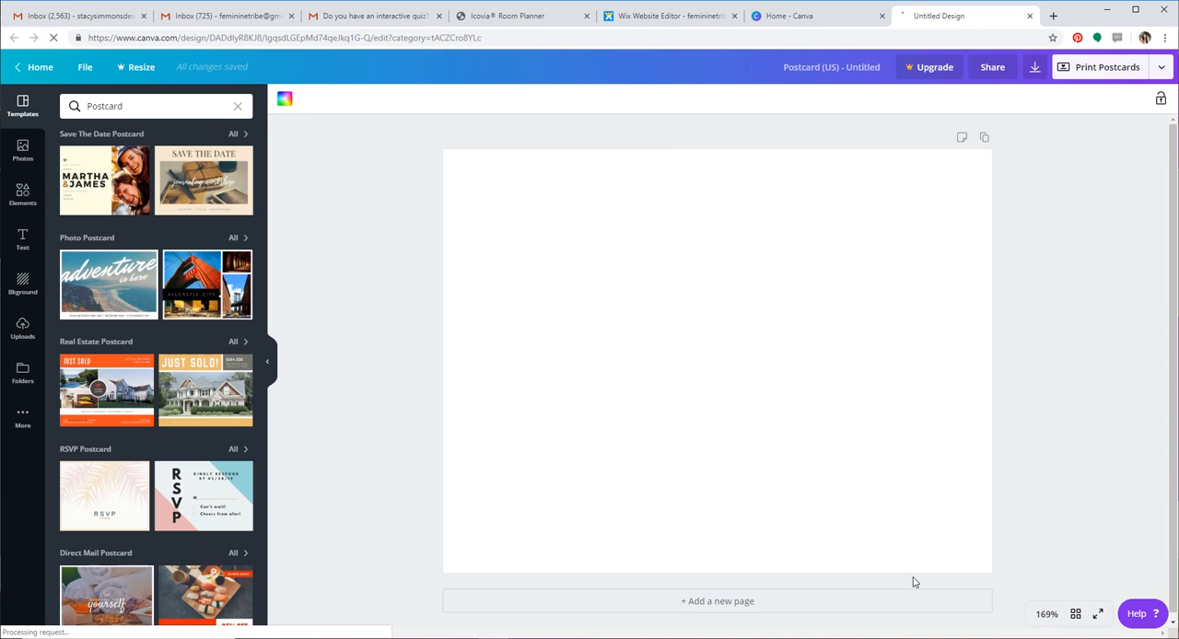
Add a blank second page to the postcard, look over both pages, and delete the second page
click(740, 597)
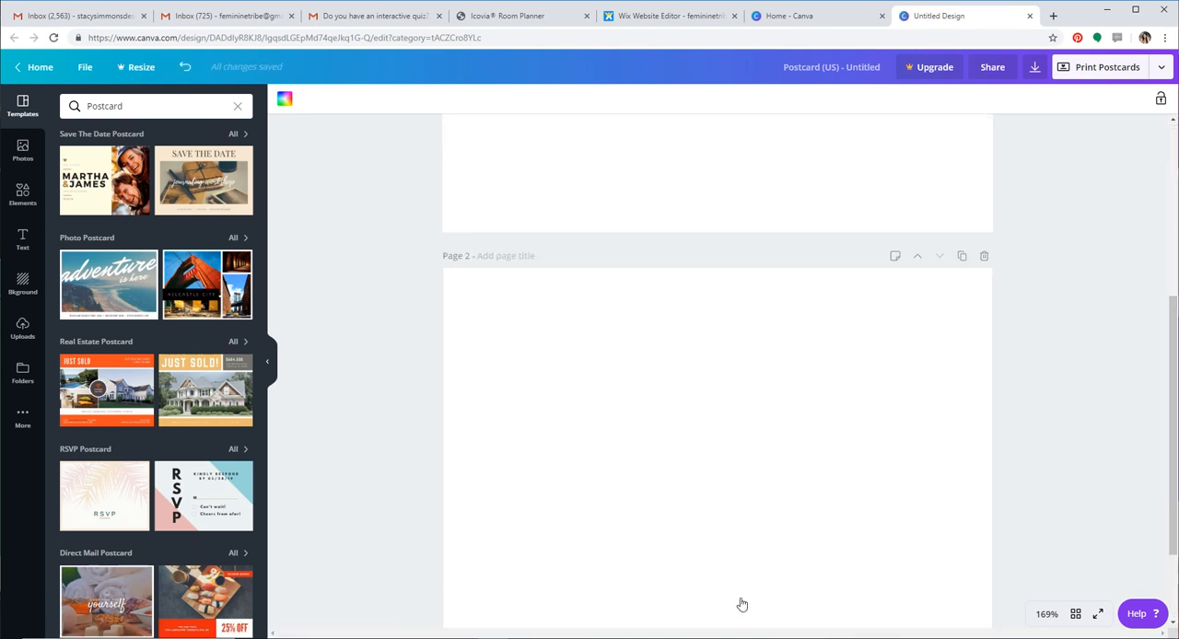
scroll(743, 603, up, 1)
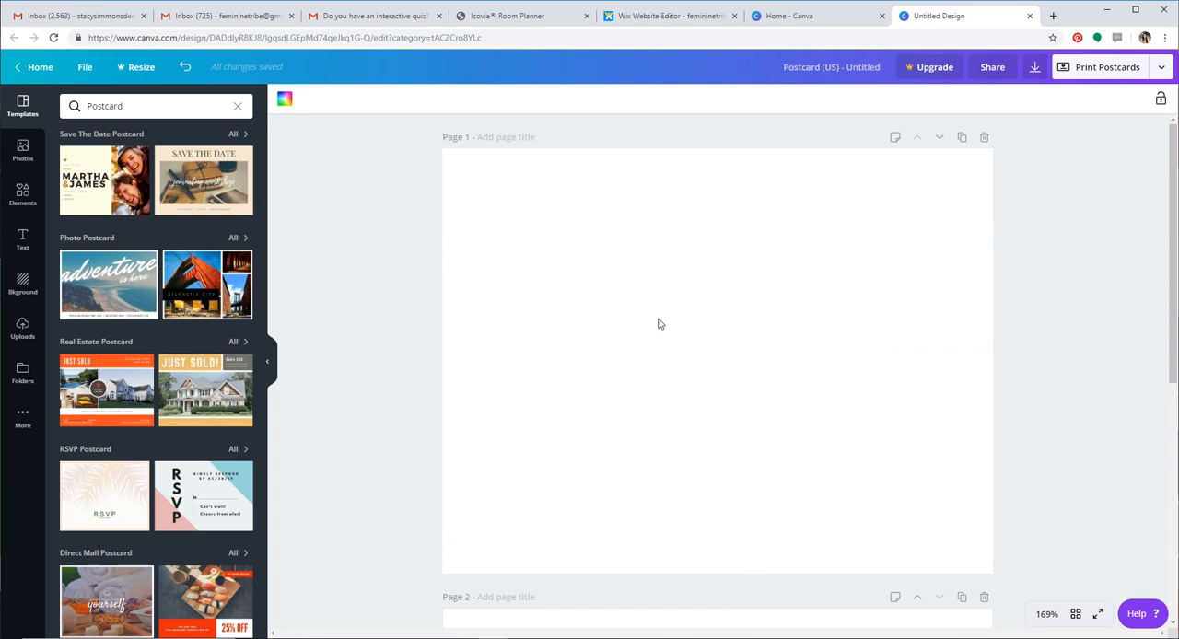
scroll(733, 417, down, 4)
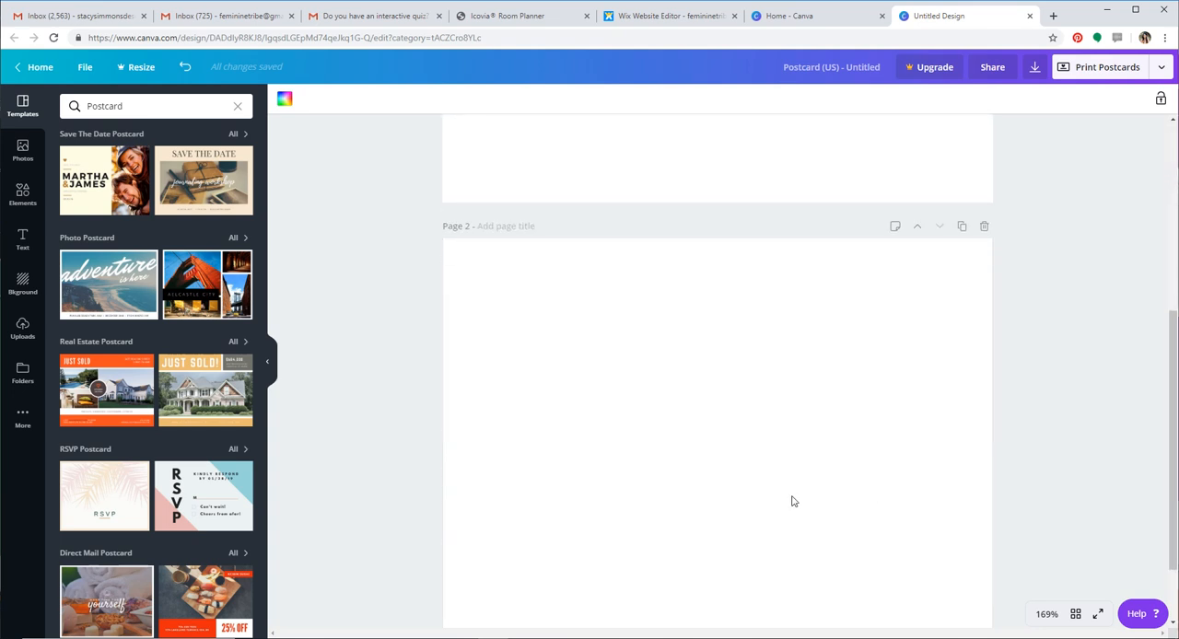
scroll(696, 477, down, 1)
scroll(698, 476, up, 5)
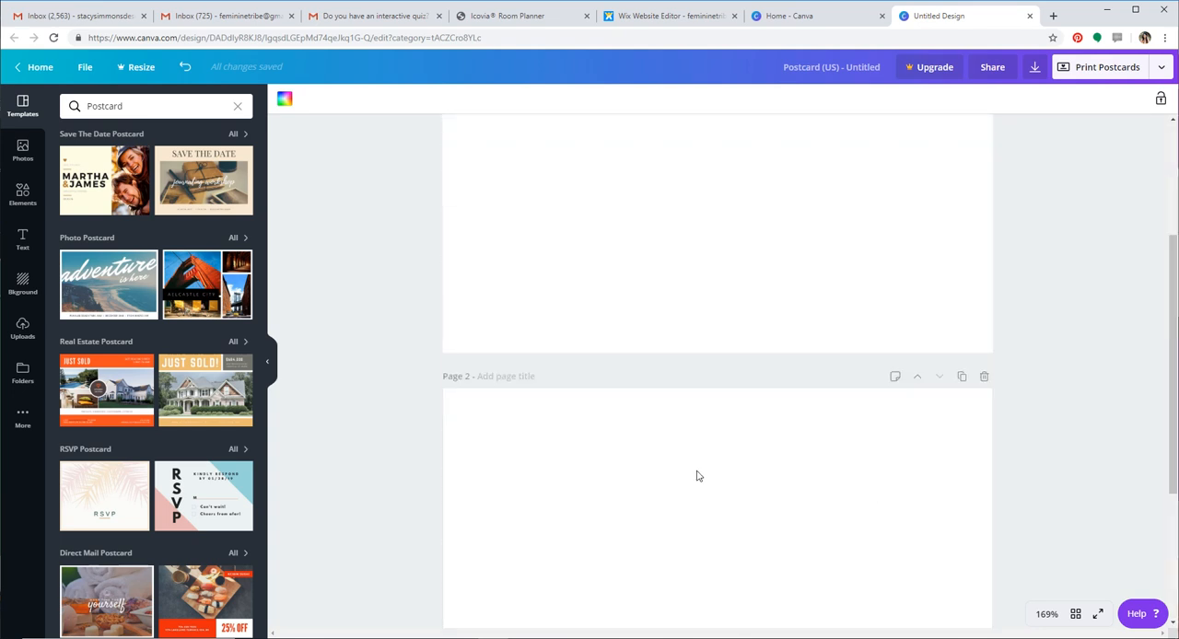
scroll(701, 474, up, 1)
scroll(922, 497, down, 2)
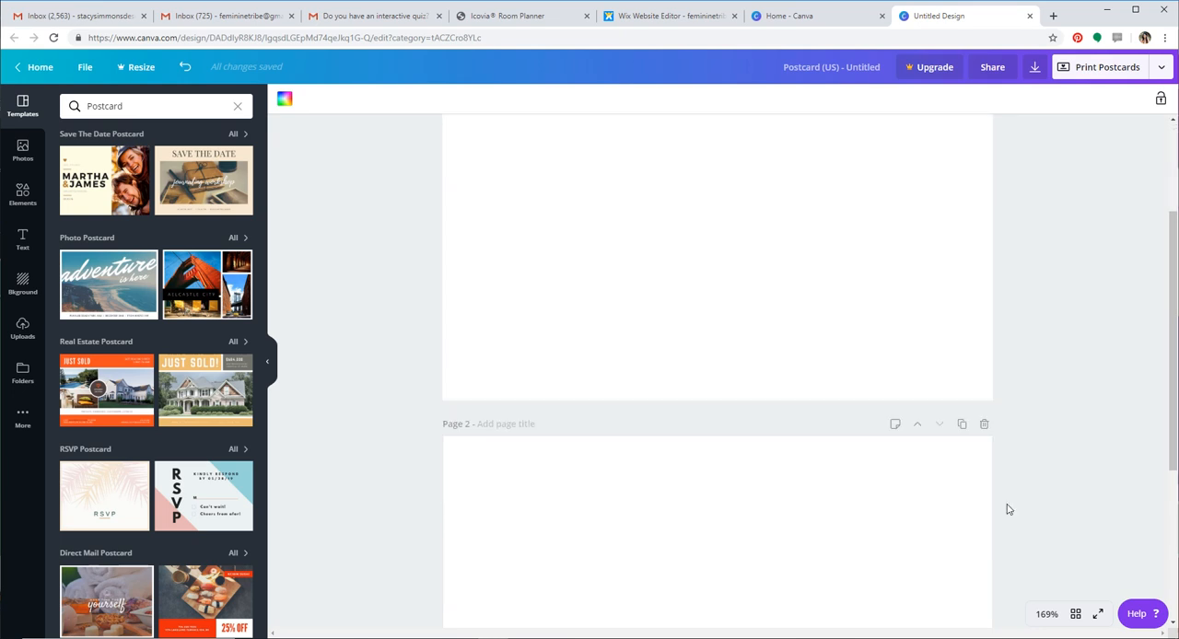
click(985, 414)
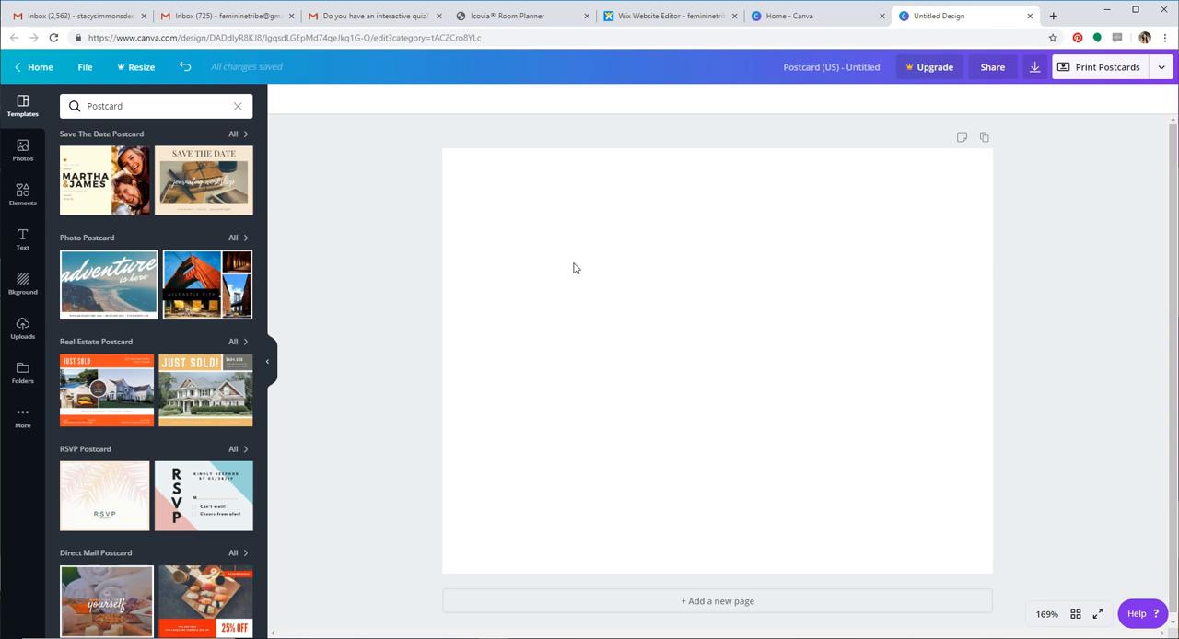
Duplicate the blank postcard page and delete the copy
click(985, 139)
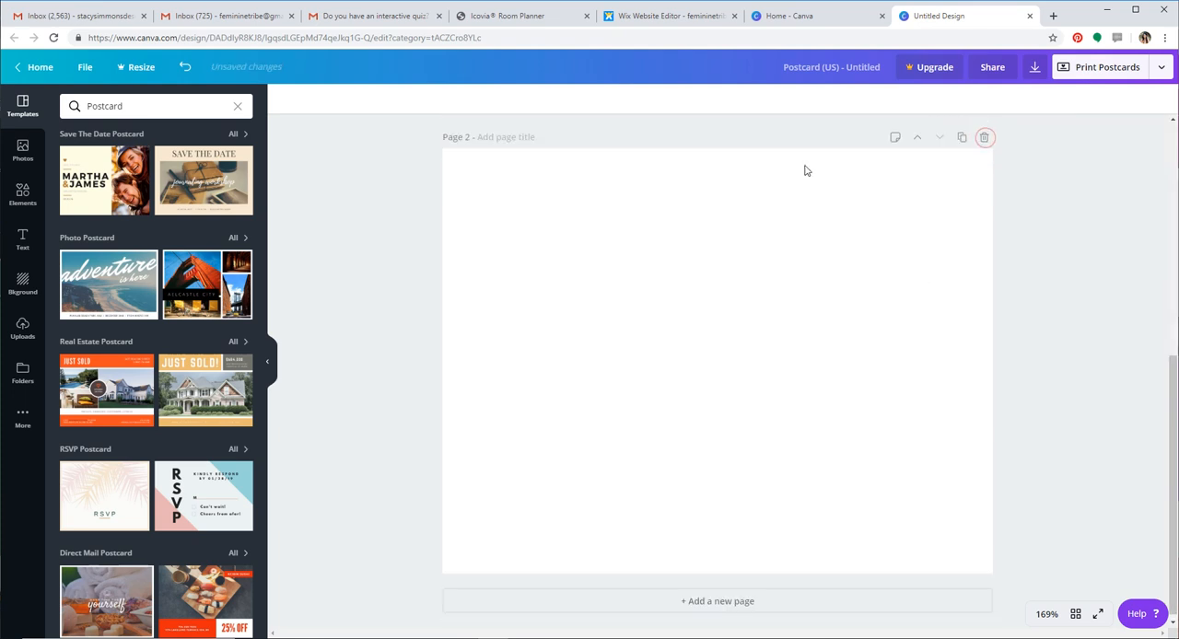
click(985, 138)
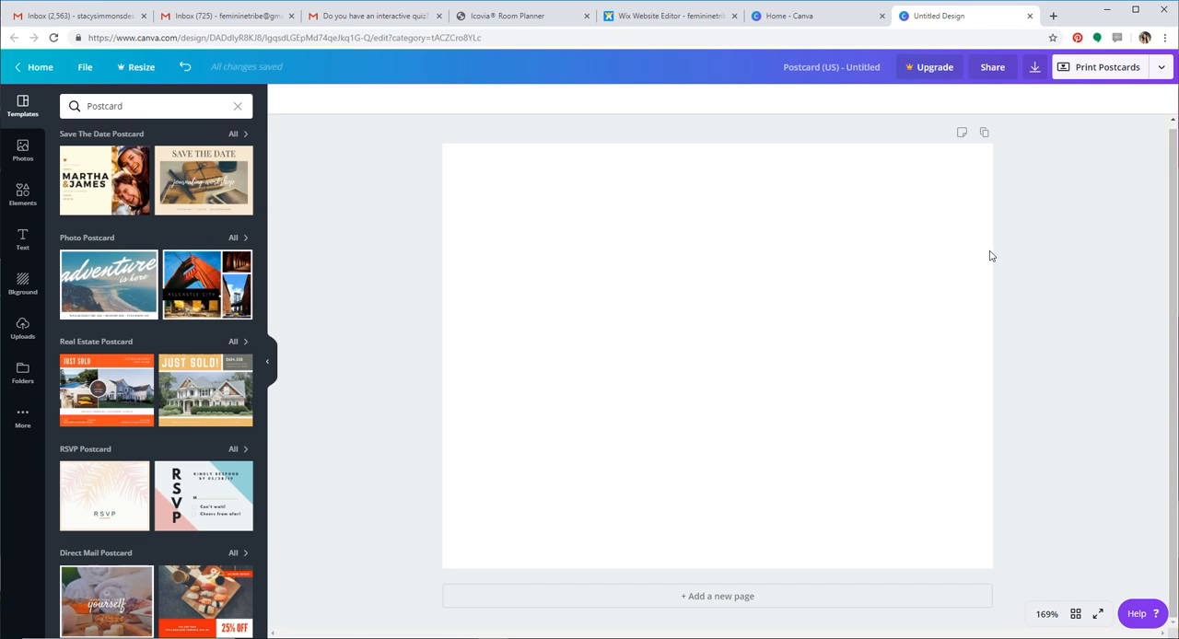
Try a dark grey default color as the blank page's background and set it back to white
click(624, 223)
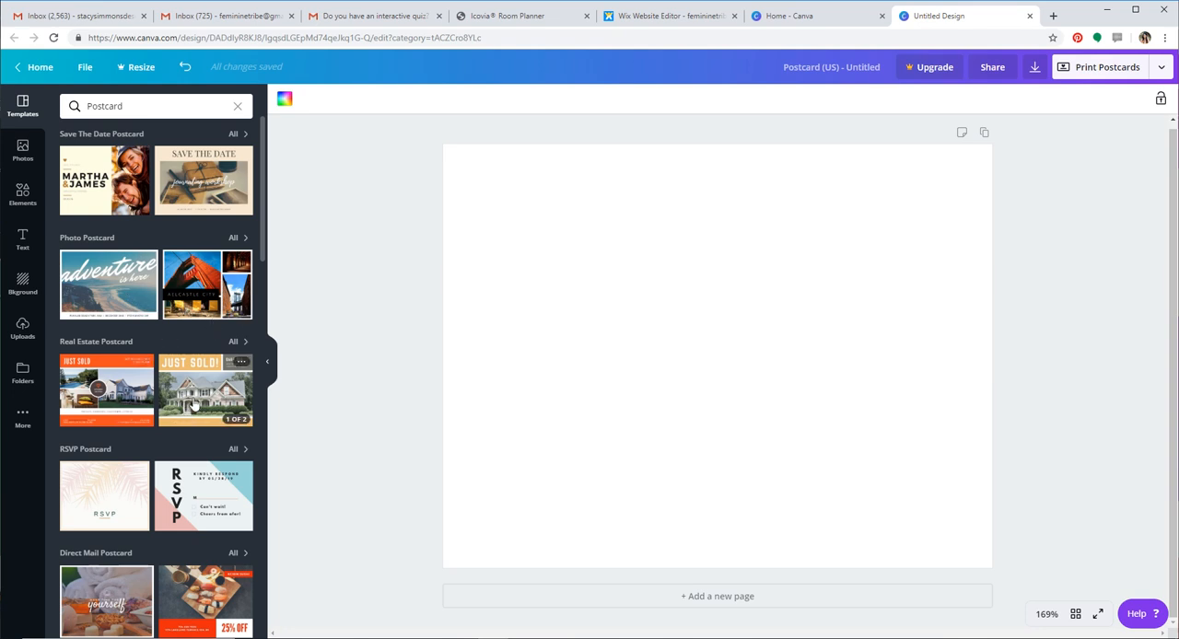
scroll(196, 403, down, 2)
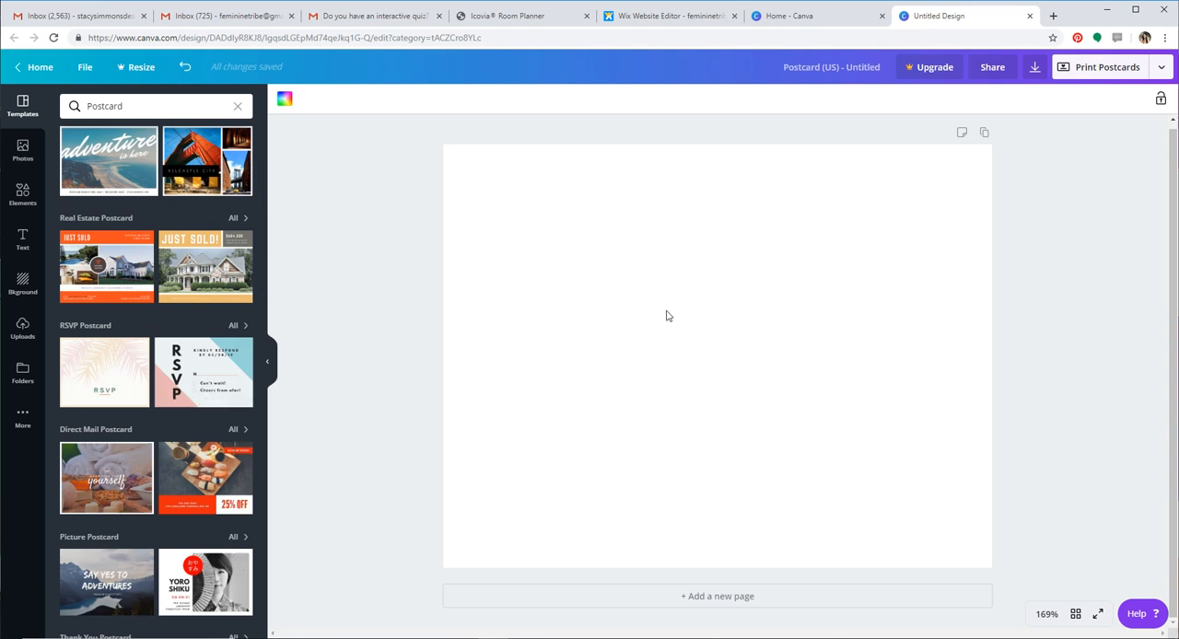
click(574, 251)
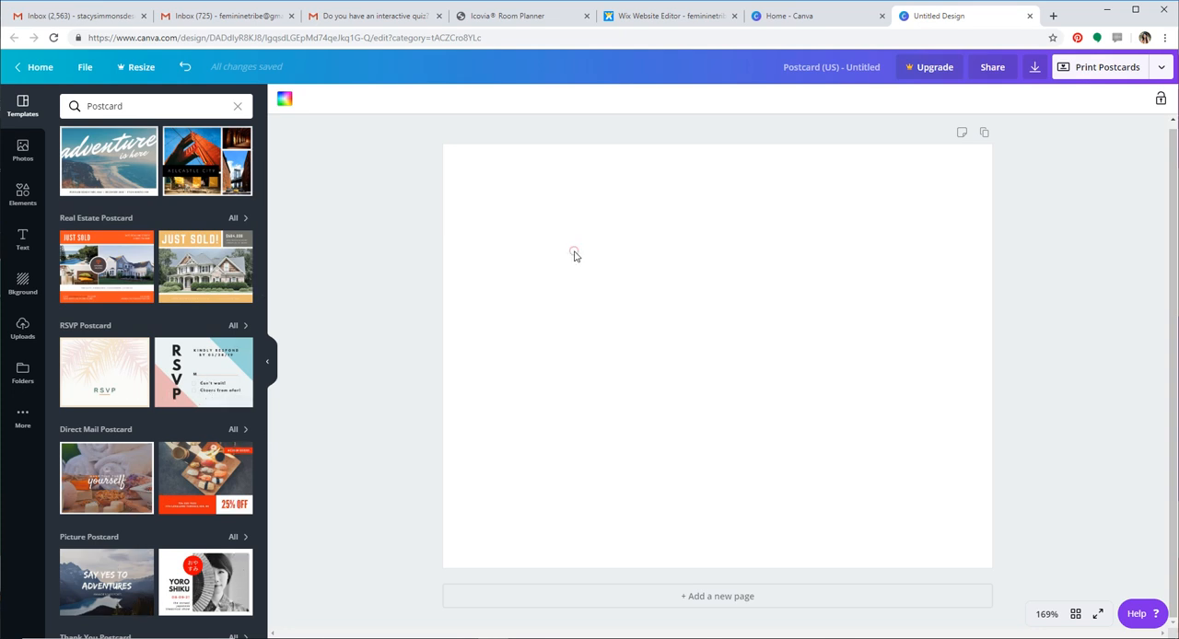
click(584, 374)
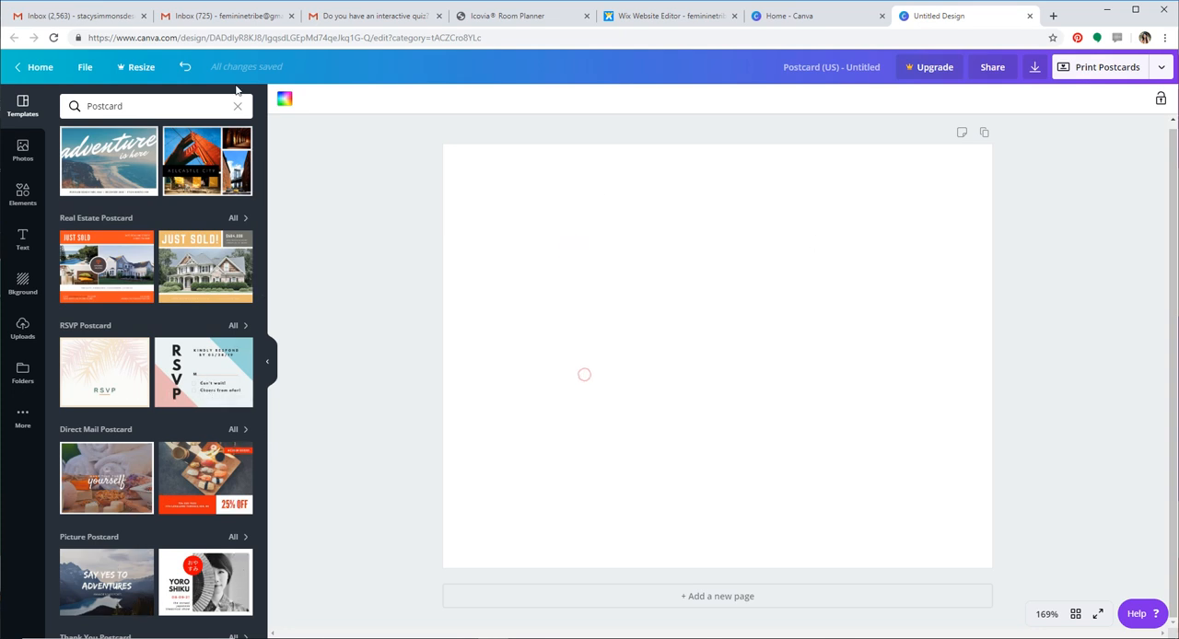
click(285, 101)
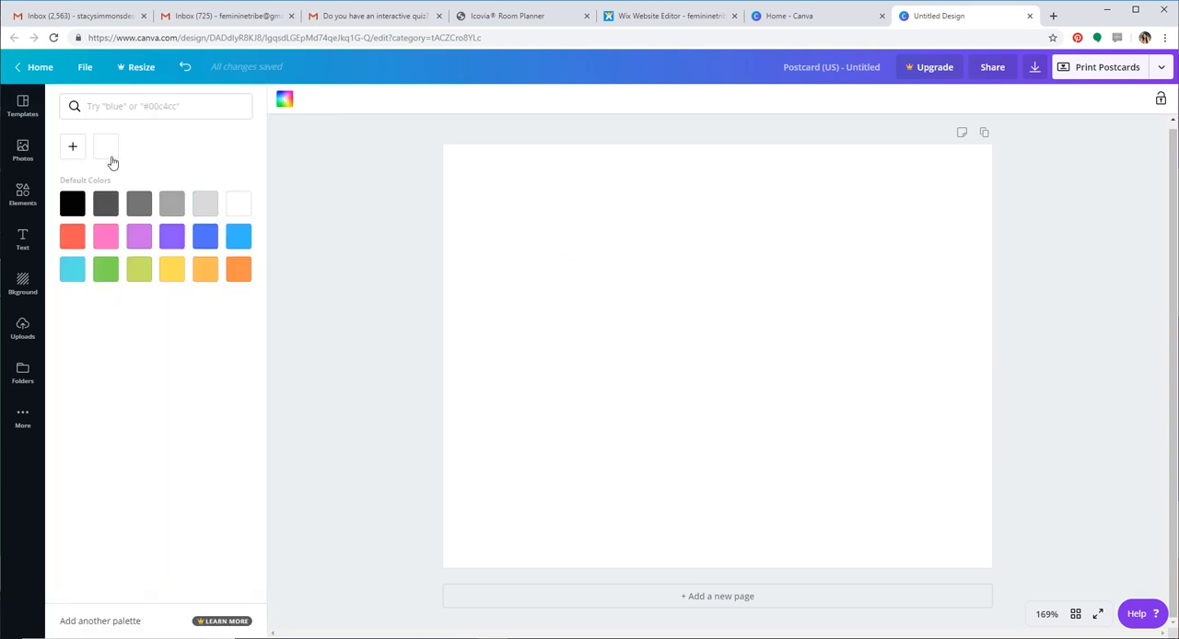
click(73, 150)
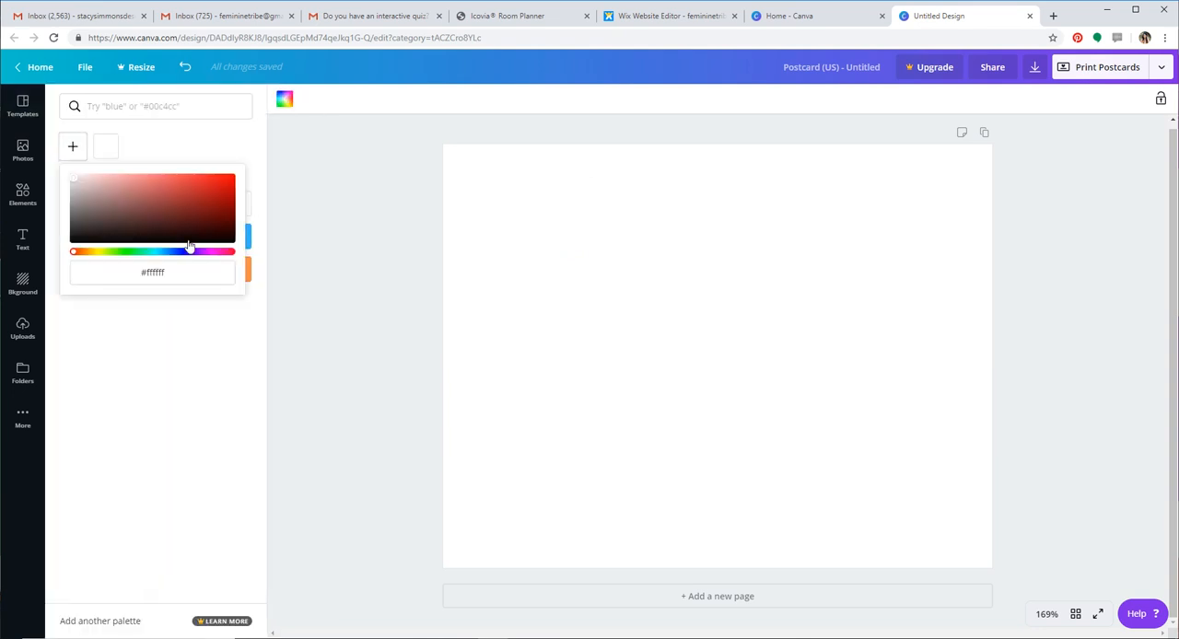
drag(178, 272, 125, 263)
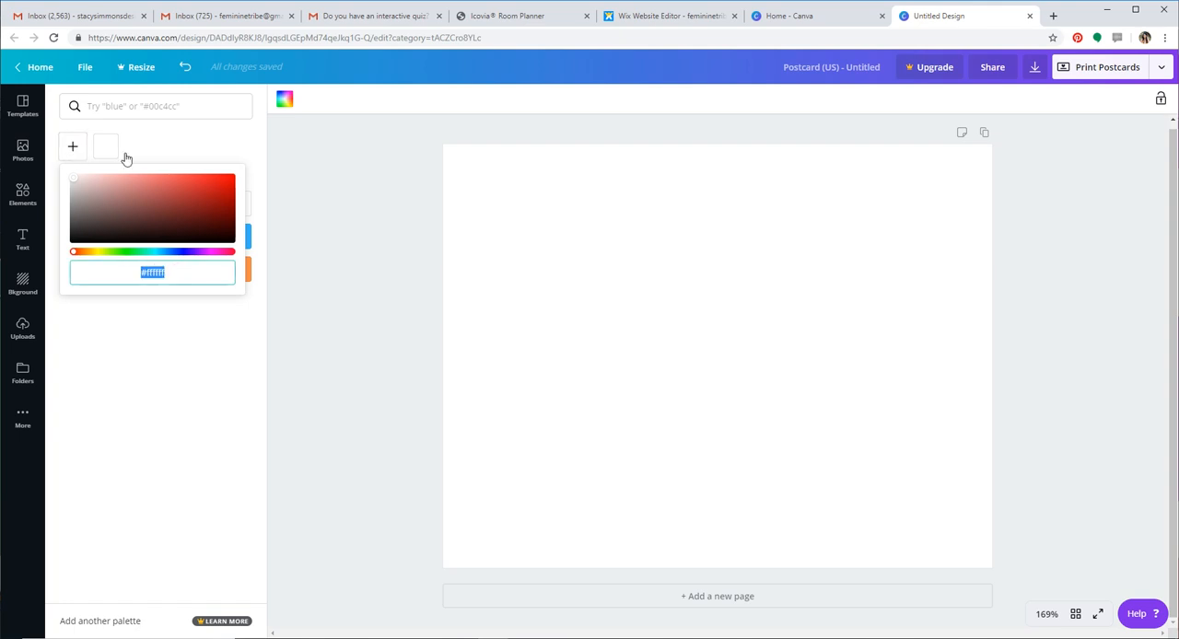
click(556, 226)
click(105, 203)
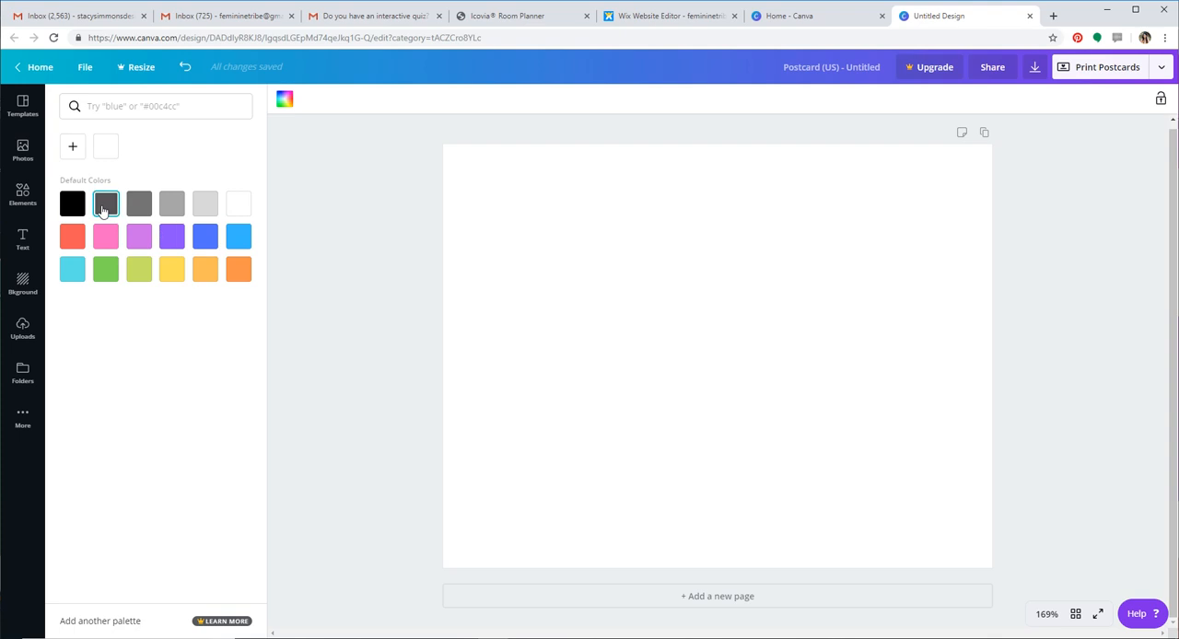
click(238, 205)
click(285, 101)
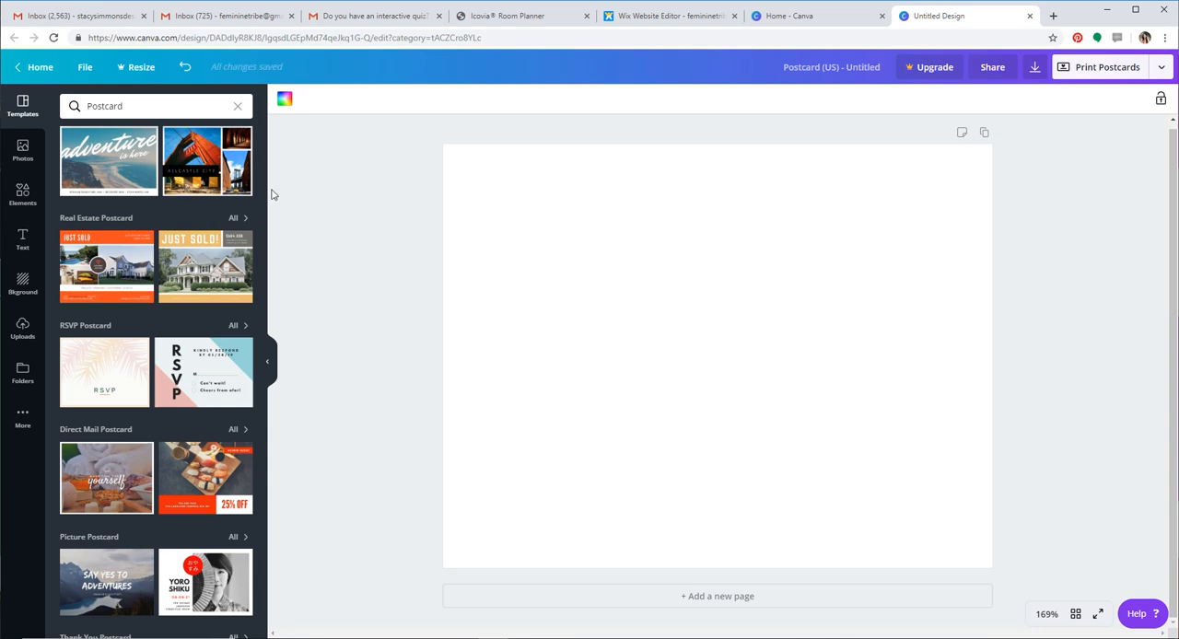
Apply the front page of the Cream Tropical Palm Leaves RSVP Postcard template to the blank page
click(121, 374)
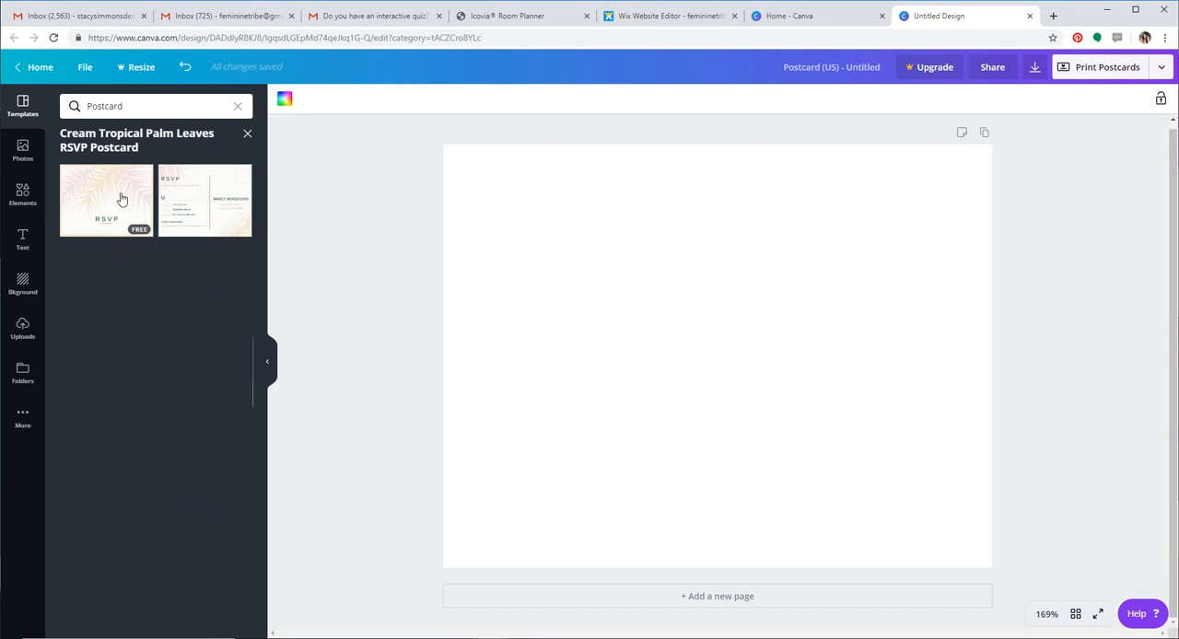
click(121, 197)
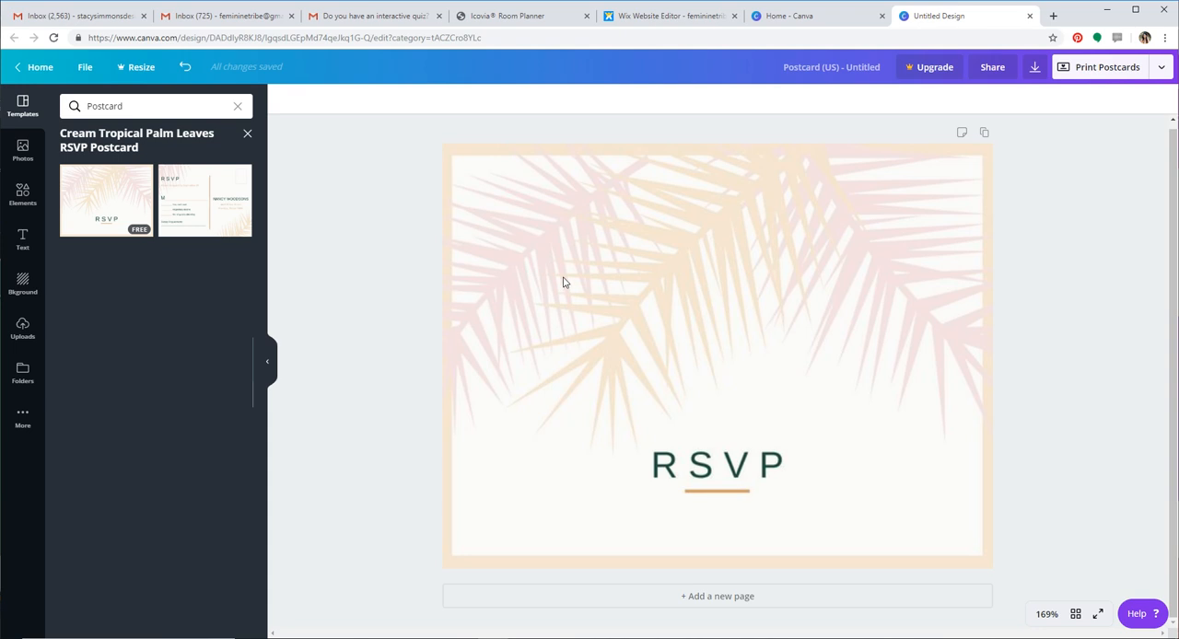
click(941, 343)
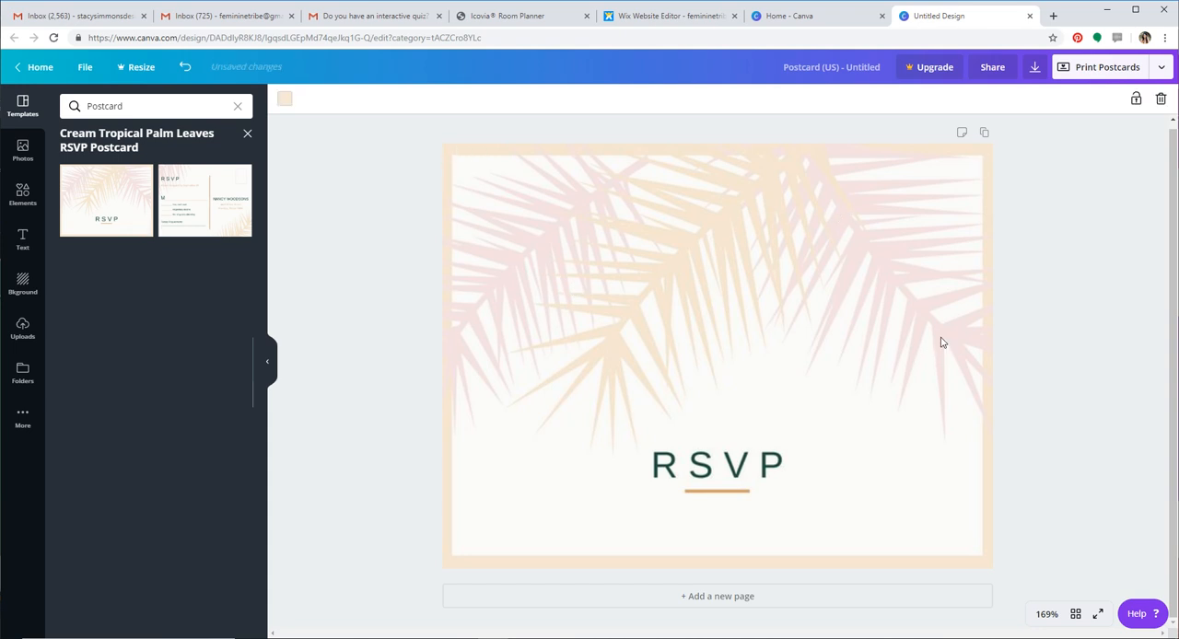
Shift the pink palm leaf on the postcard's right side and the central cream palm leaf slightly to the right
click(918, 318)
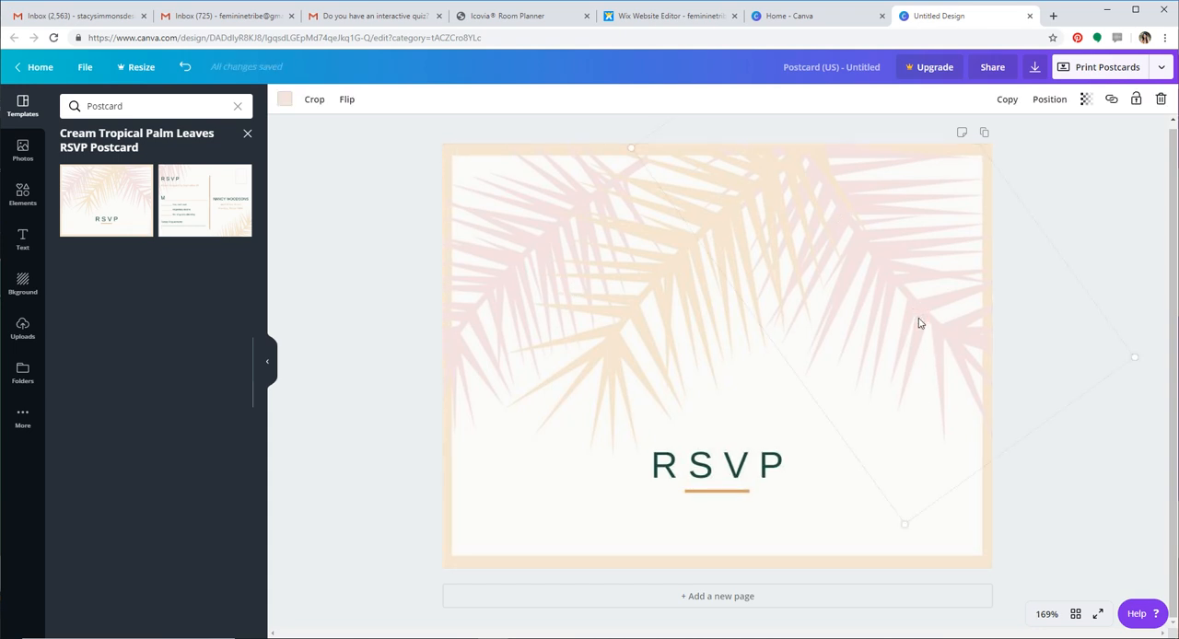
drag(863, 366, 924, 323)
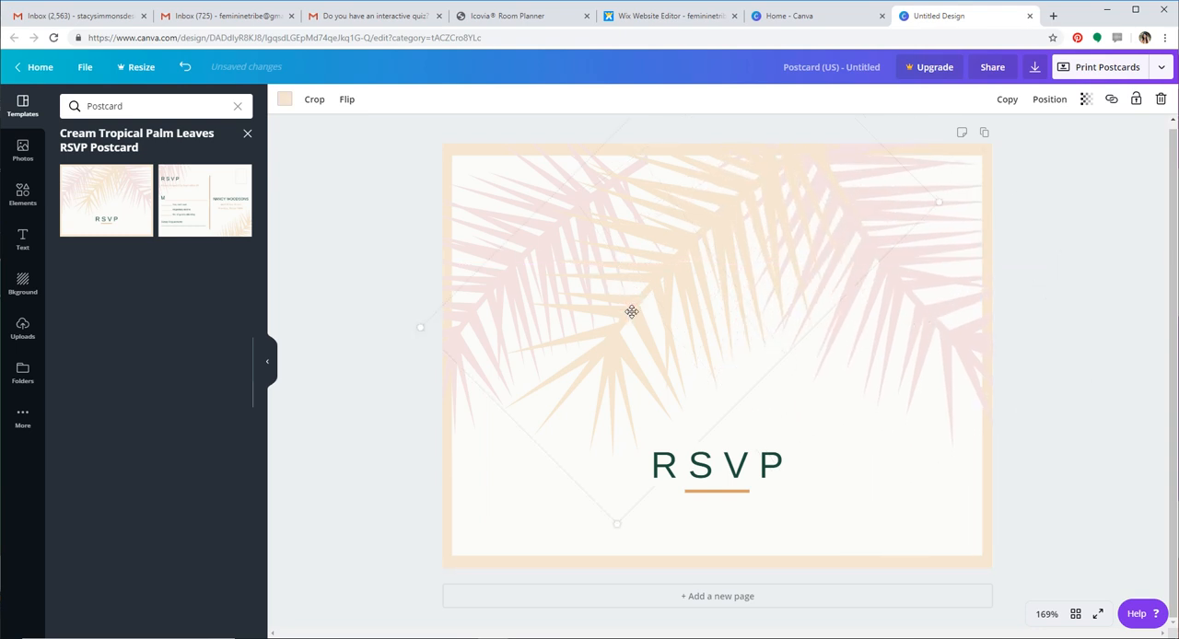
mouse_move(632, 312)
mouse_down()
mouse_move(582, 313)
mouse_move(640, 313)
mouse_up()
Change the font of the RSVP heading on the postcard to ABeeZee
click(744, 469)
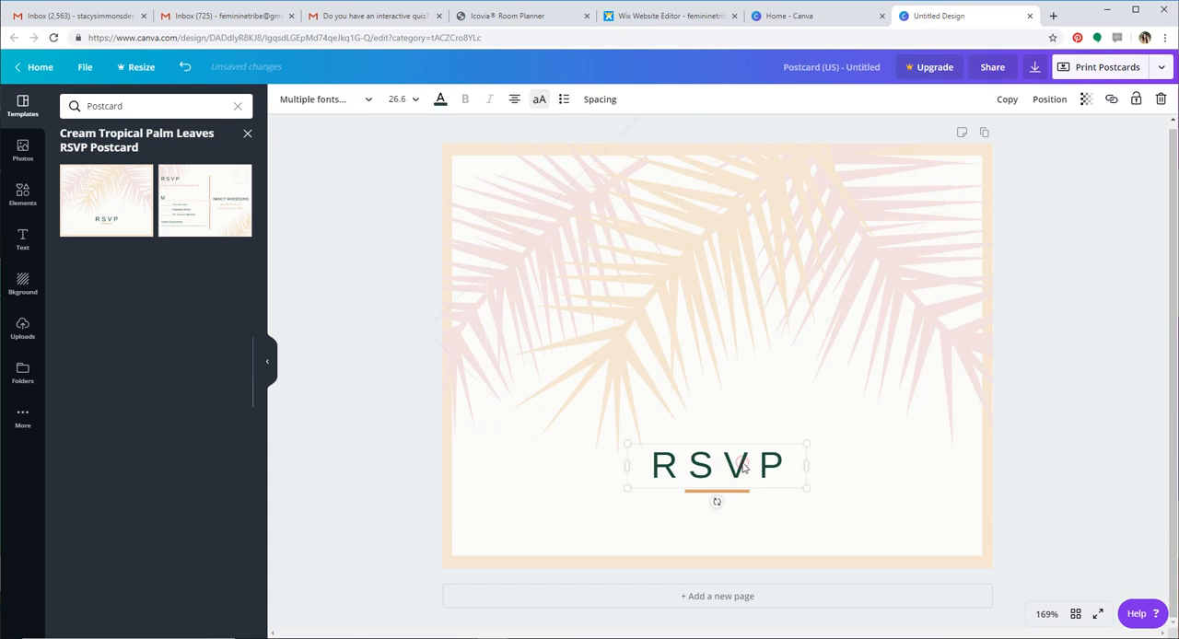
click(744, 468)
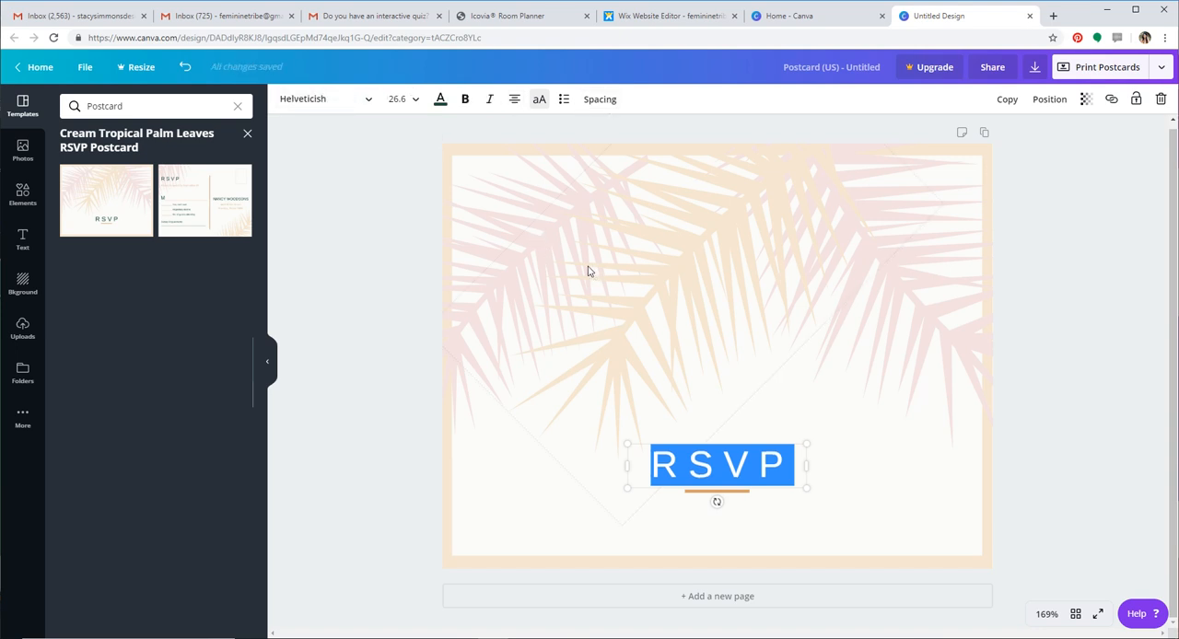
click(369, 103)
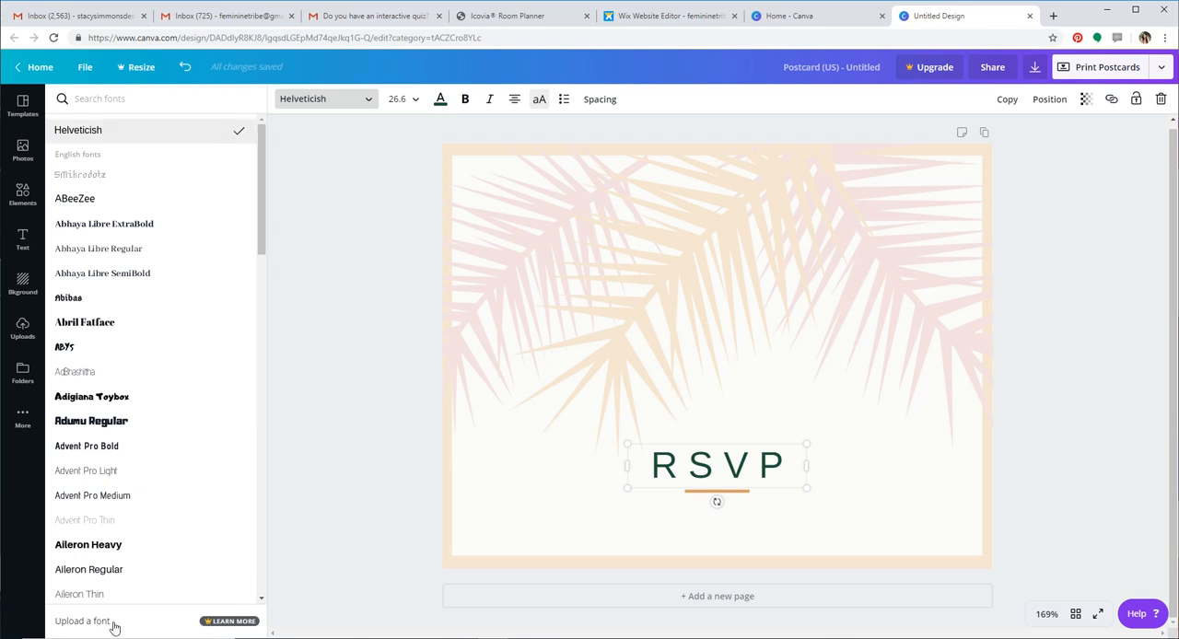
click(85, 202)
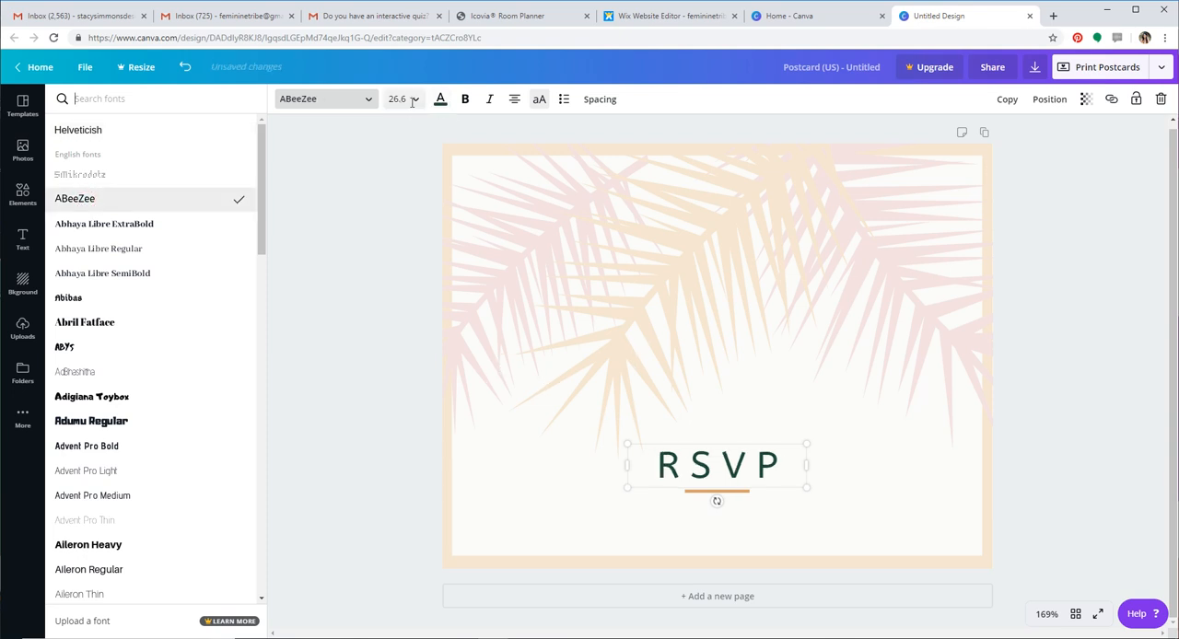
click(348, 225)
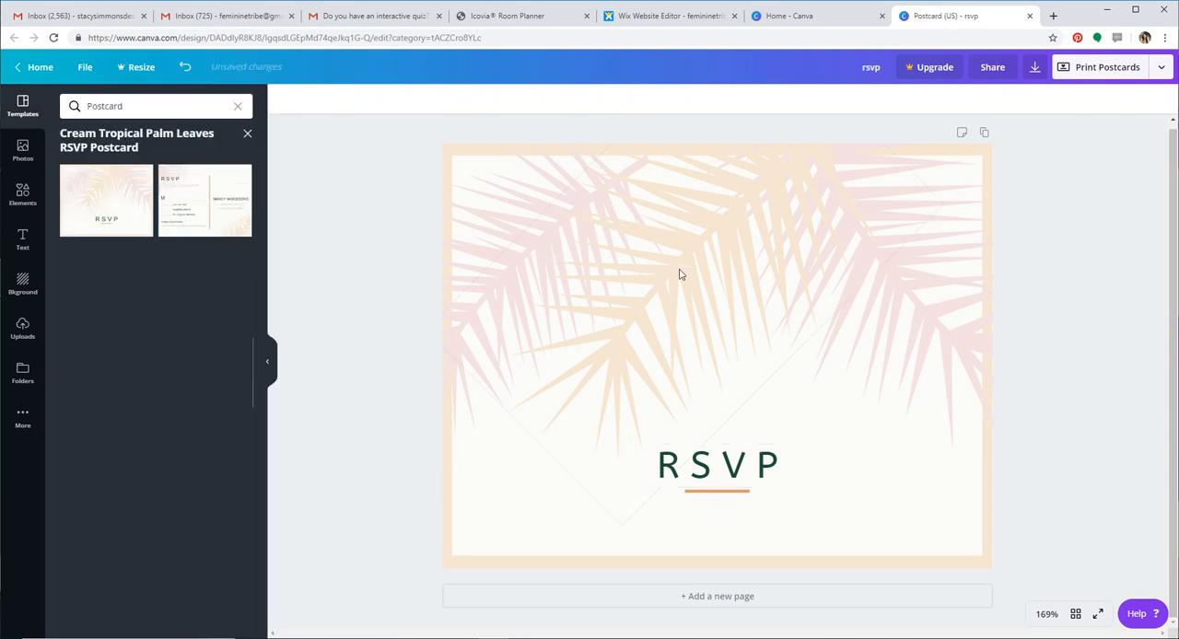
Recolor the central cream palm leaf on the postcard with the template palette's orange-brown color
click(679, 273)
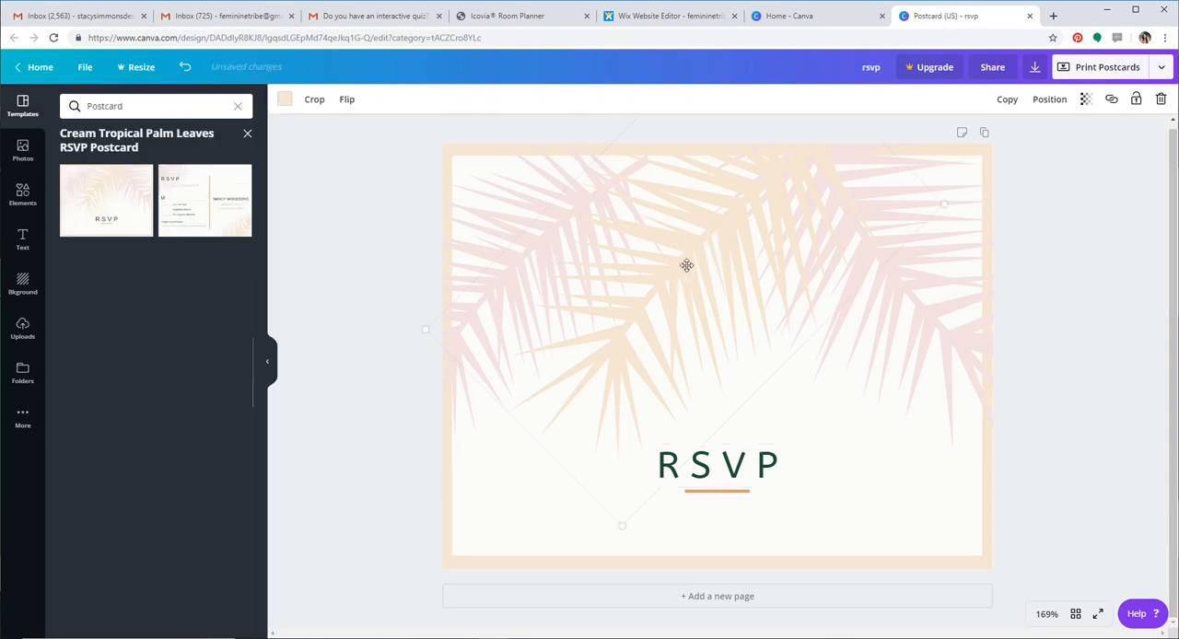
click(284, 99)
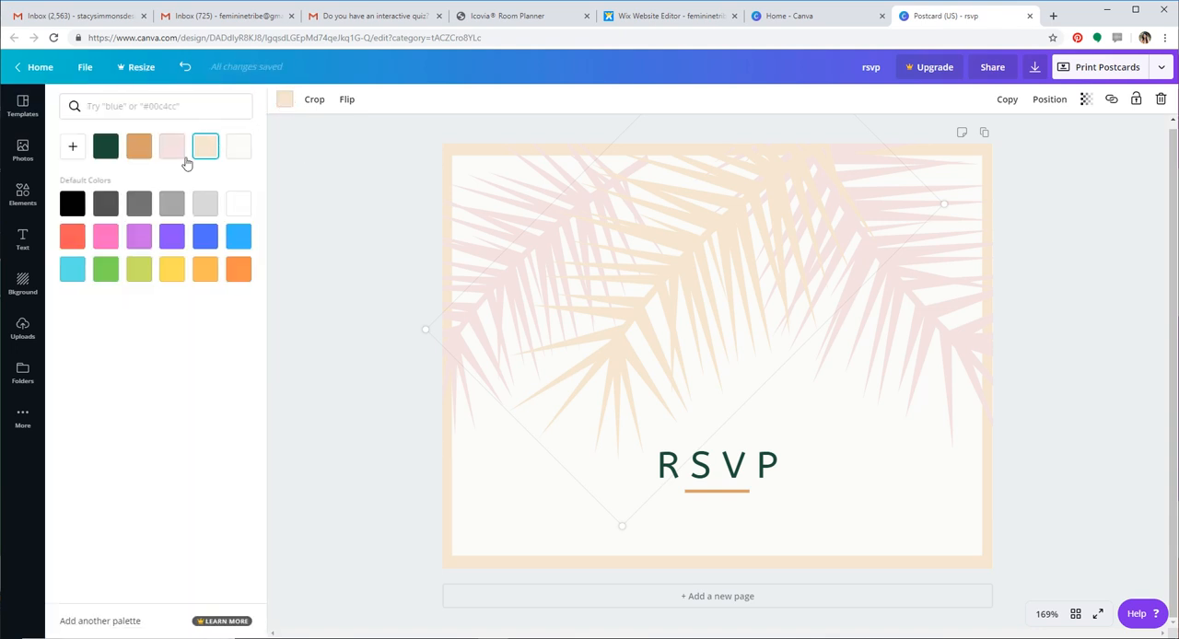
click(139, 149)
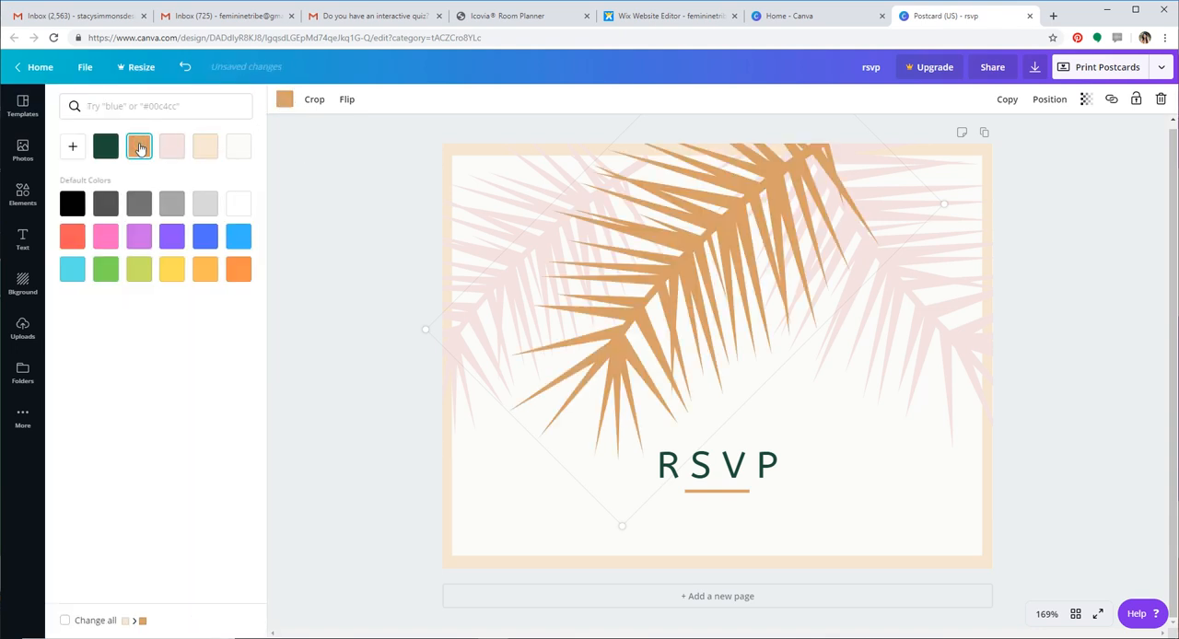
click(496, 221)
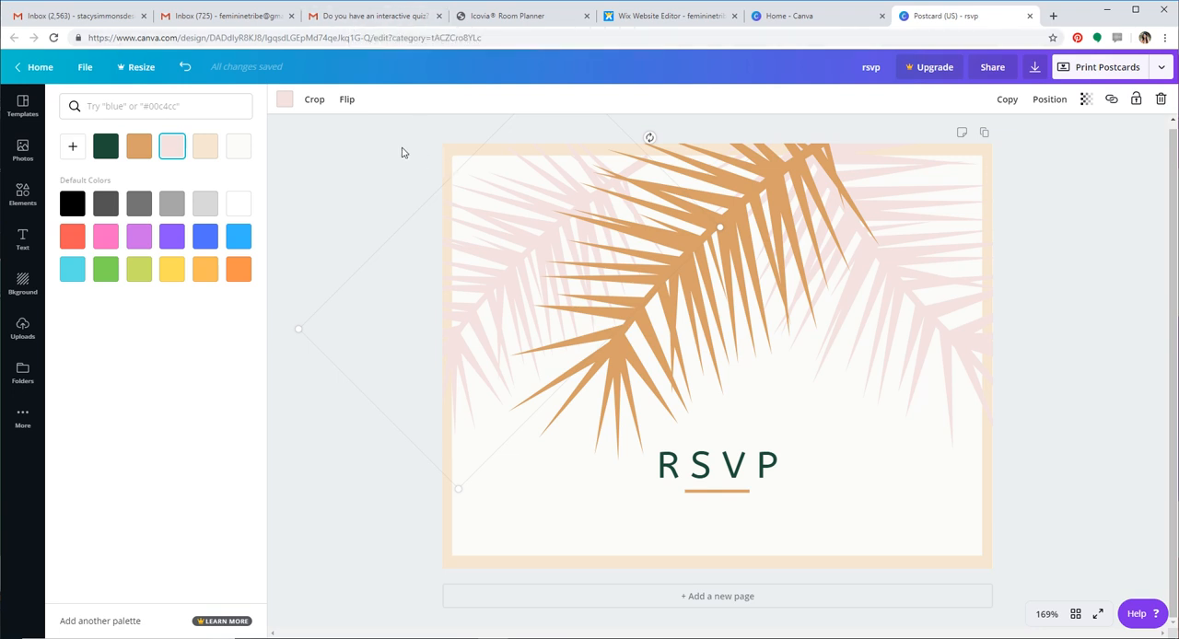
click(339, 158)
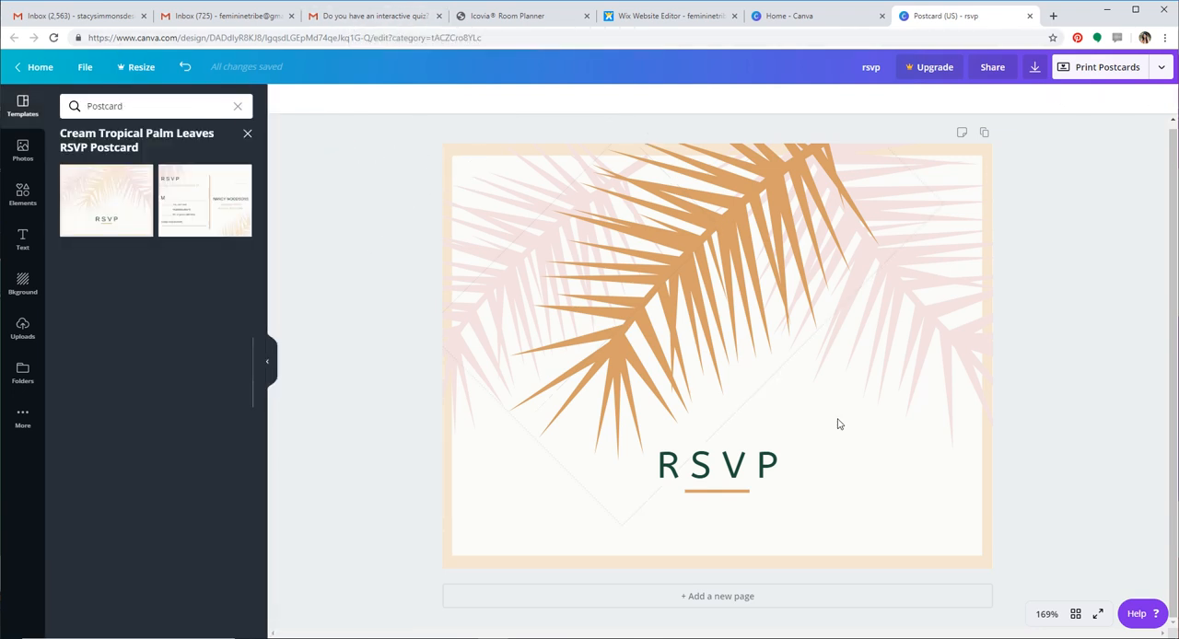
Try the palette's dark green on the postcard's border and set it back to cream
click(989, 149)
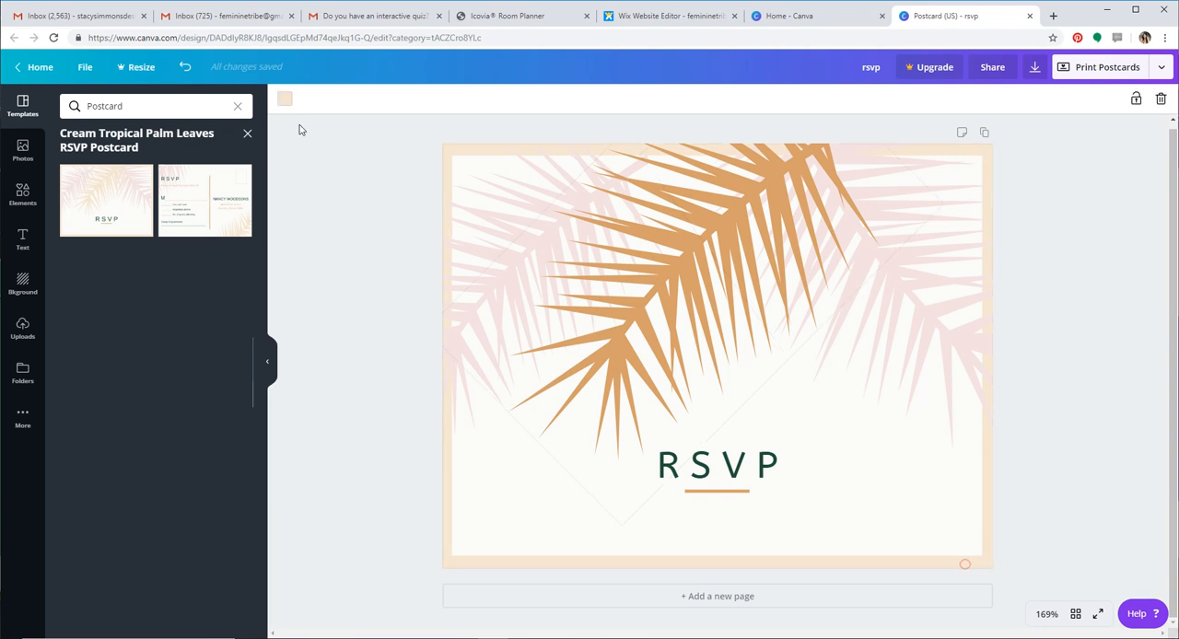
click(284, 102)
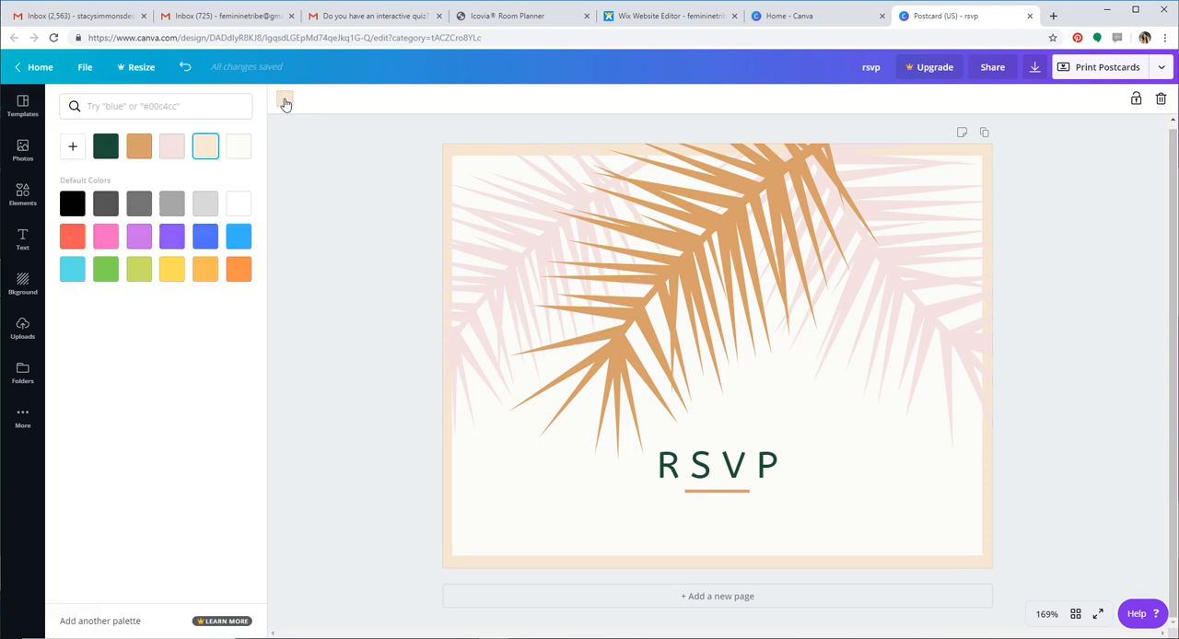
click(105, 153)
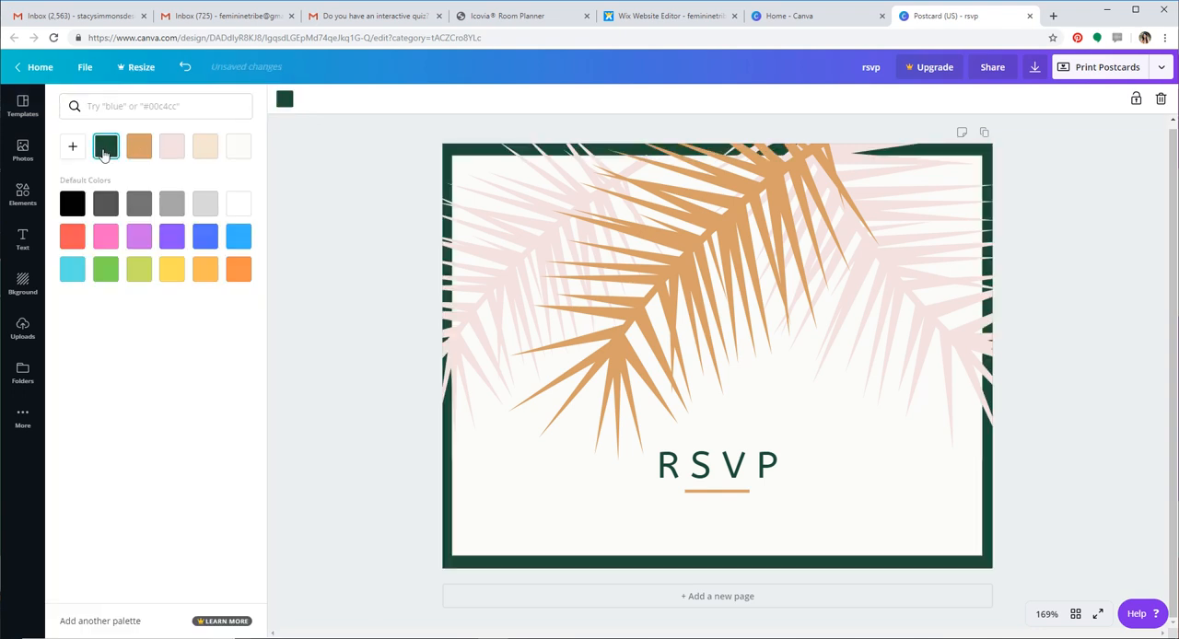
click(204, 151)
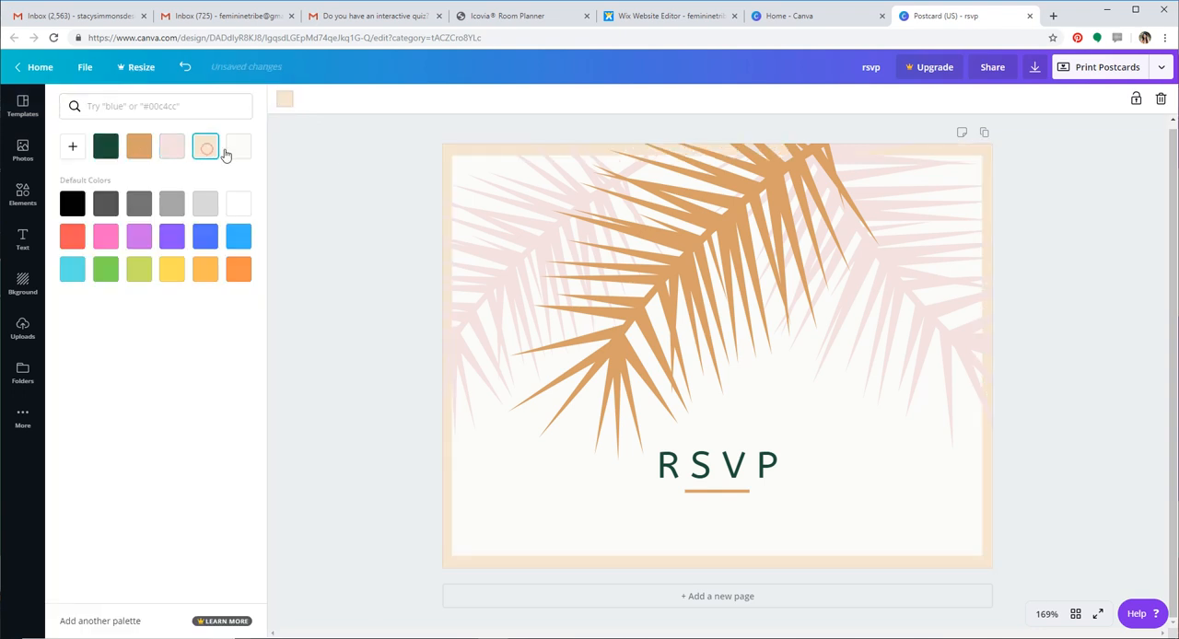
click(336, 158)
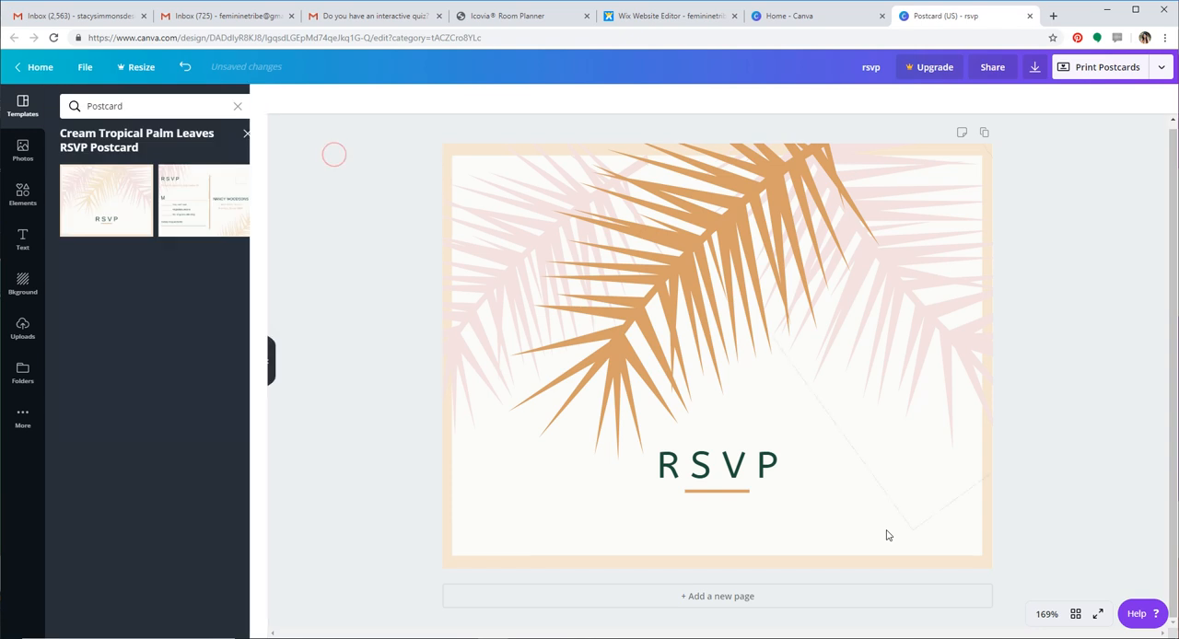
Add a second page and apply the back page of the Cream Tropical Palm Leaves RSVP Postcard template to it
click(737, 601)
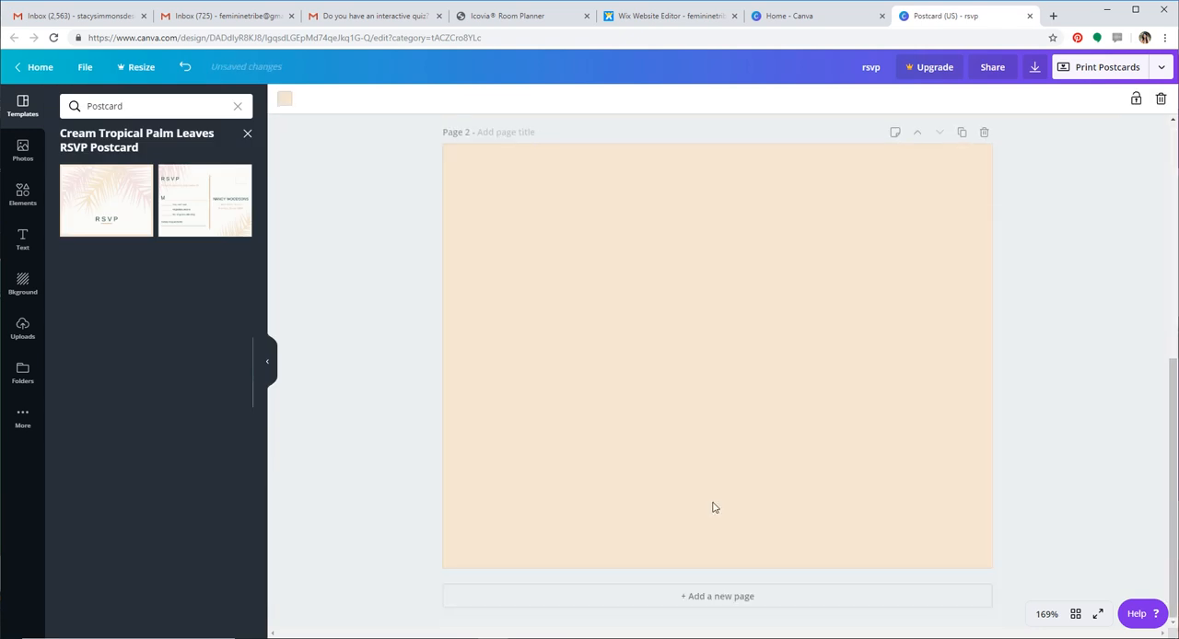
scroll(712, 508, up, 3)
scroll(713, 508, down, 3)
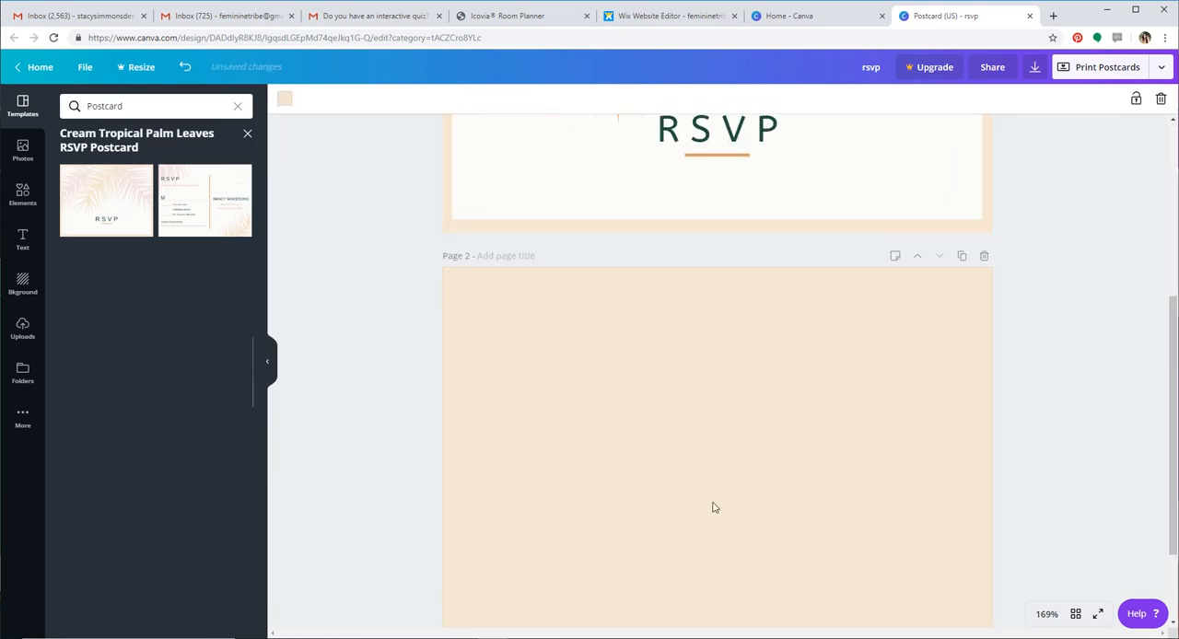
click(180, 192)
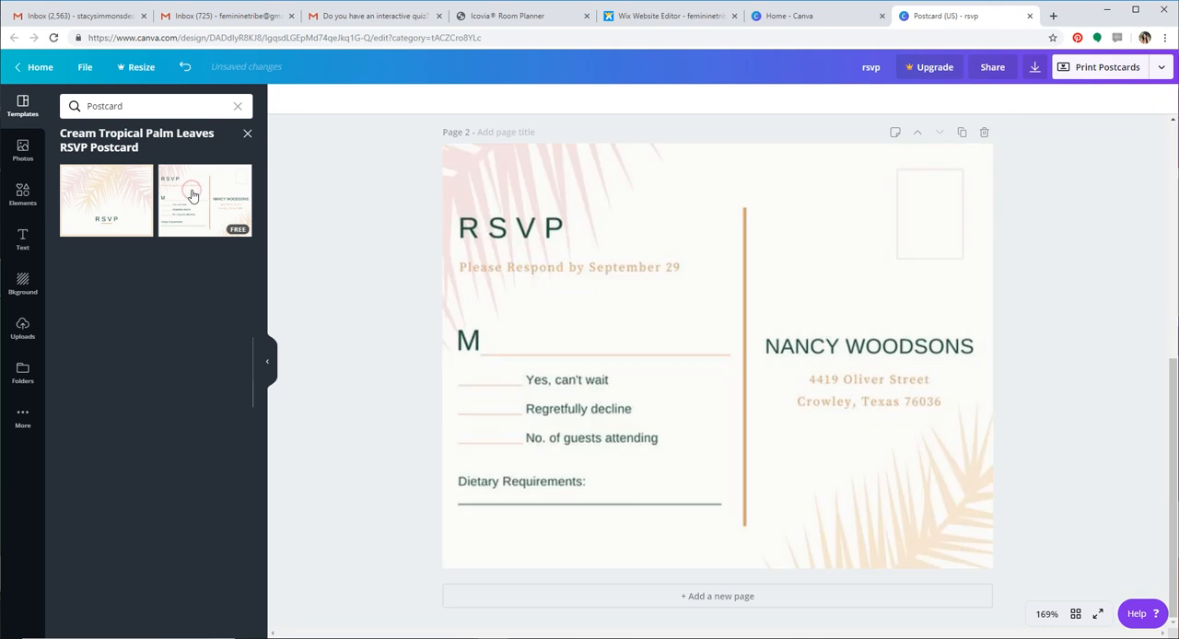
click(549, 269)
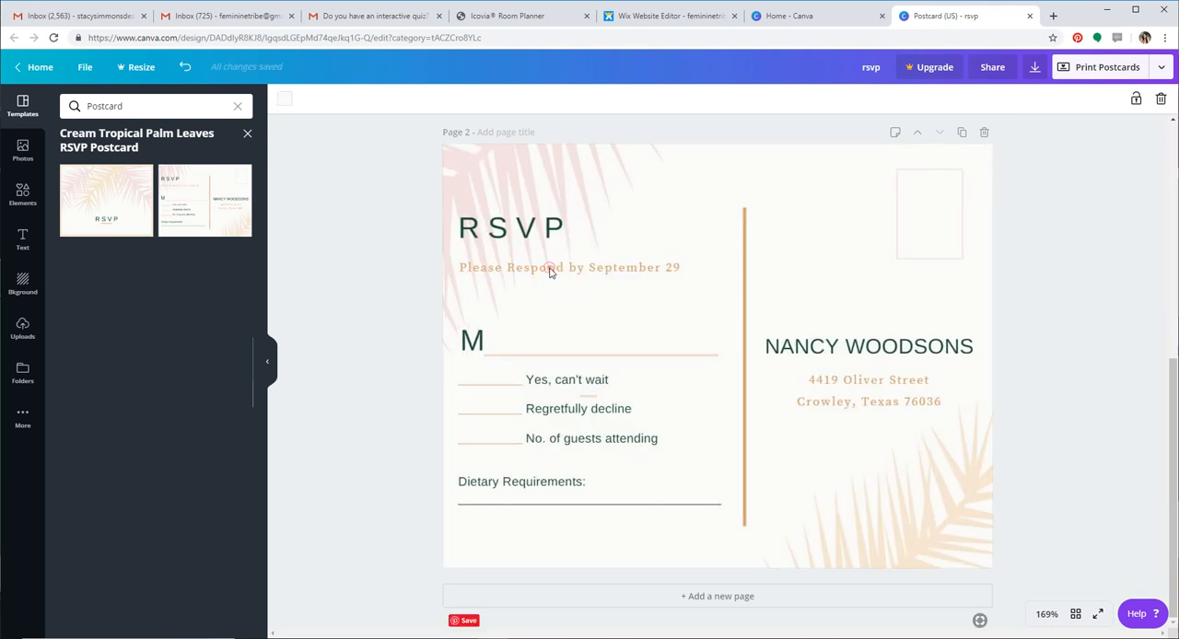
double_click(549, 269)
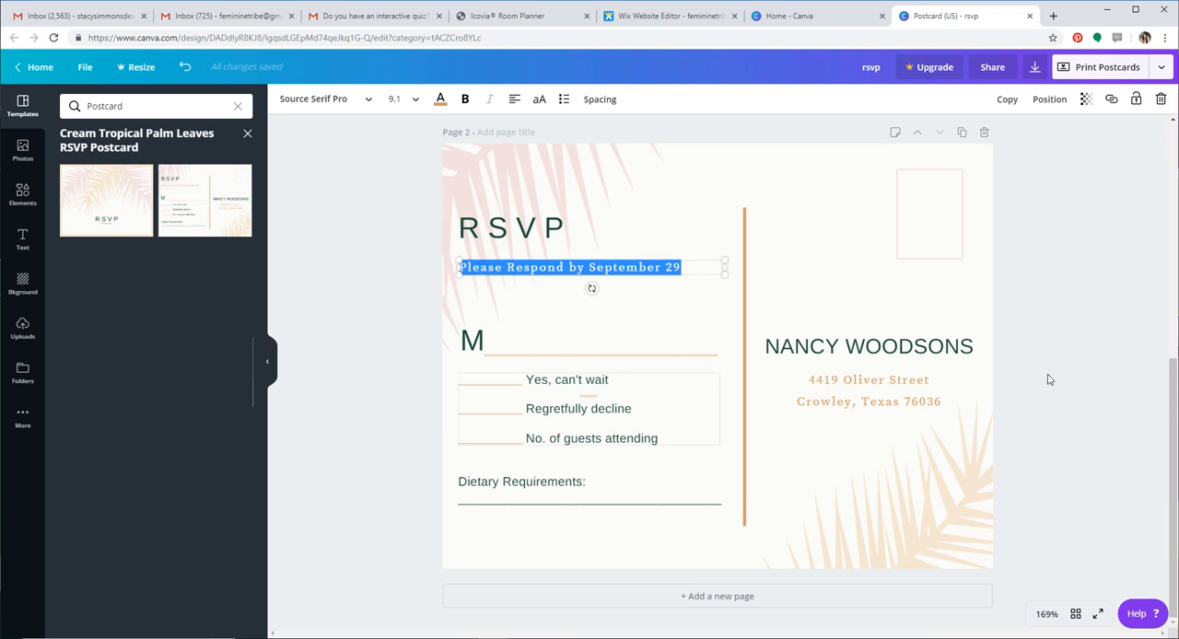
scroll(640, 330, up, 5)
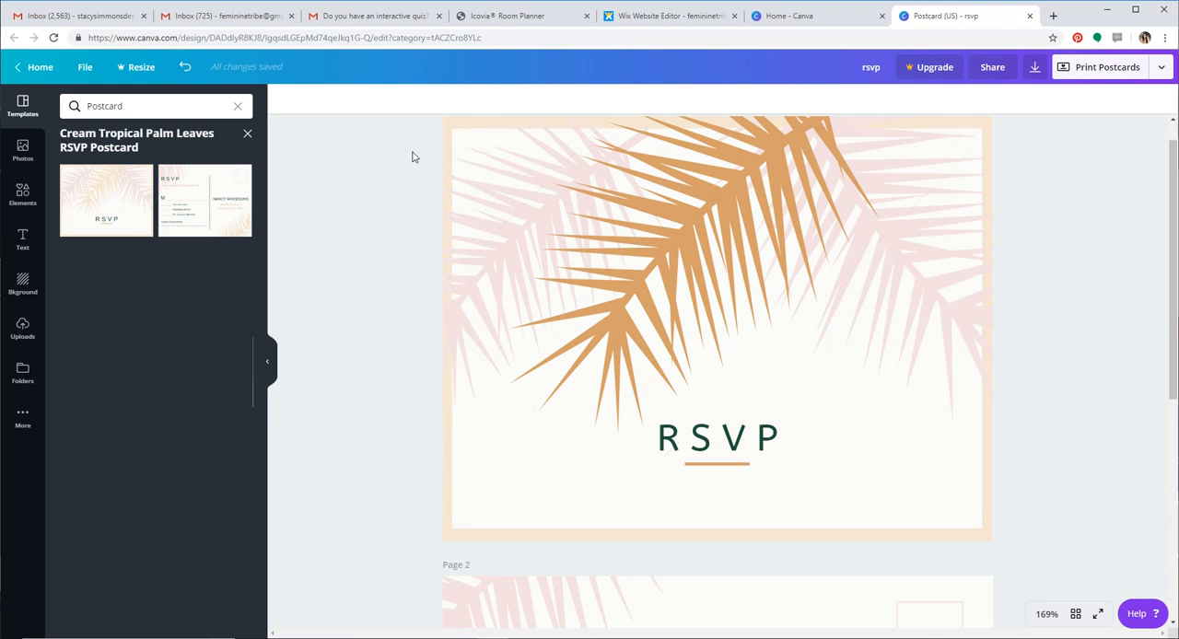
Browse the trending stock photos for an image that could go on the postcard
click(22, 150)
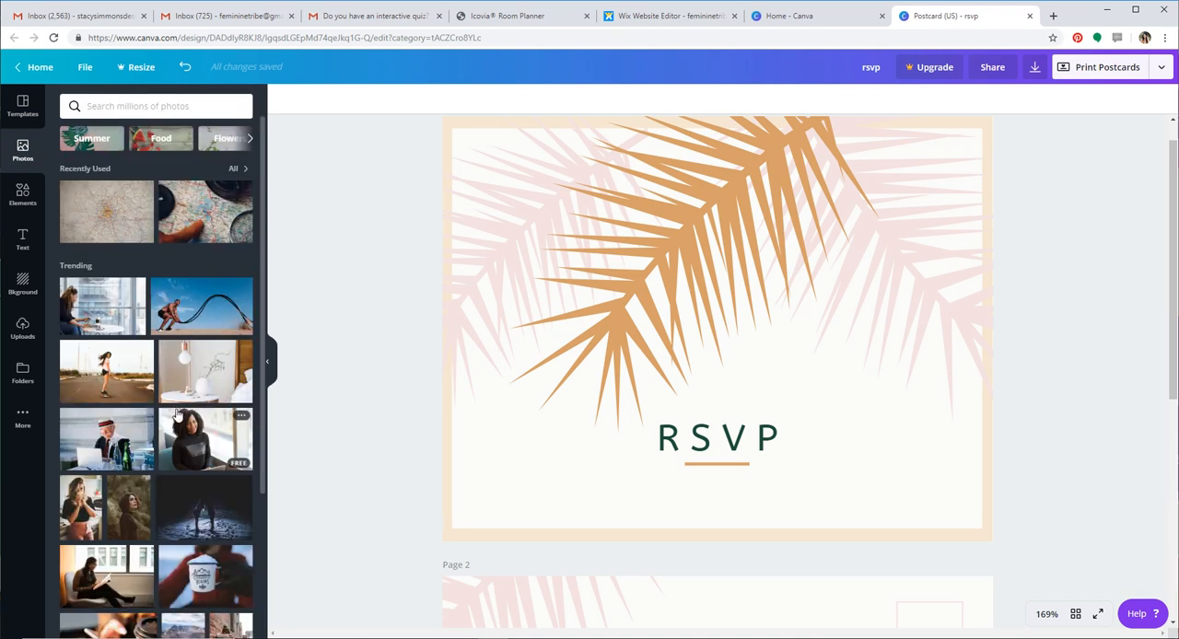
click(120, 106)
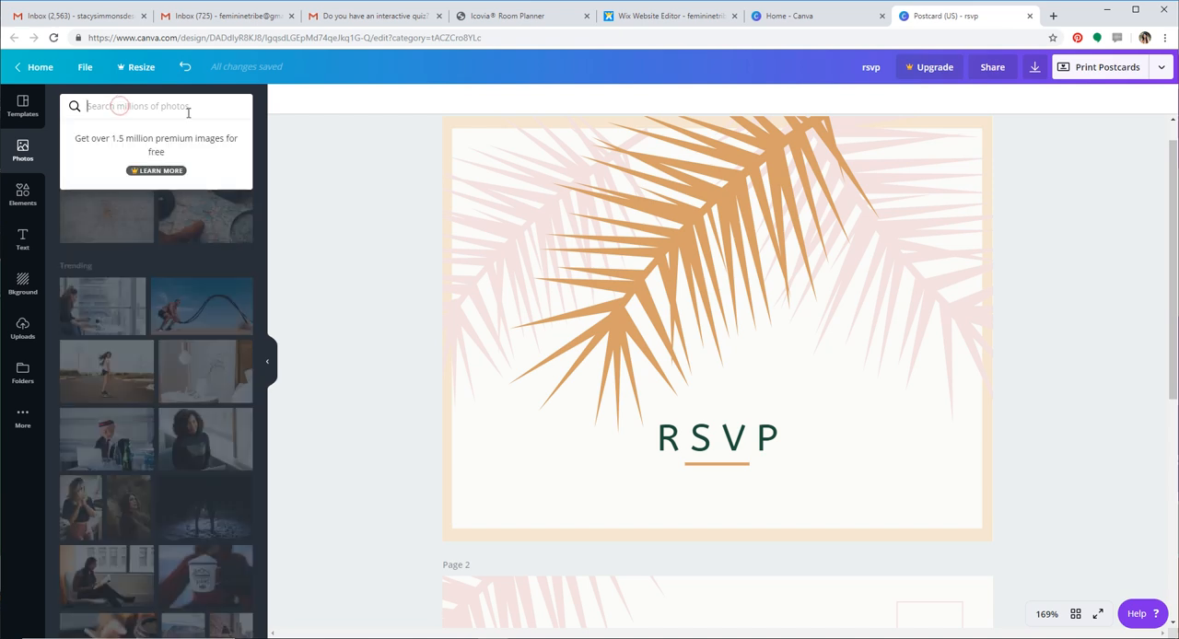
click(354, 211)
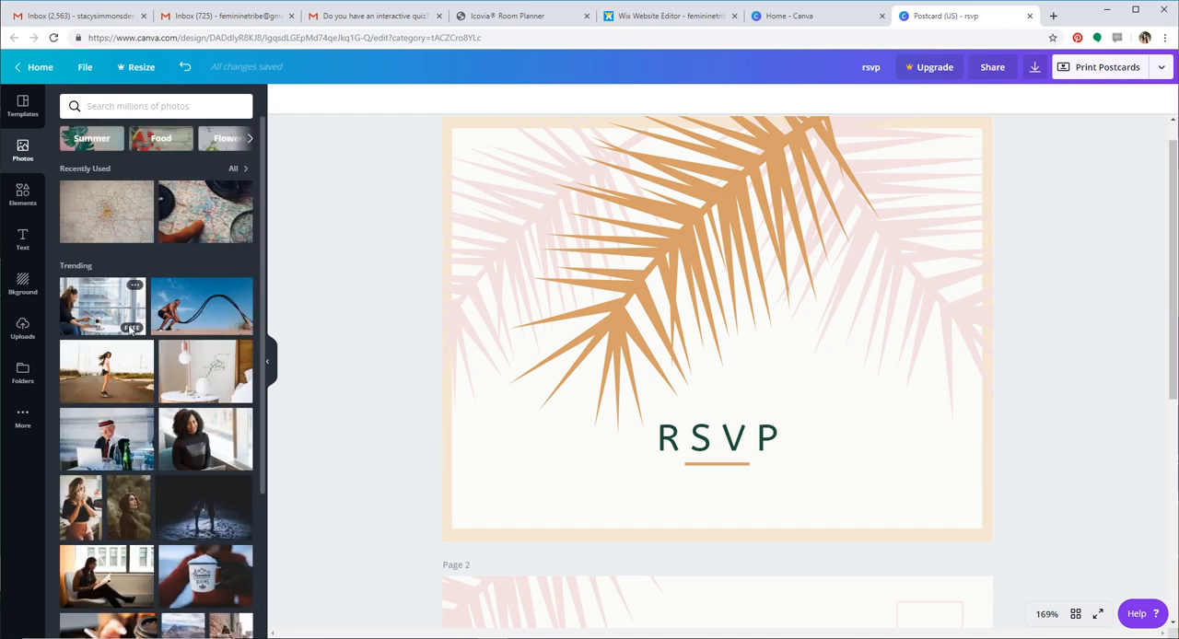
scroll(162, 415, down, 10)
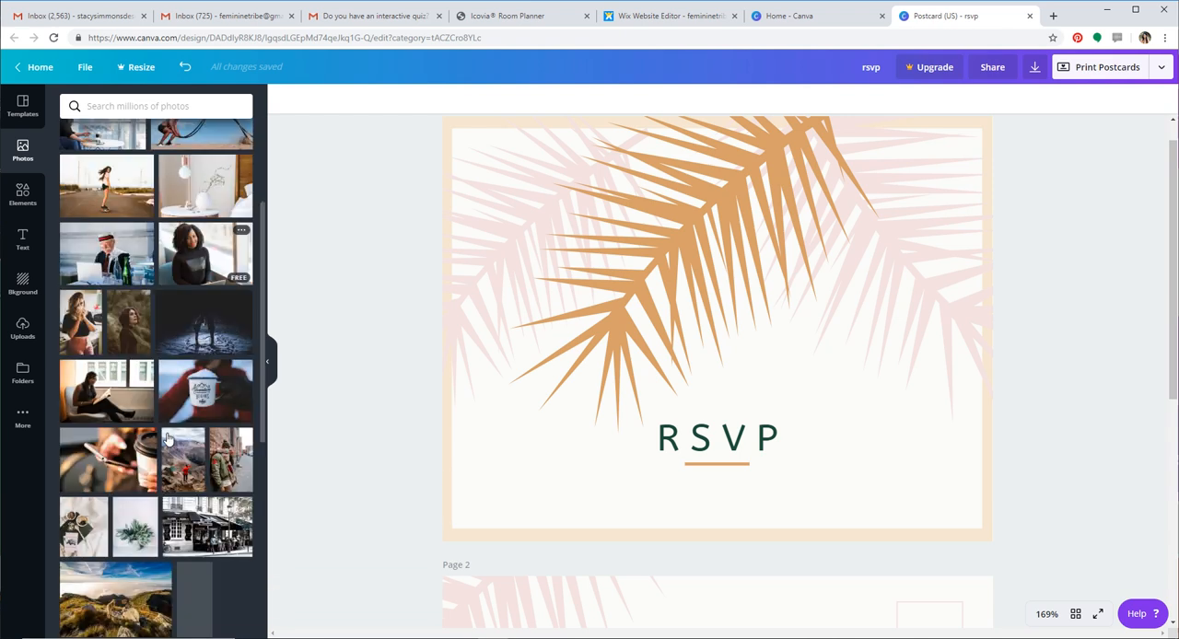
scroll(168, 439, down, 1)
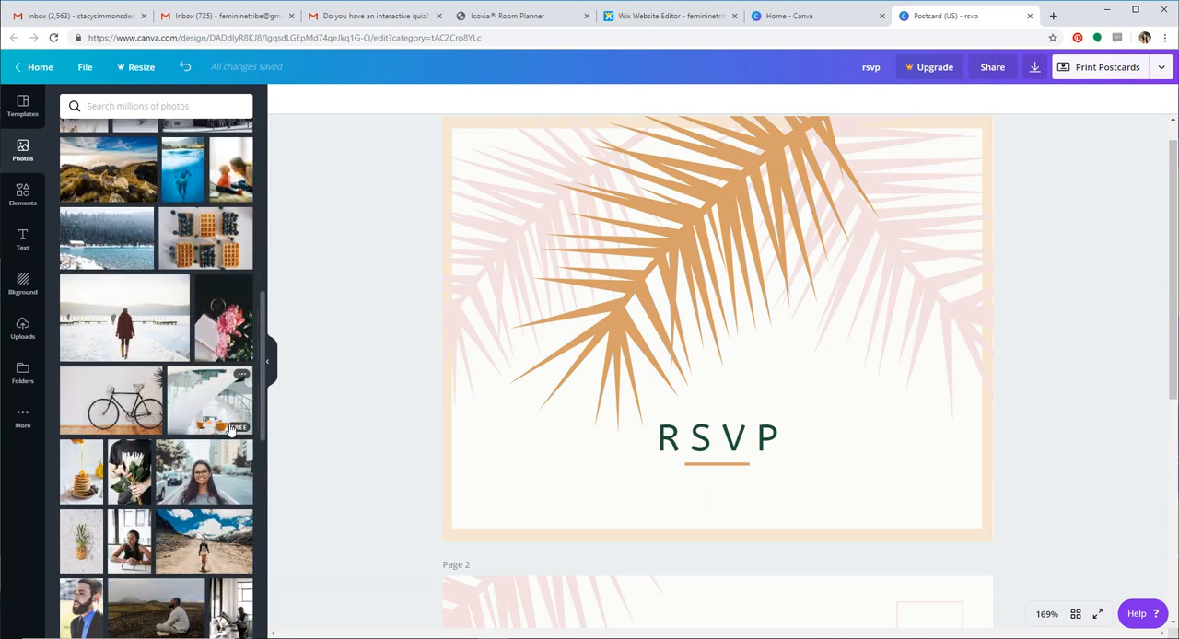
scroll(219, 442, down, 2)
scroll(220, 441, up, 5)
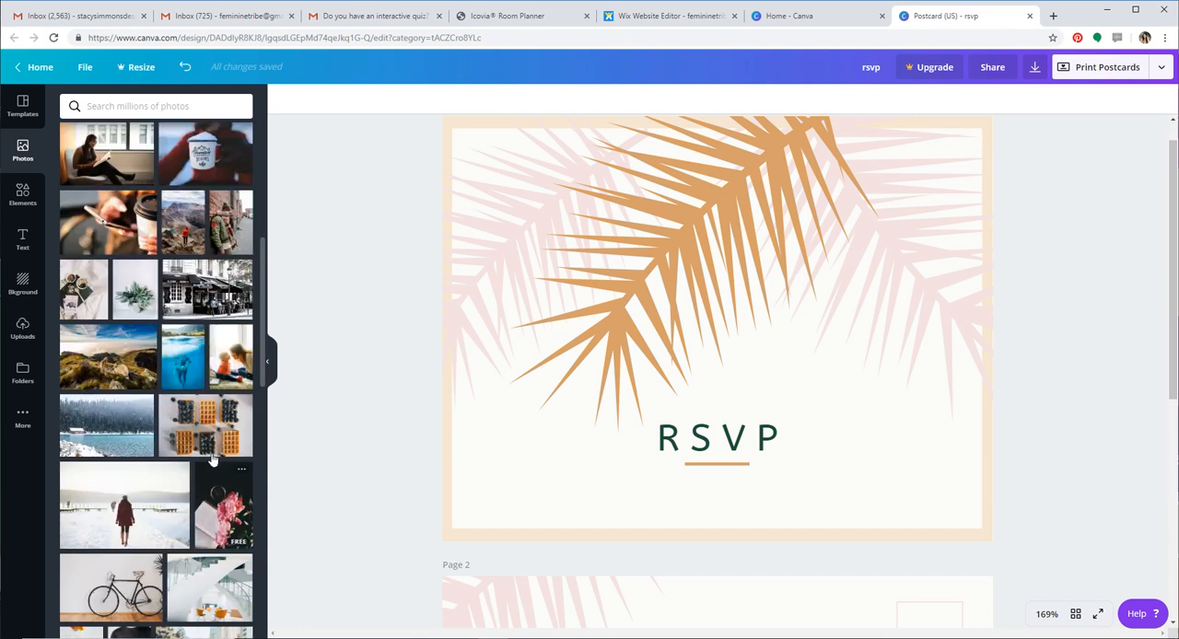
scroll(211, 458, up, 3)
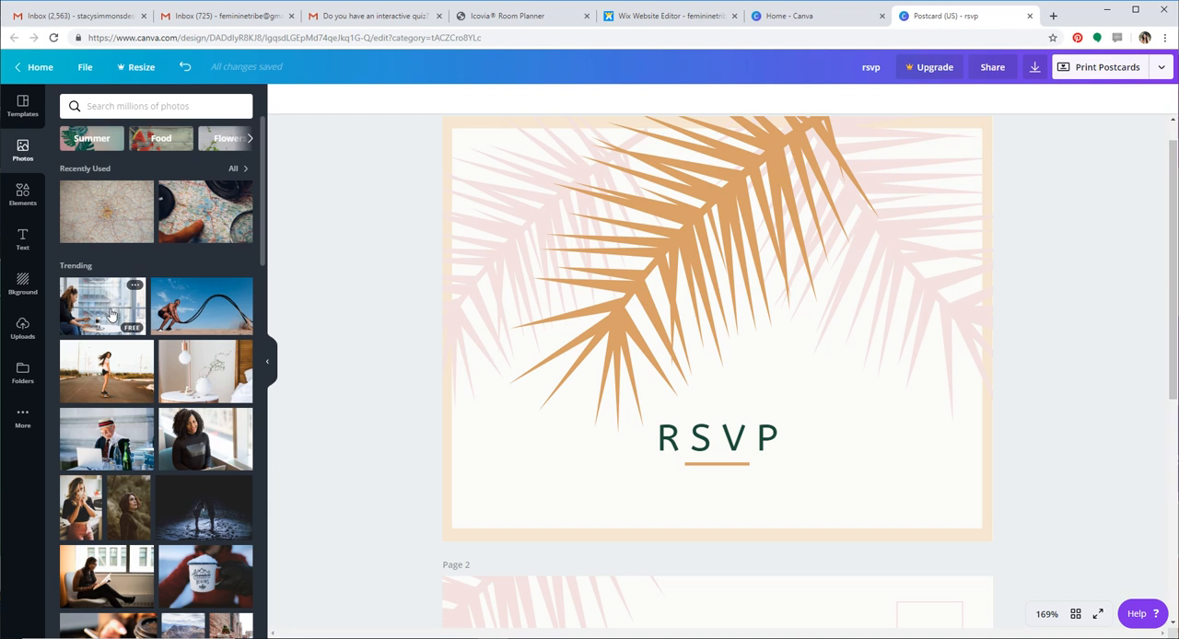
Try placing the skateboarder photo over the central palm leaf and undo the placement
drag(103, 366, 558, 351)
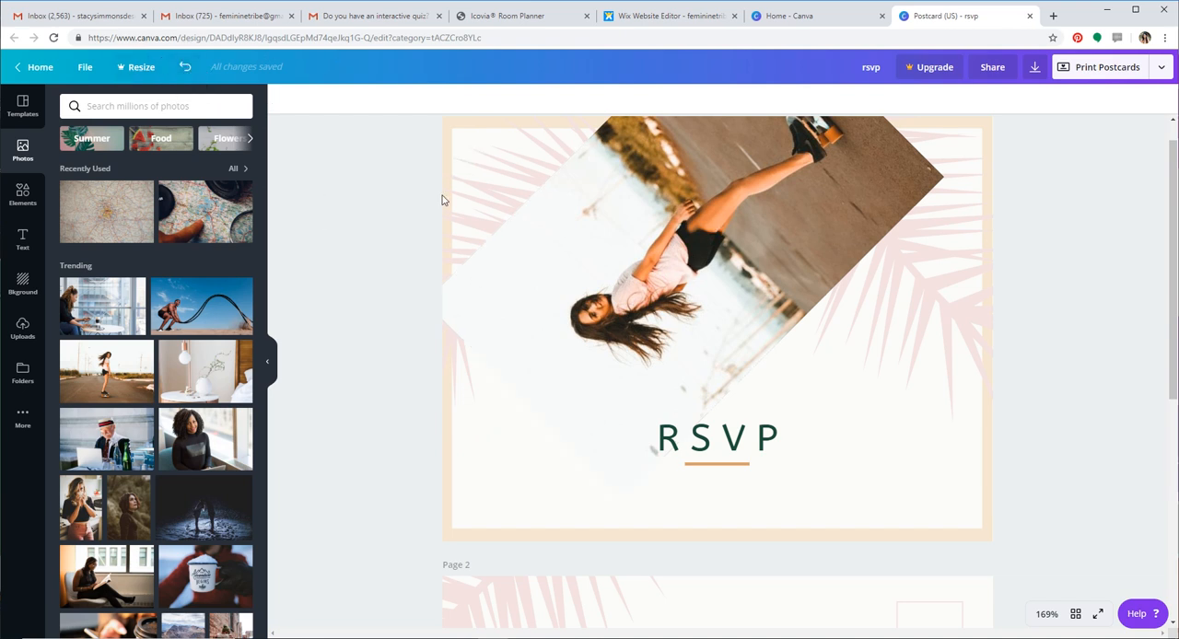
click(185, 68)
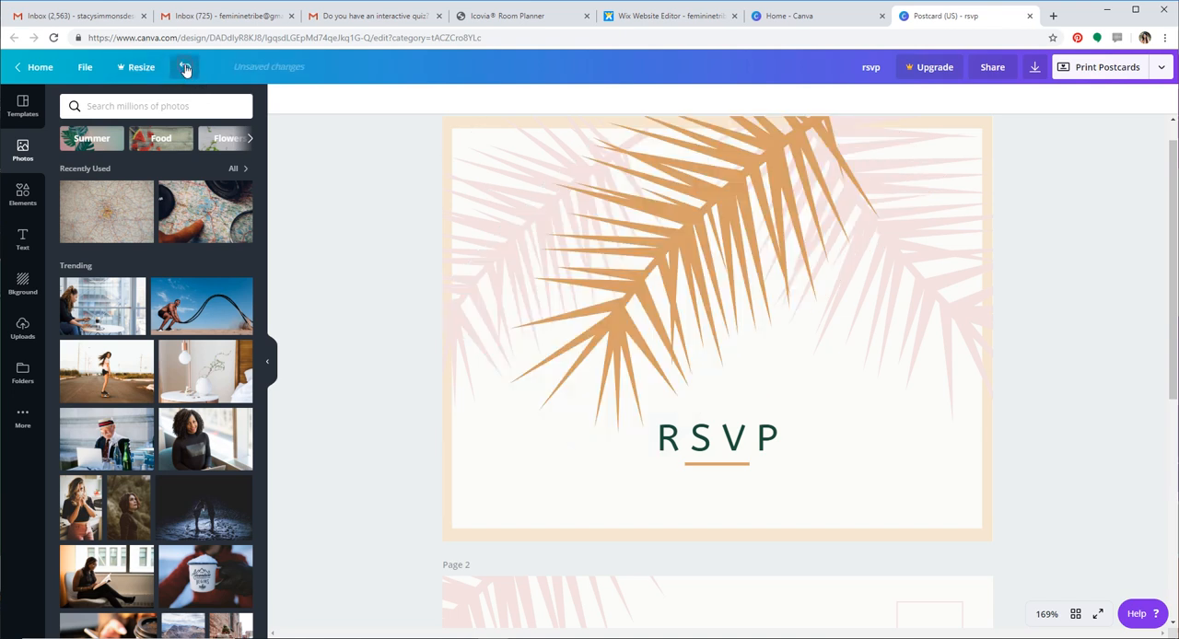
Add the skateboarder photo to the front page and crop it to a narrow portrait around the woman
click(108, 376)
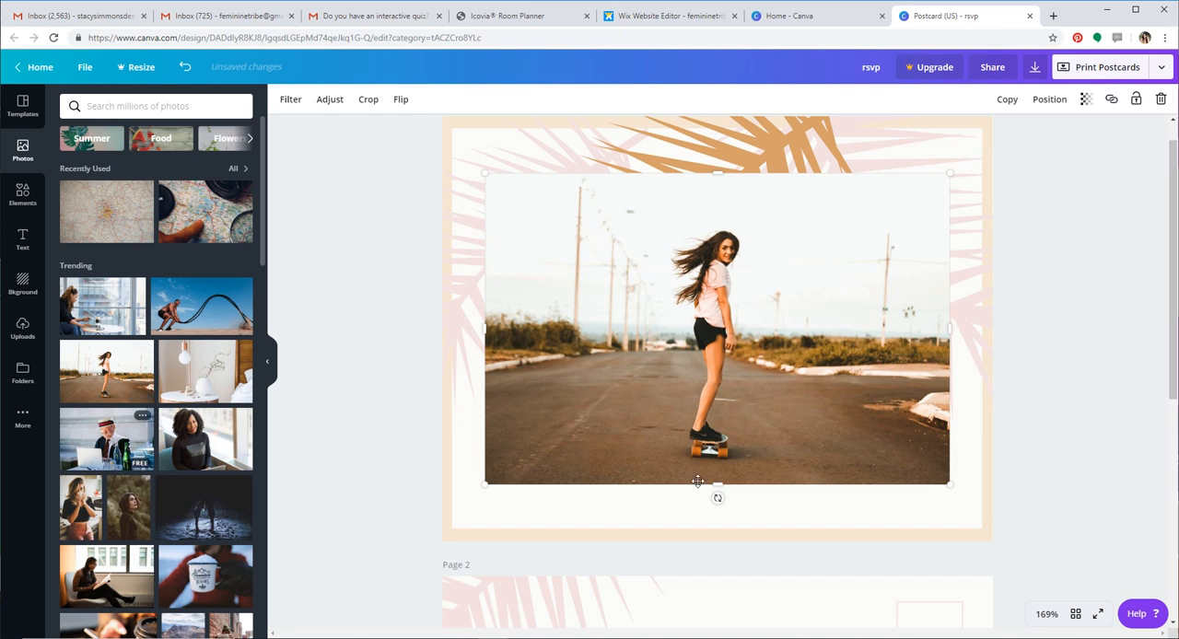
click(369, 99)
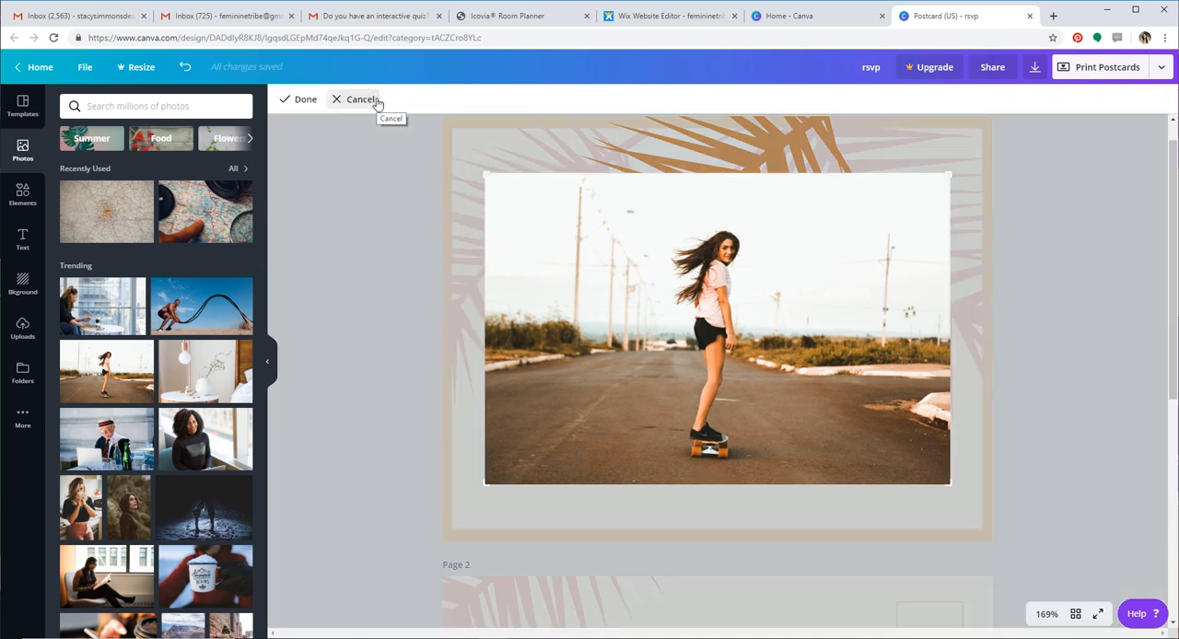
drag(485, 175, 632, 186)
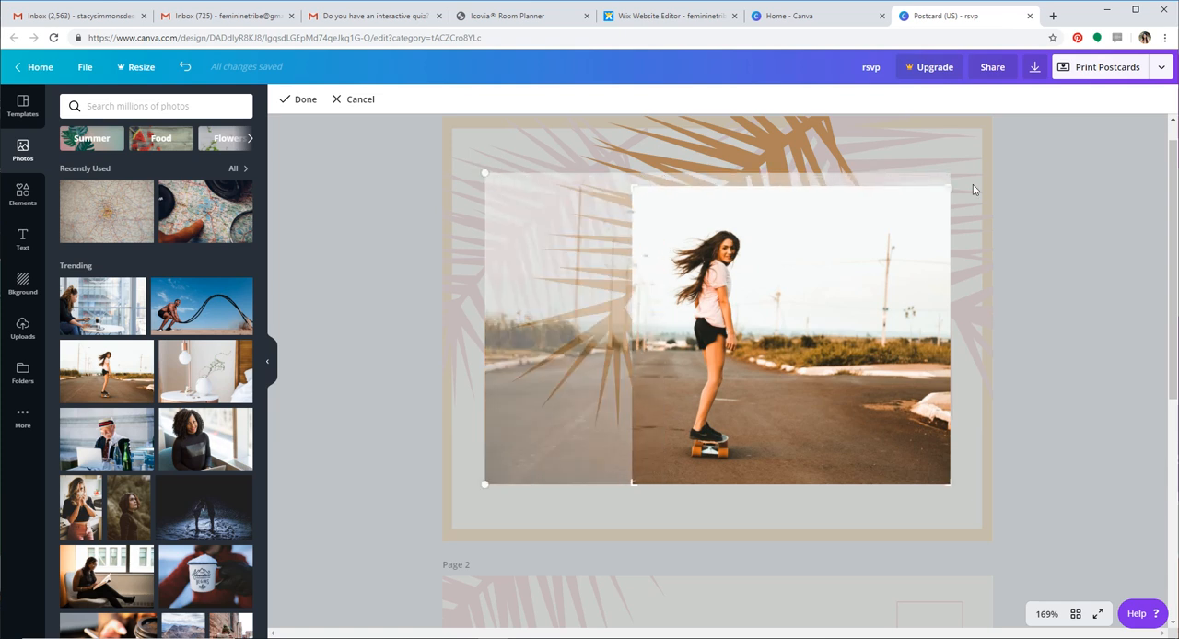
drag(948, 186, 793, 194)
click(300, 100)
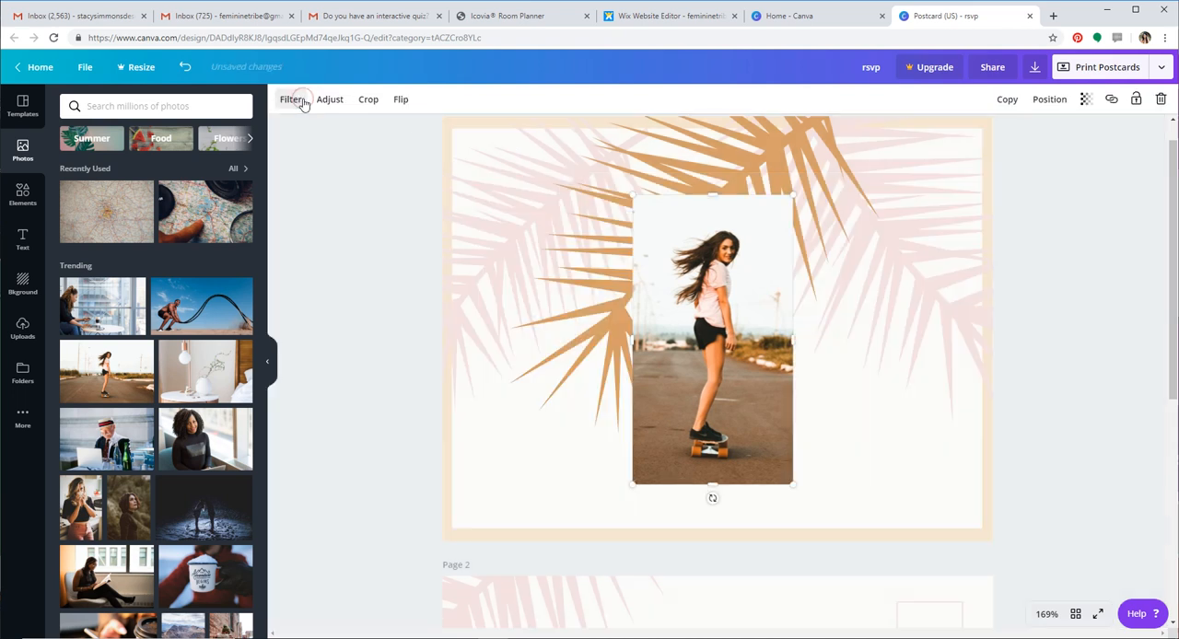
Move the cropped skateboarder photo just right of the RSVP heading and set its transparency to 59
drag(782, 291, 926, 298)
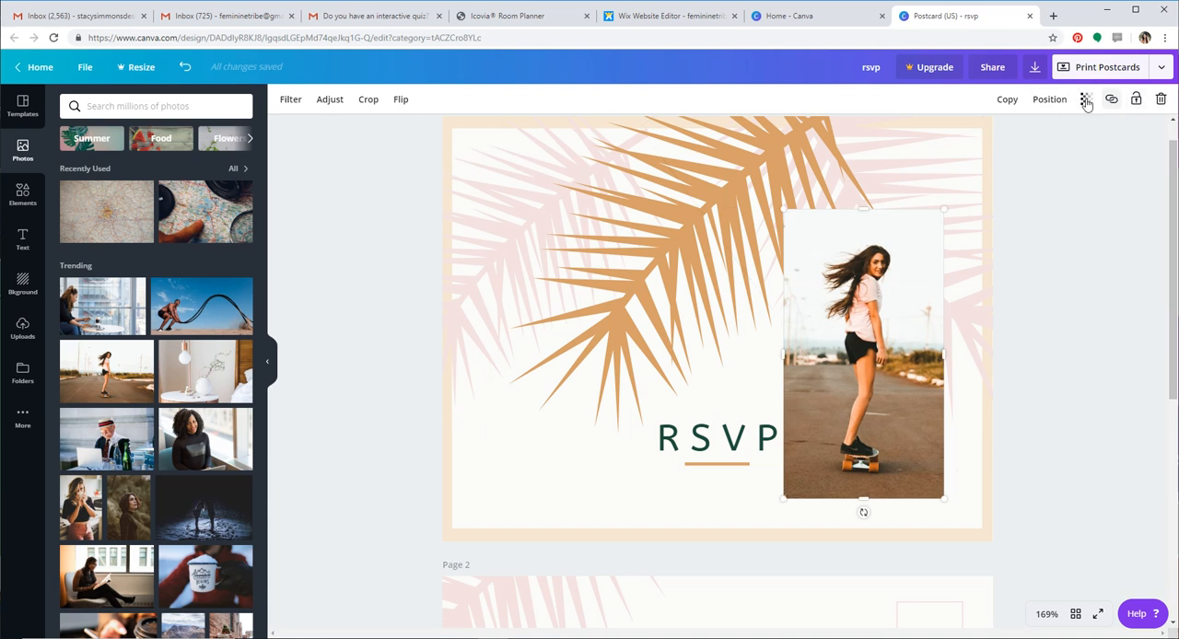
click(1088, 100)
drag(1060, 132, 1023, 141)
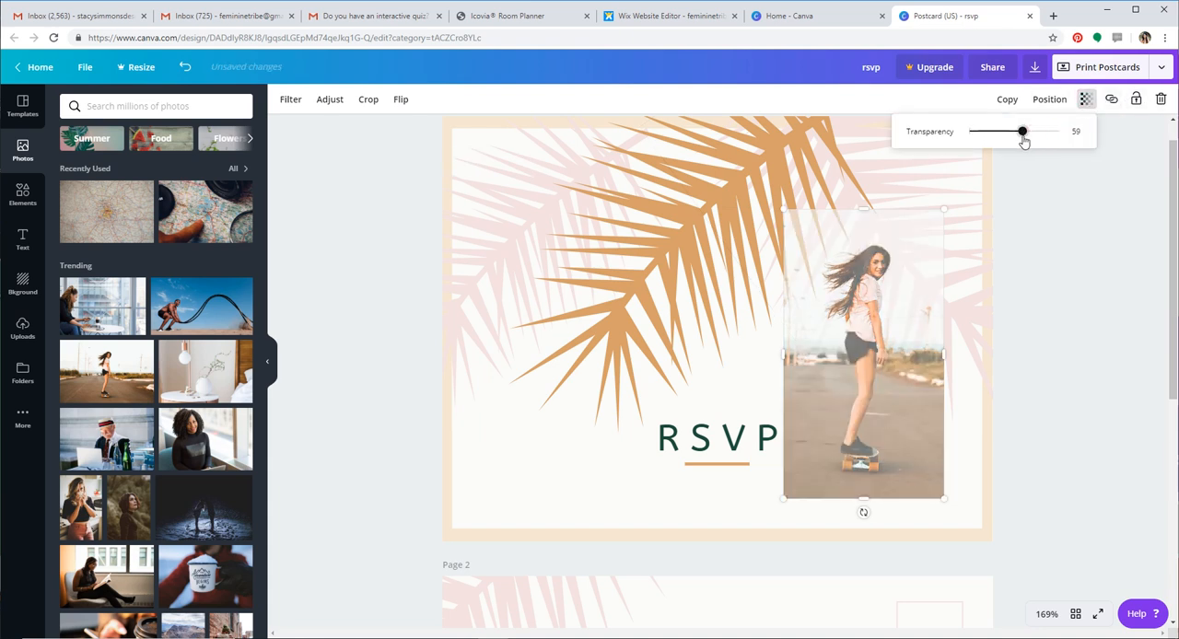
click(1057, 199)
Reorder the skateboarder photo's layer so it sits behind the palm leaves but in front of the white panel
click(921, 315)
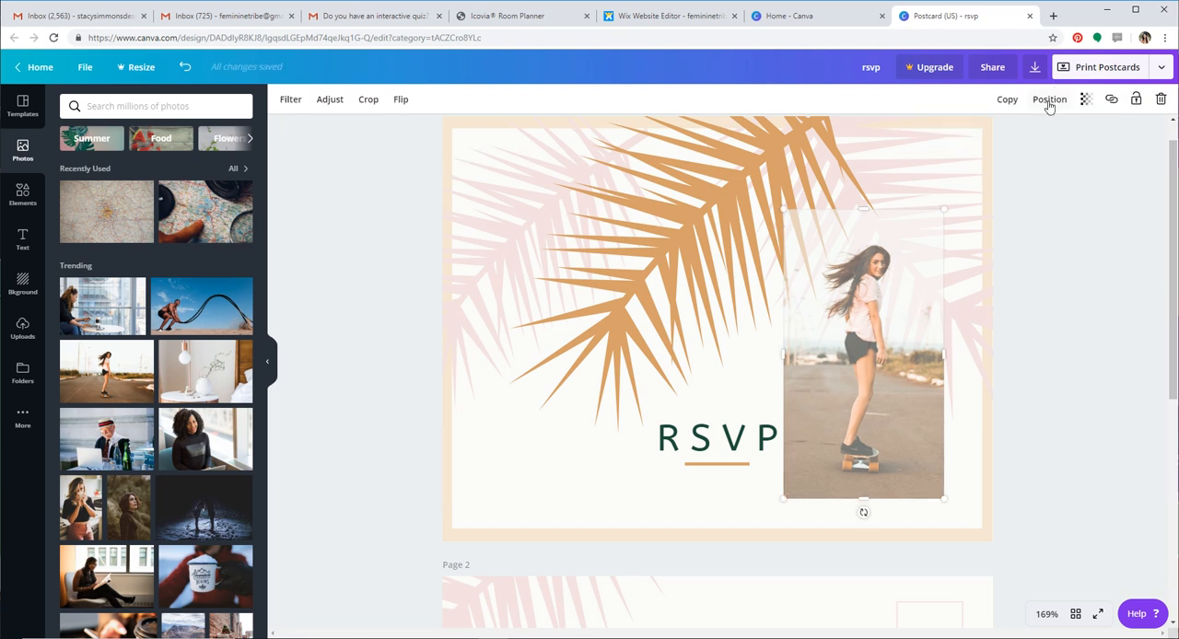
click(1049, 100)
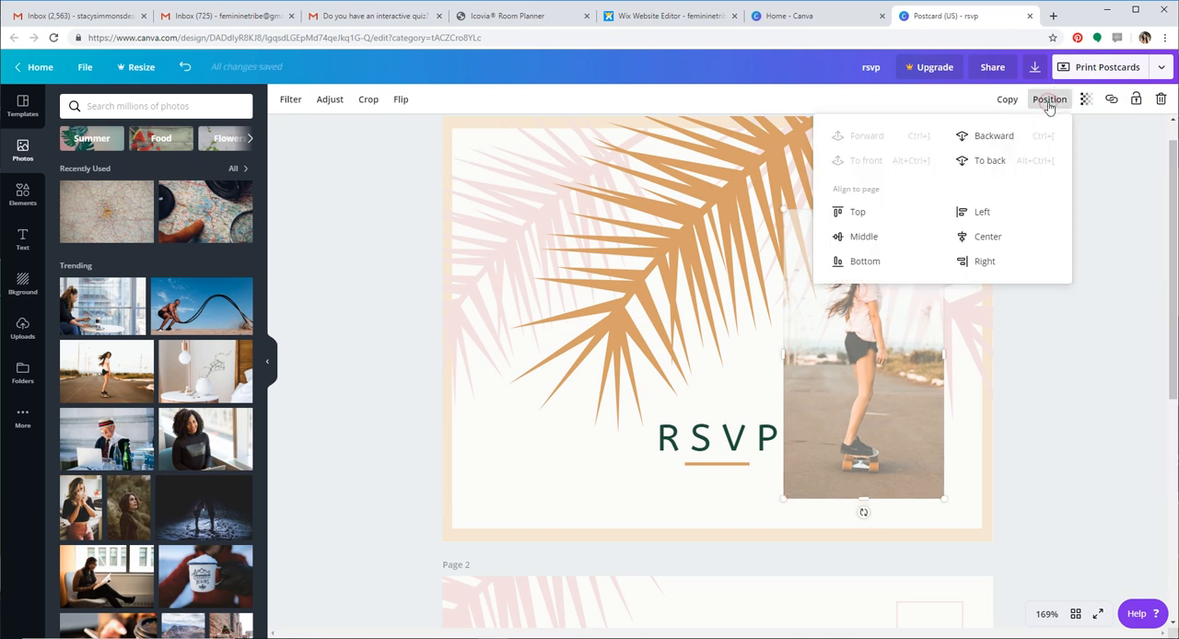
click(1004, 138)
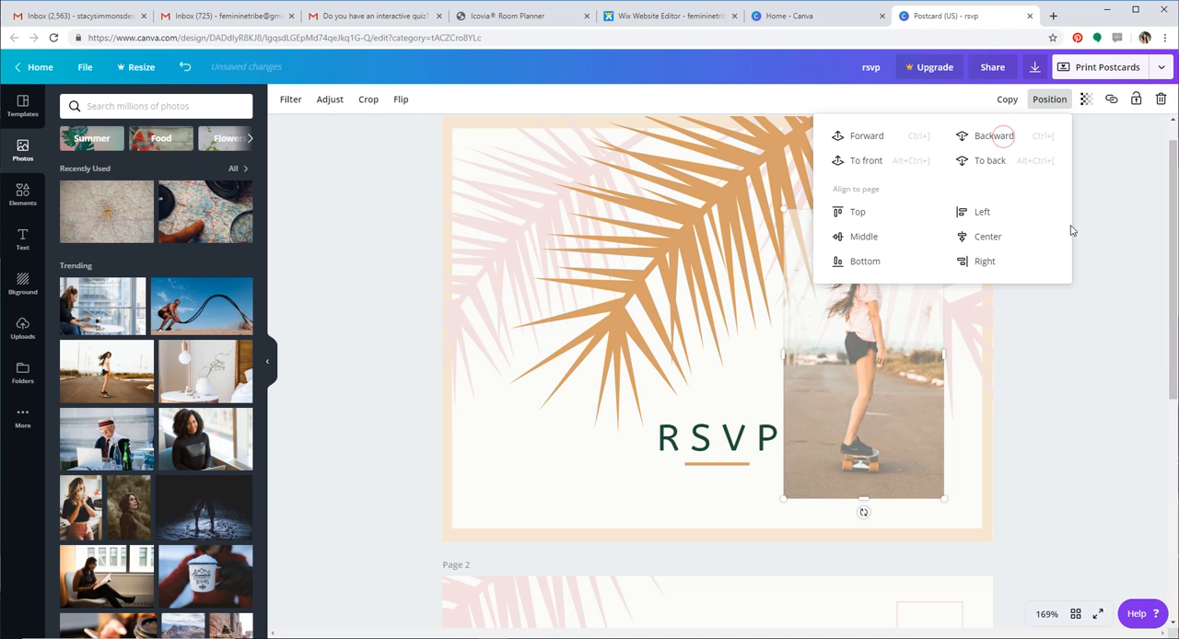
click(1004, 138)
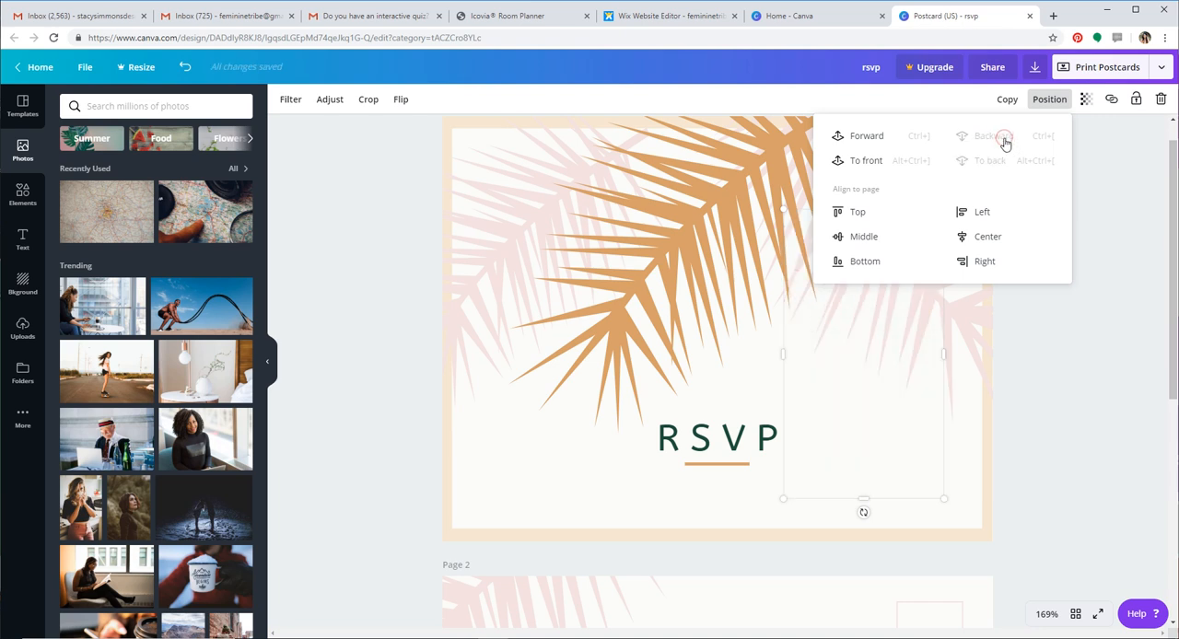
click(865, 139)
click(1116, 267)
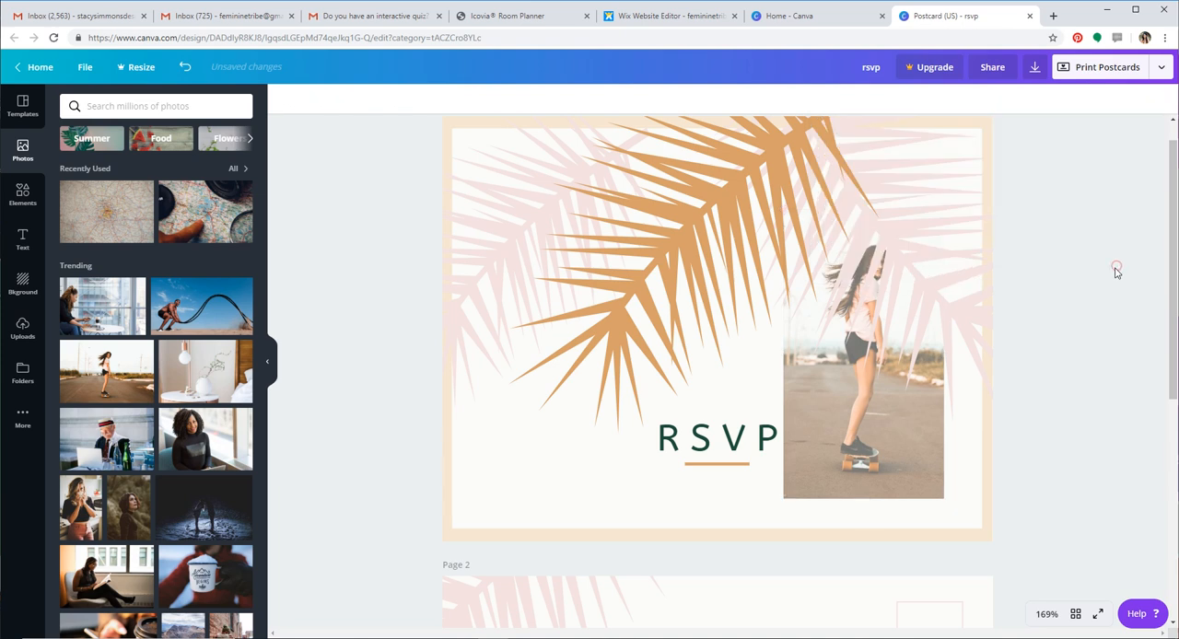
Bring the skateboarder photo forward one layer so it sits in front of the pink palm leaf
click(890, 474)
drag(892, 457, 877, 482)
click(878, 485)
click(1054, 102)
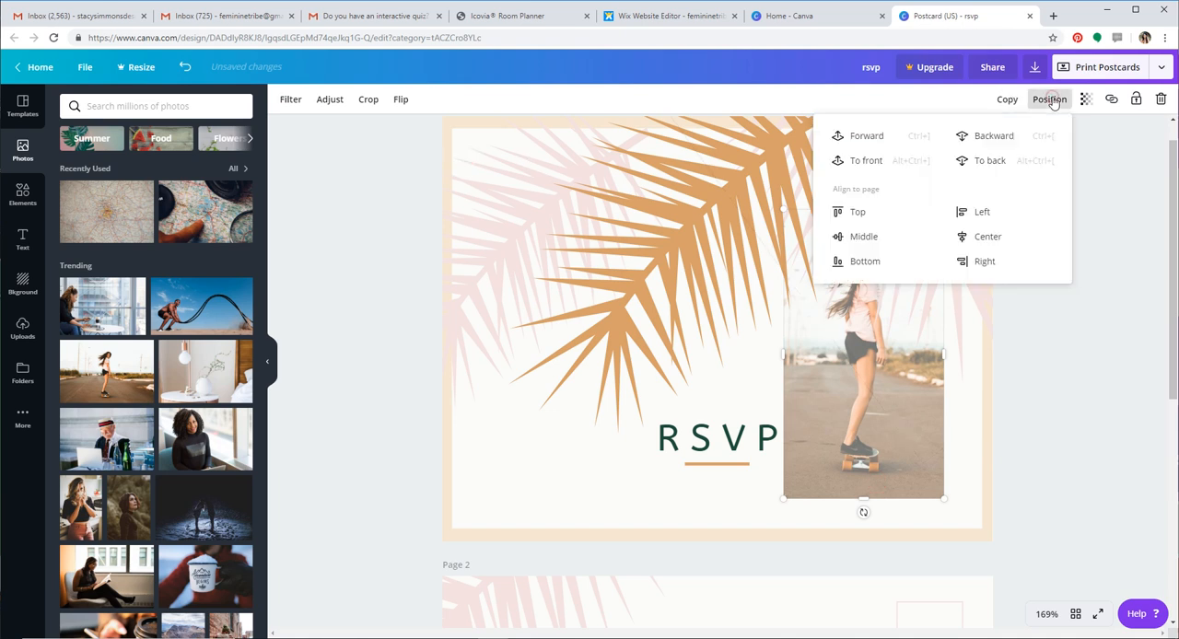
click(873, 136)
click(1004, 368)
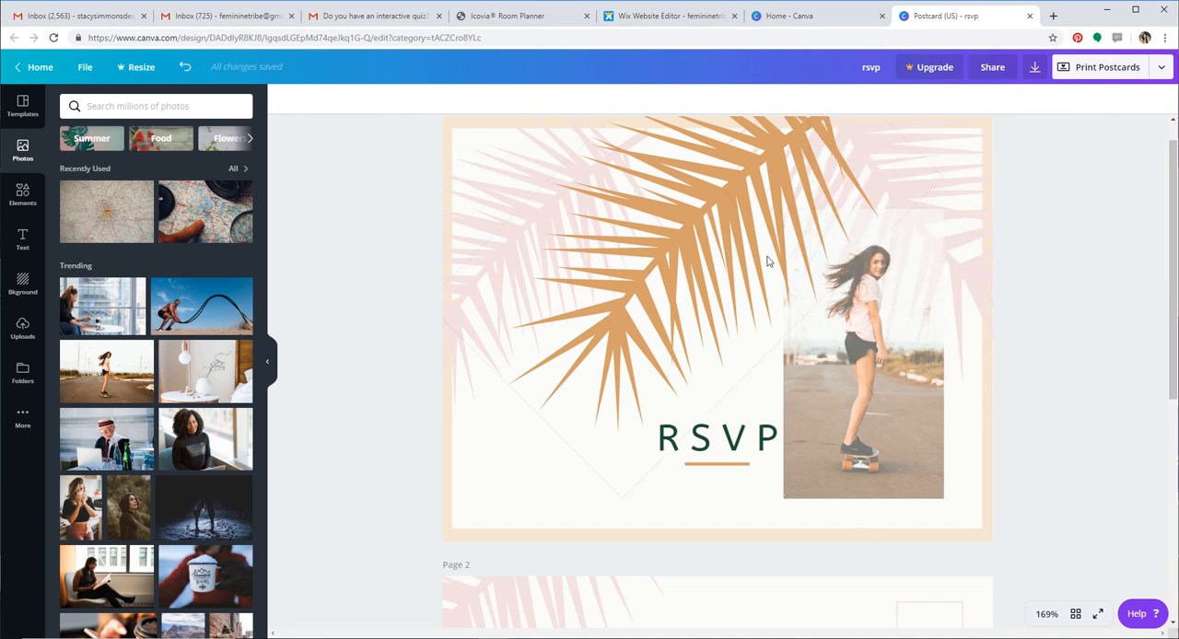
click(888, 330)
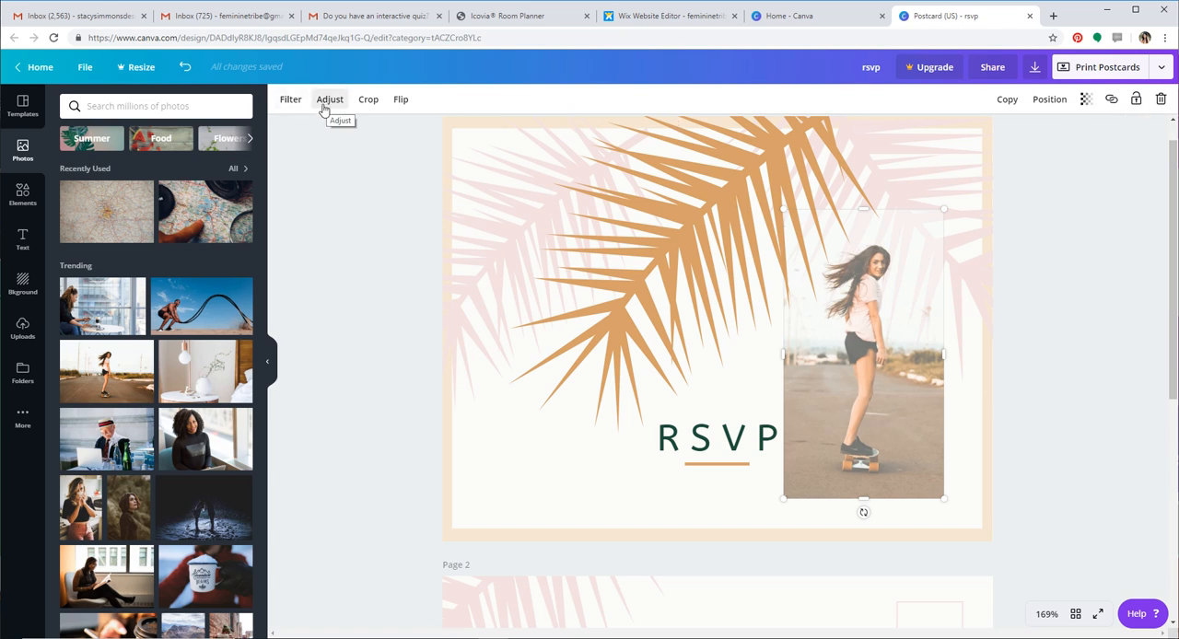
click(334, 182)
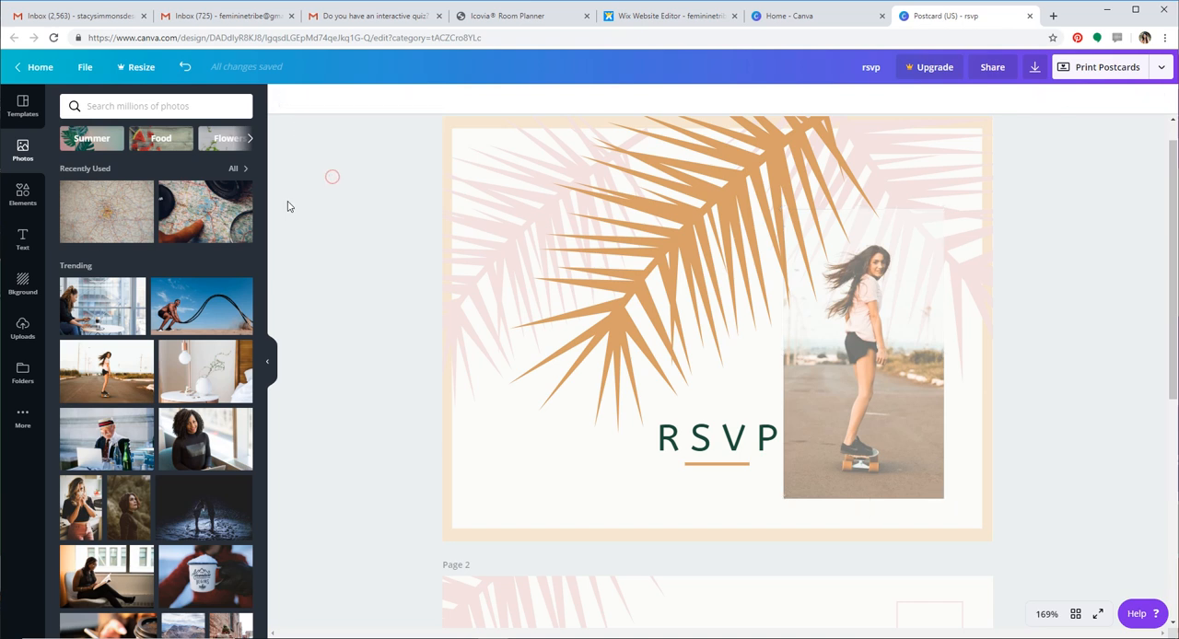
Add the rainbow illustration to the front page and shrink it to a small icon just left of the RSVP heading
click(23, 190)
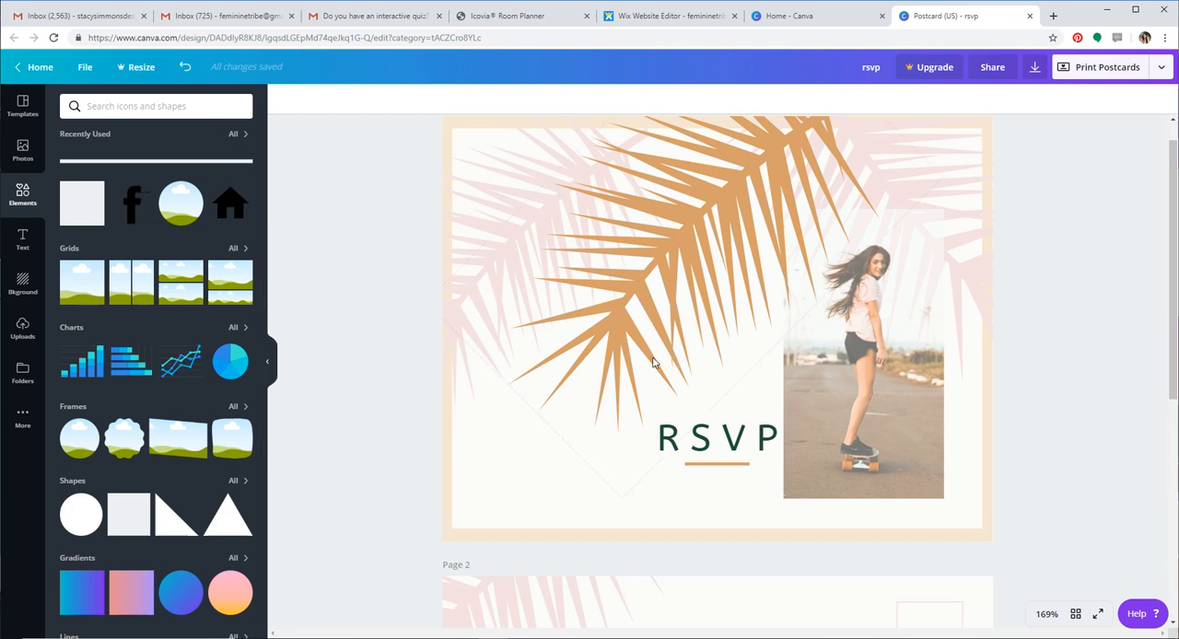
scroll(210, 513, down, 3)
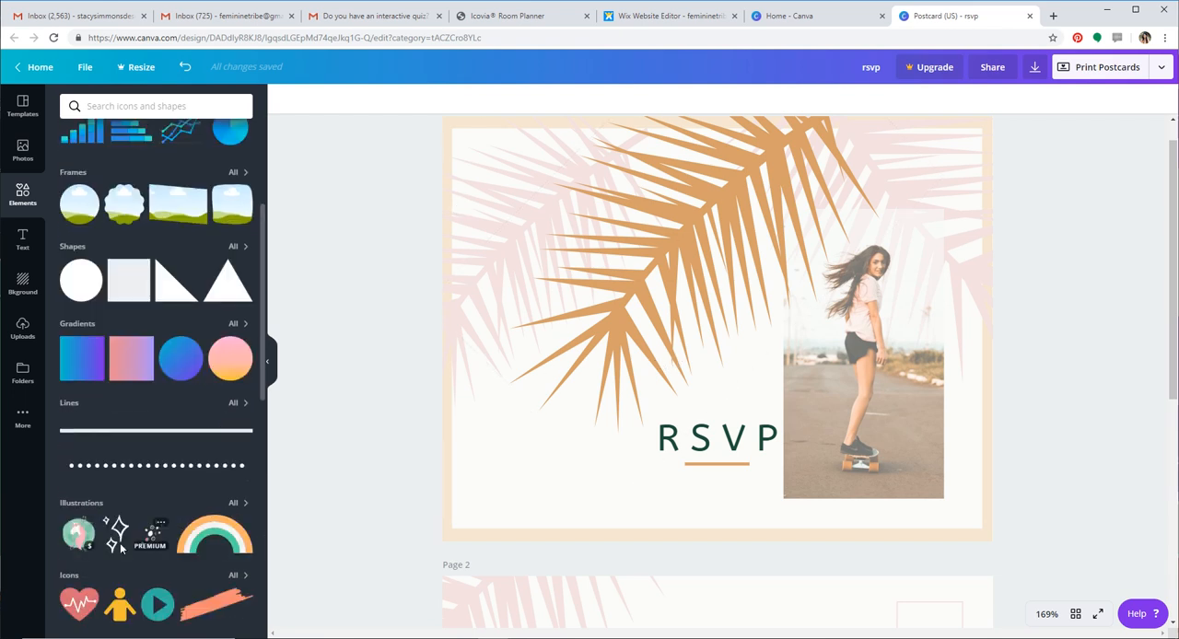
scroll(221, 544, down, 4)
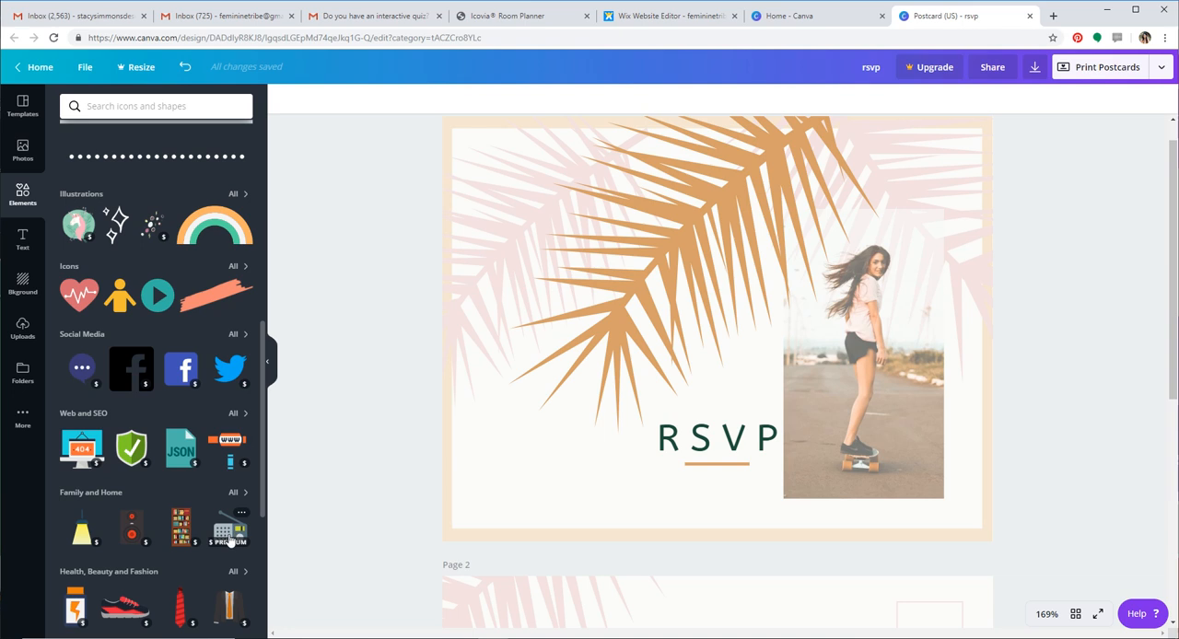
click(221, 232)
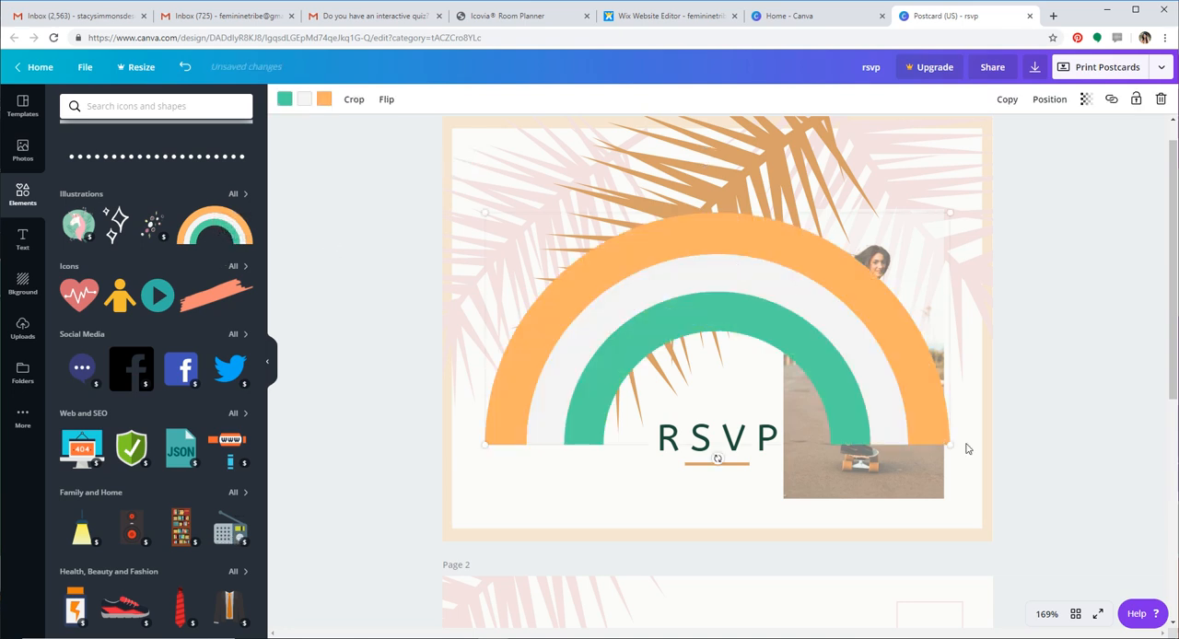
drag(951, 443, 641, 443)
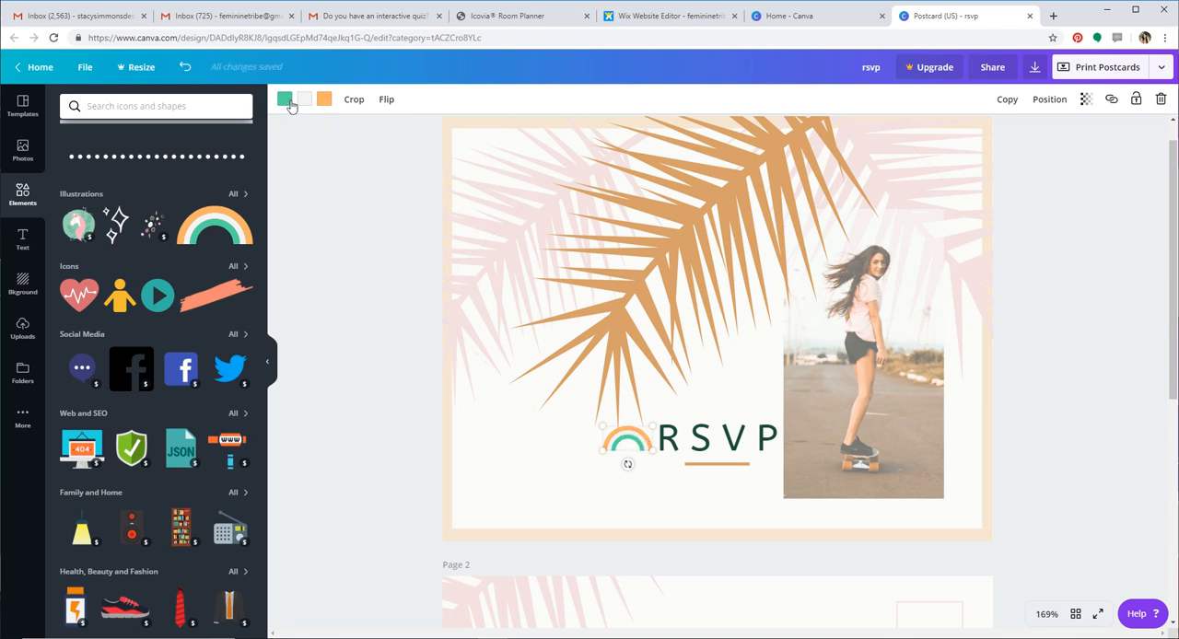
Try a light peach color on the rainbow's inner band and restore its green
click(286, 100)
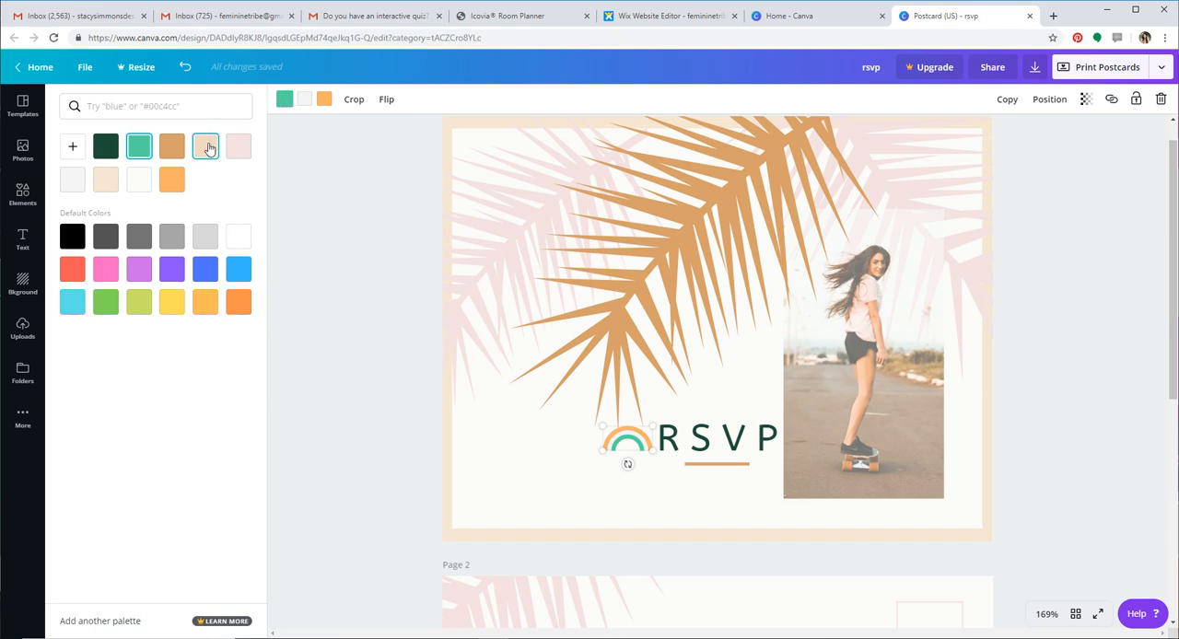
click(207, 147)
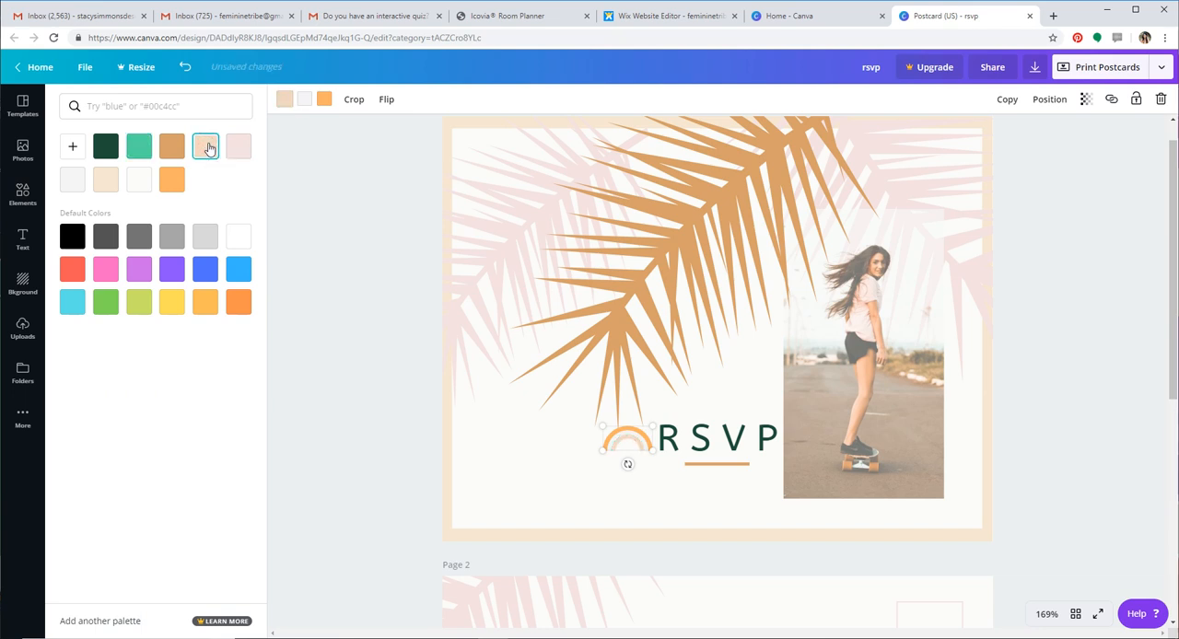
click(139, 145)
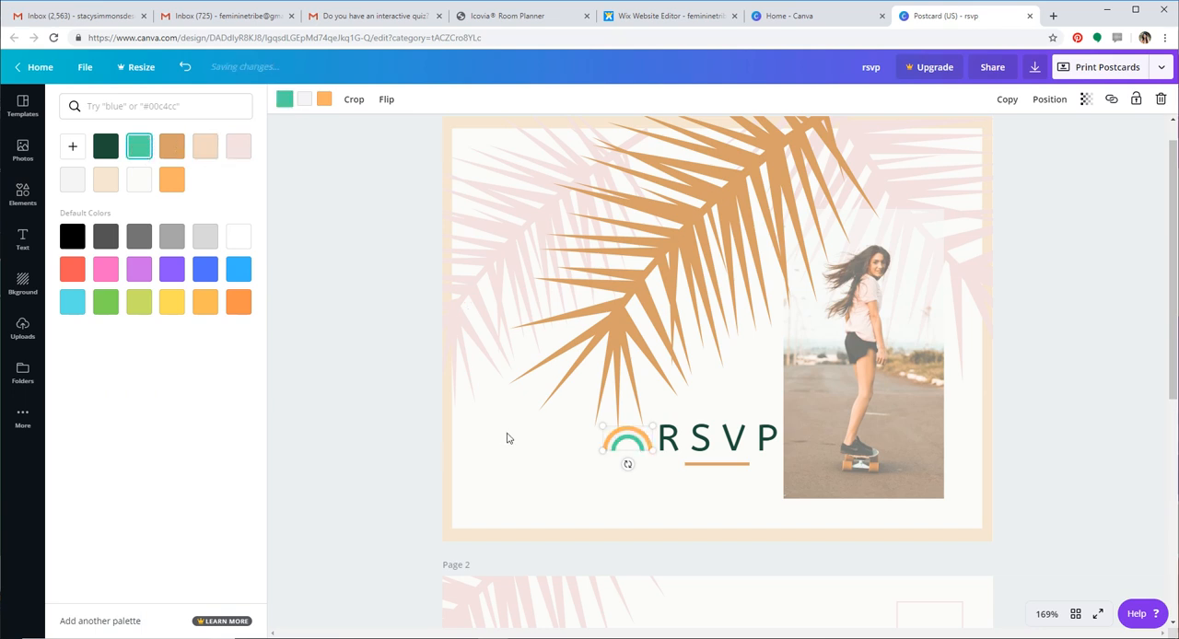
click(417, 398)
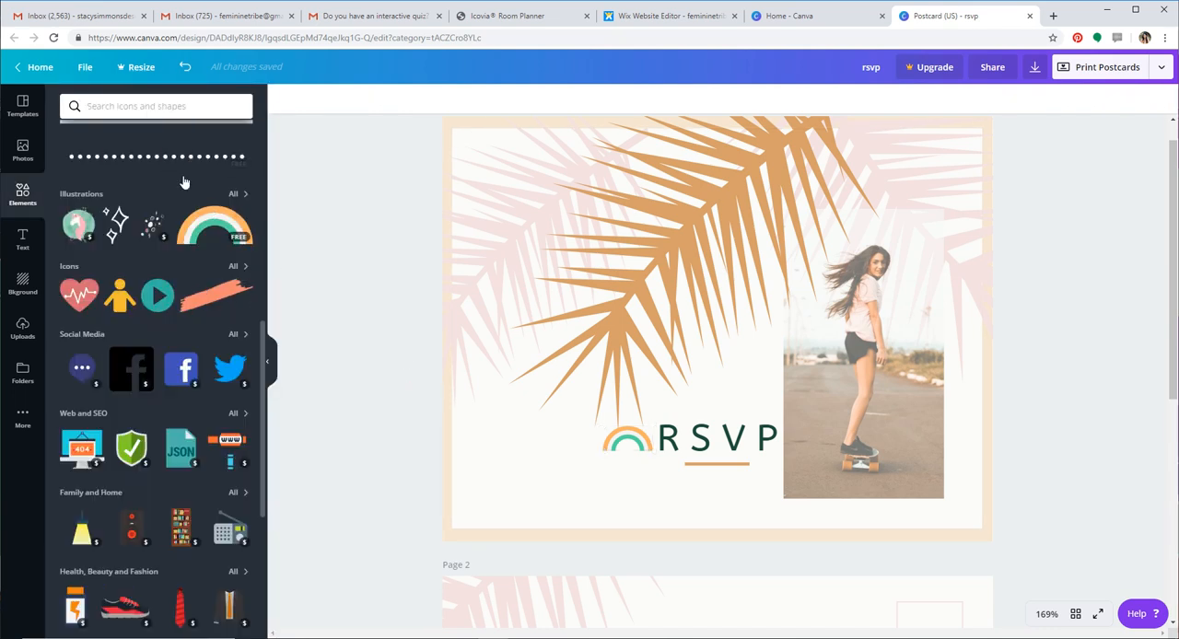
Search the elements library for "line" and browse the line designs
click(162, 106)
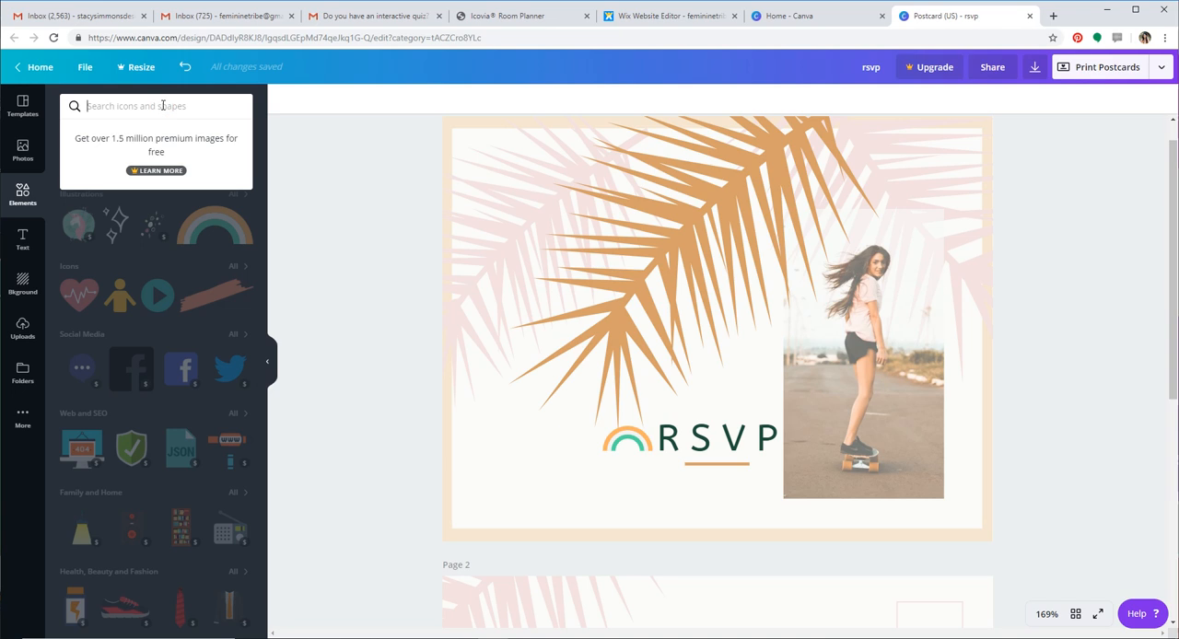
text(line)
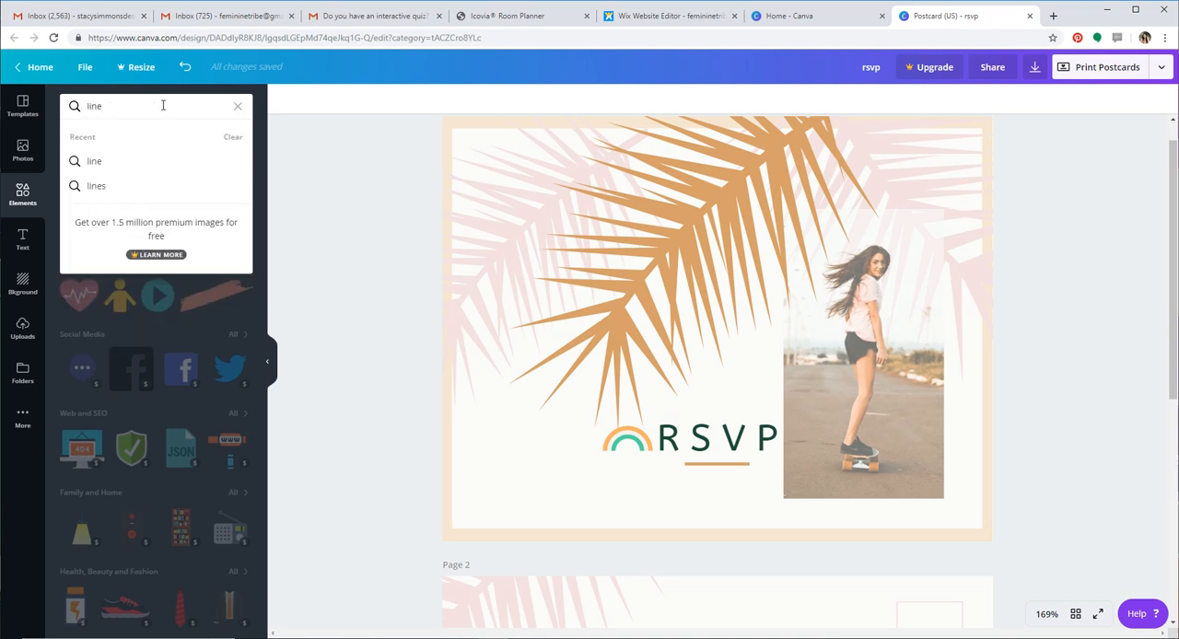
key(Return)
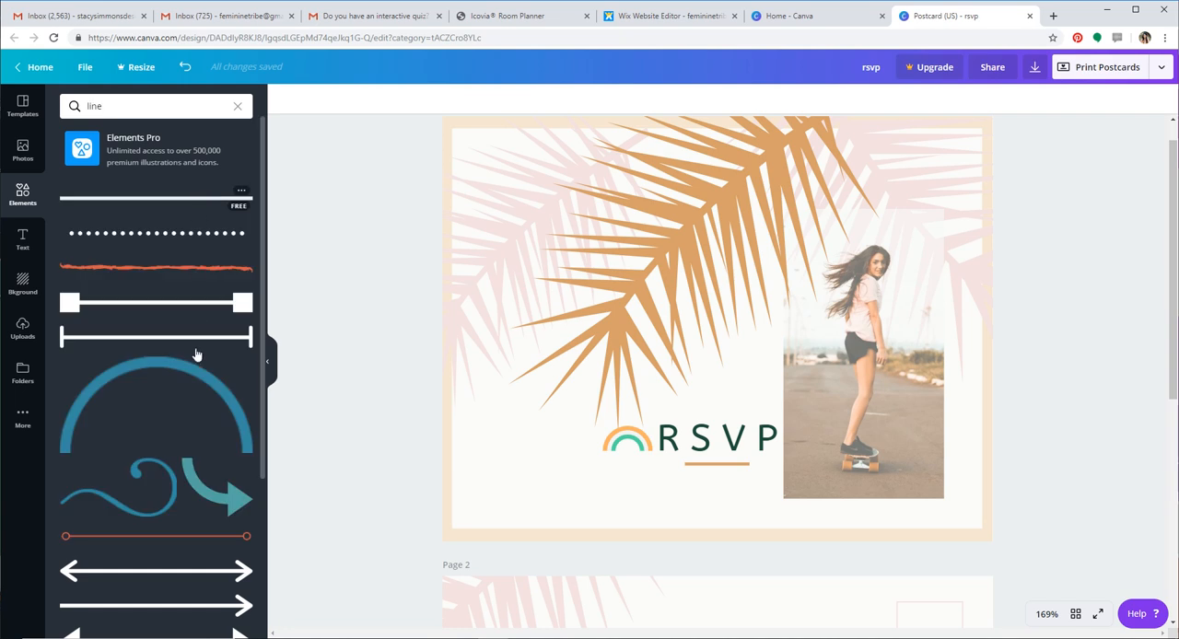
scroll(202, 415, down, 4)
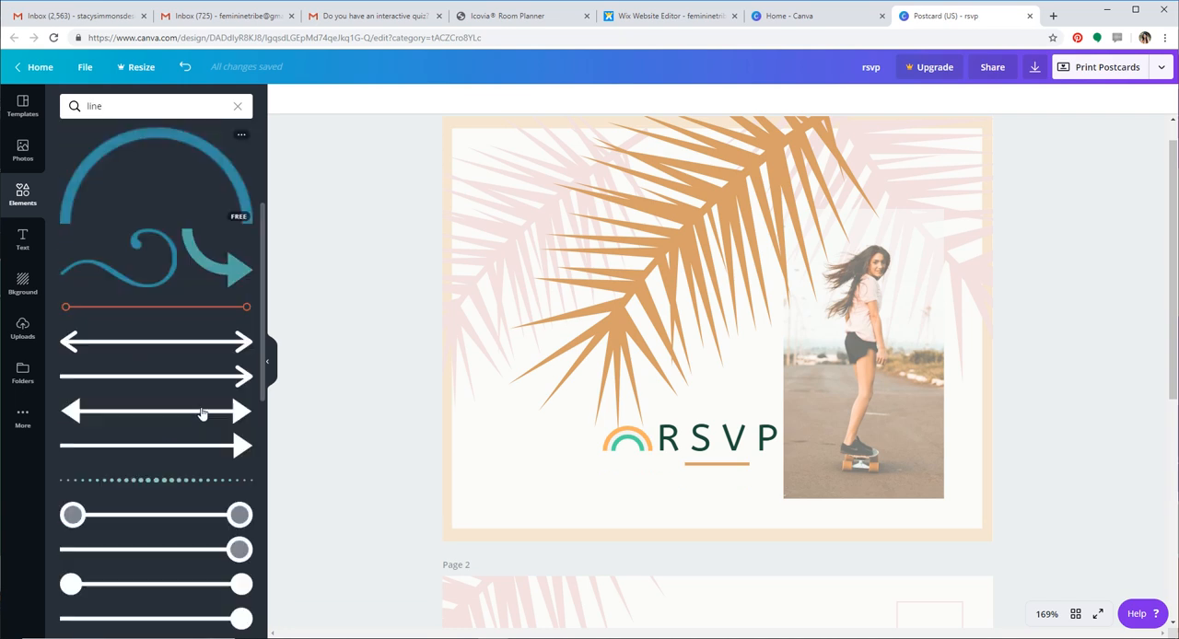
Search the elements for "flamingo", try the pink flamingo with yellow legs on the front page and delete it
double_click(83, 106)
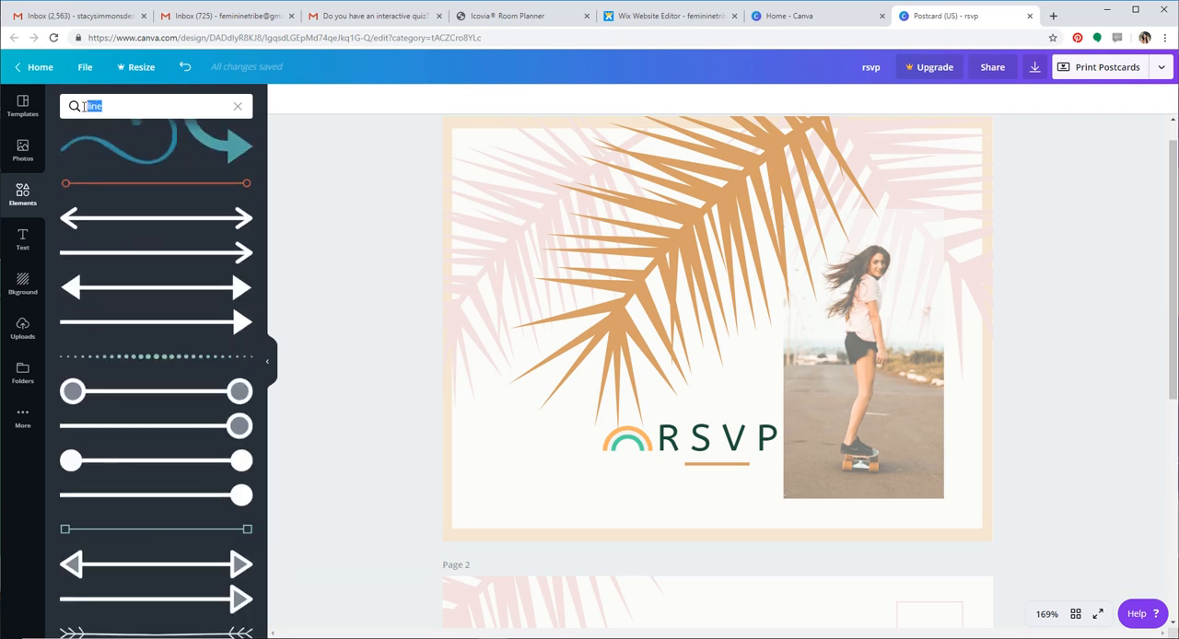
text(flamingo)
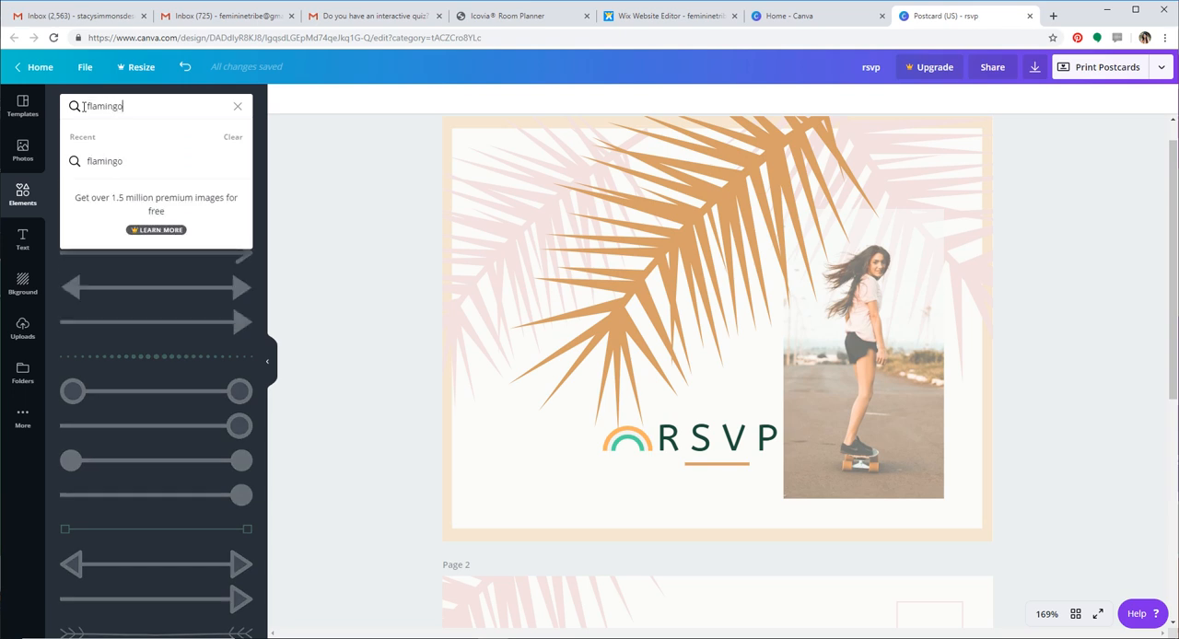
key(Return)
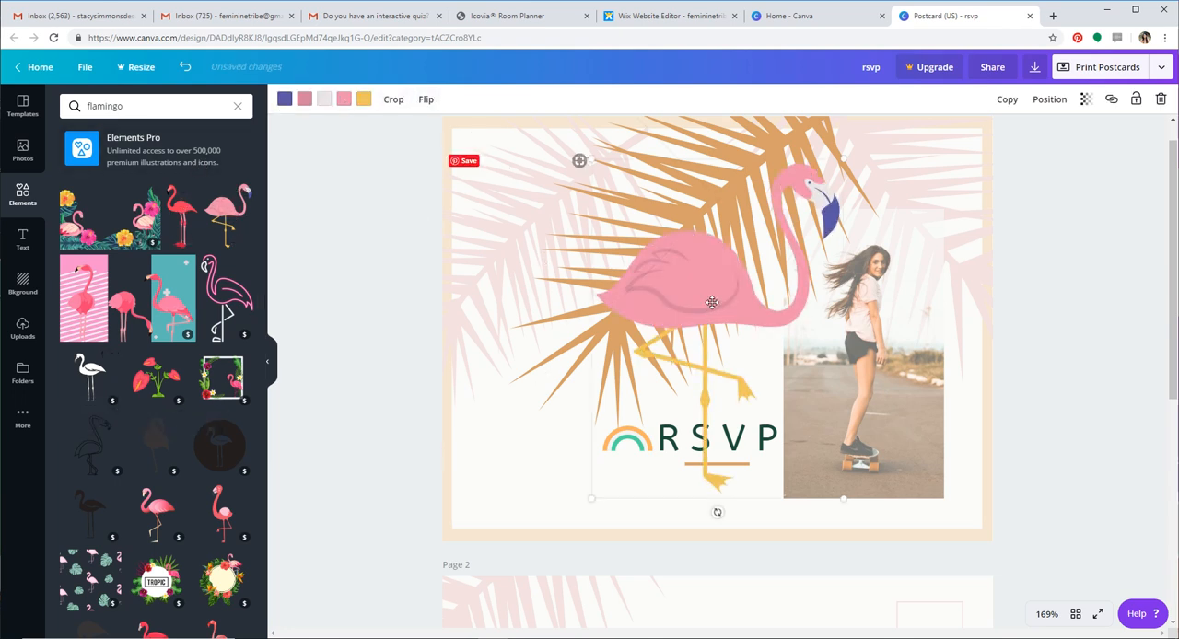
click(1162, 100)
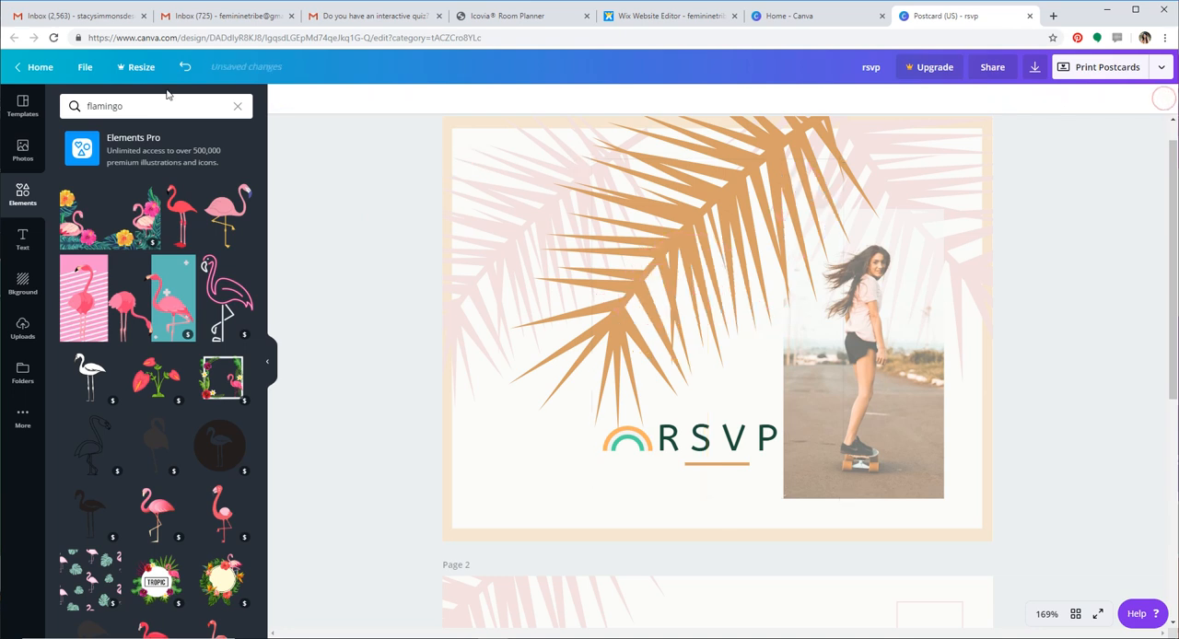
click(238, 108)
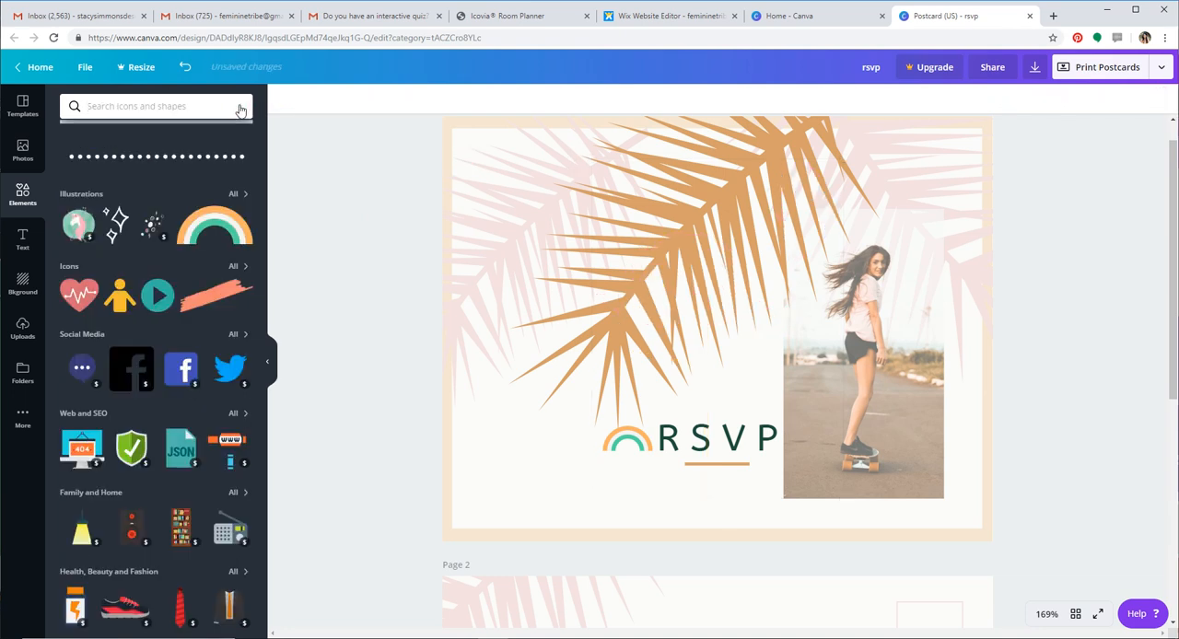
Add a slanted brush-stroke frame filled with the Berlin map photo and shrink it to about 155 by 100
scroll(115, 307, up, 5)
scroll(115, 307, up, 3)
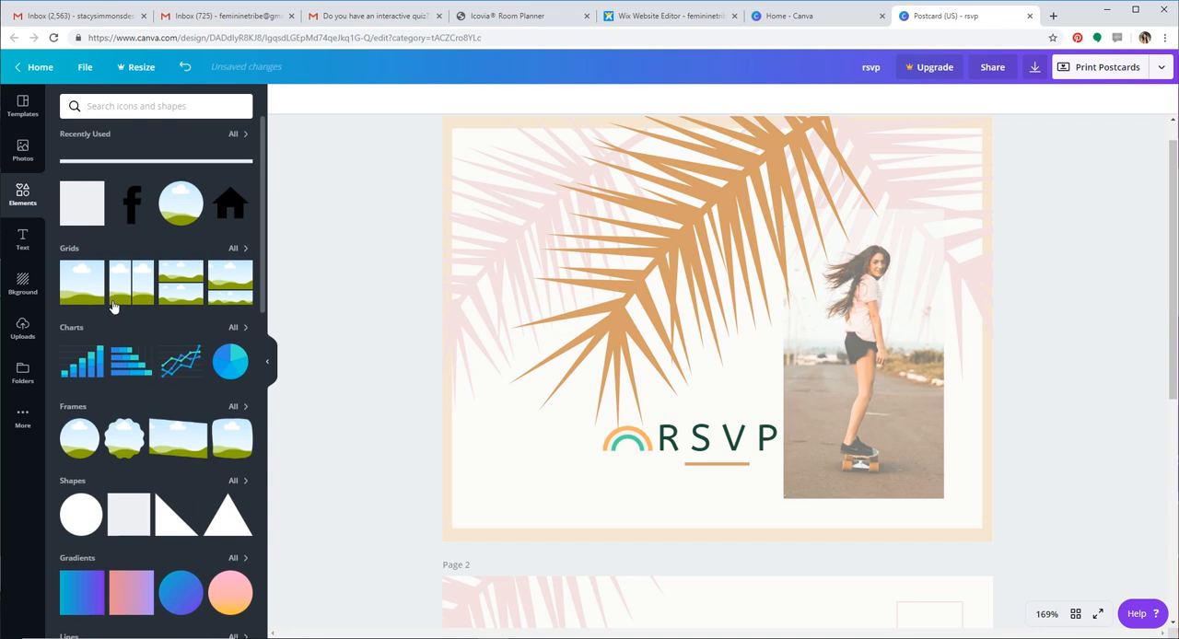
scroll(112, 307, down, 1)
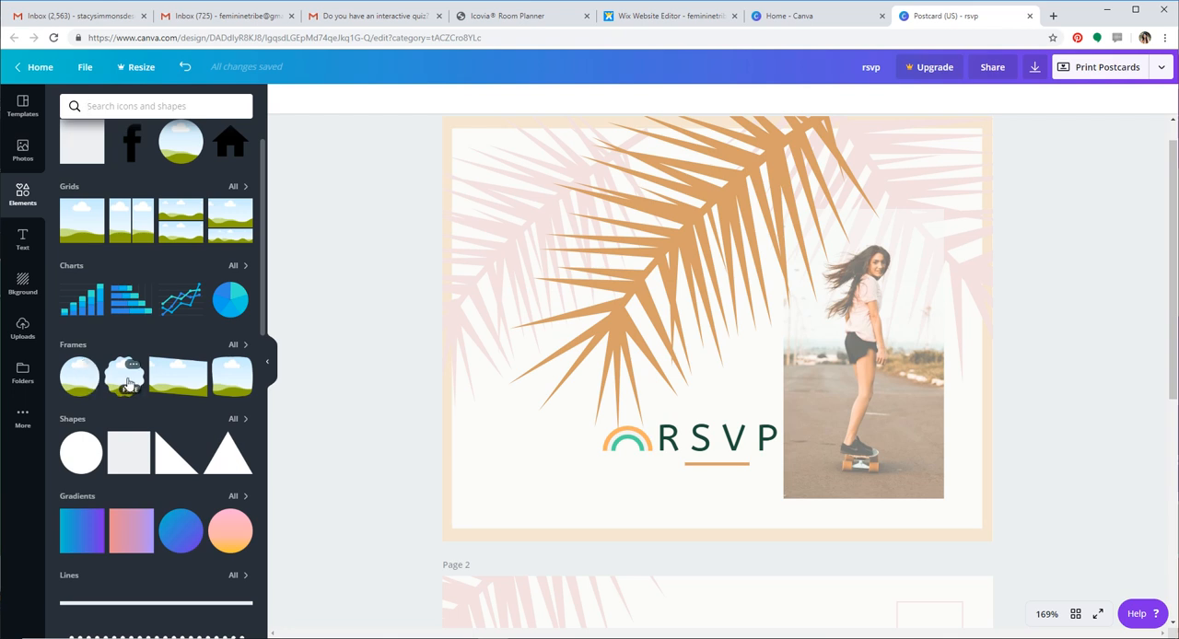
click(236, 346)
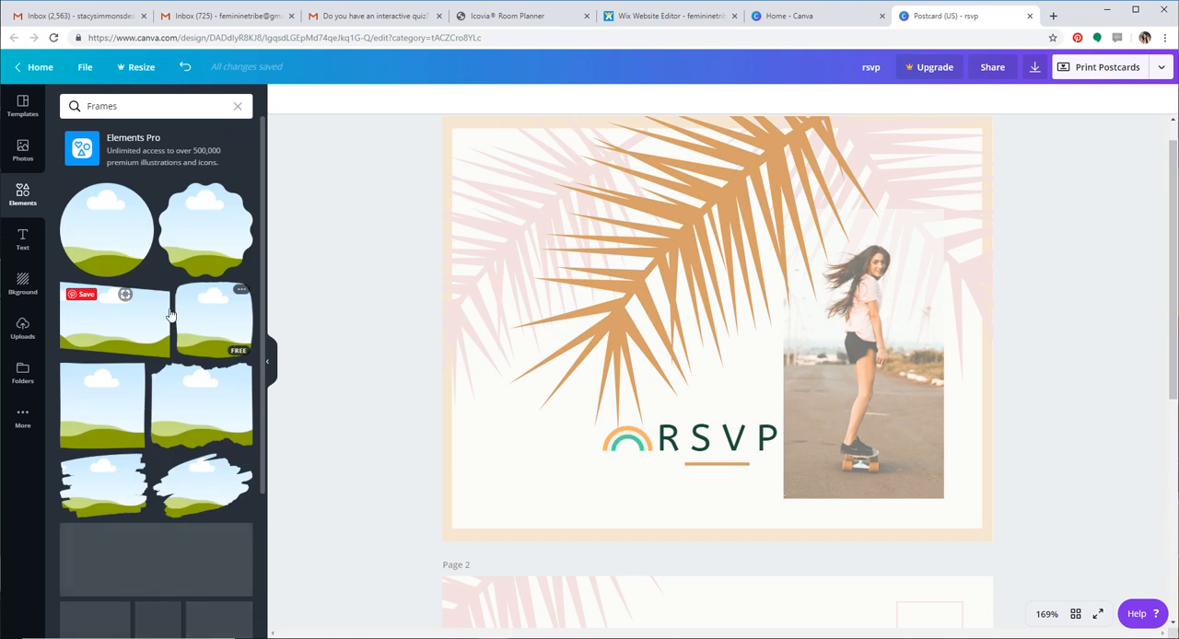
scroll(166, 360, down, 2)
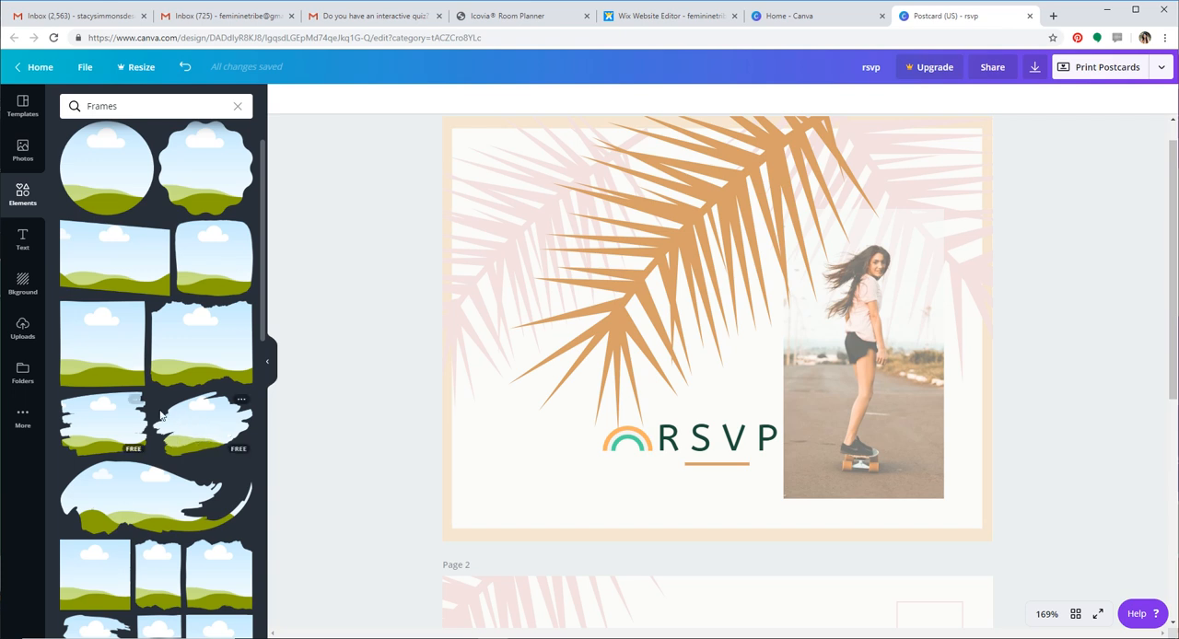
click(210, 442)
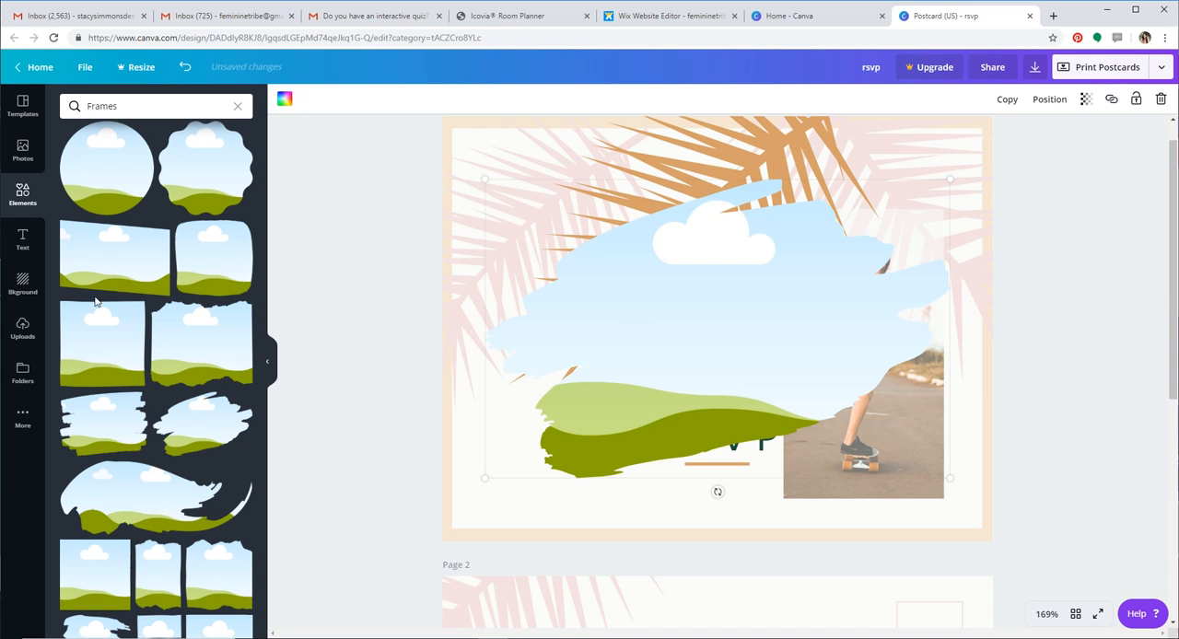
click(23, 152)
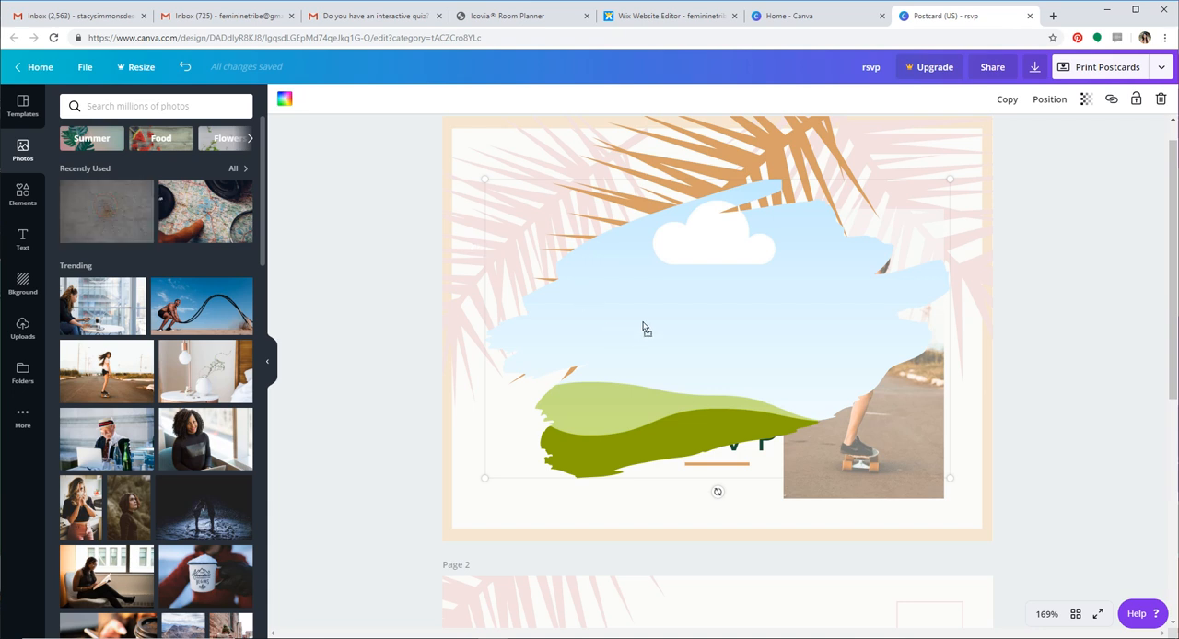
mouse_move(645, 329)
mouse_down()
mouse_move(649, 320)
mouse_move(366, 522)
mouse_move(603, 439)
mouse_up()
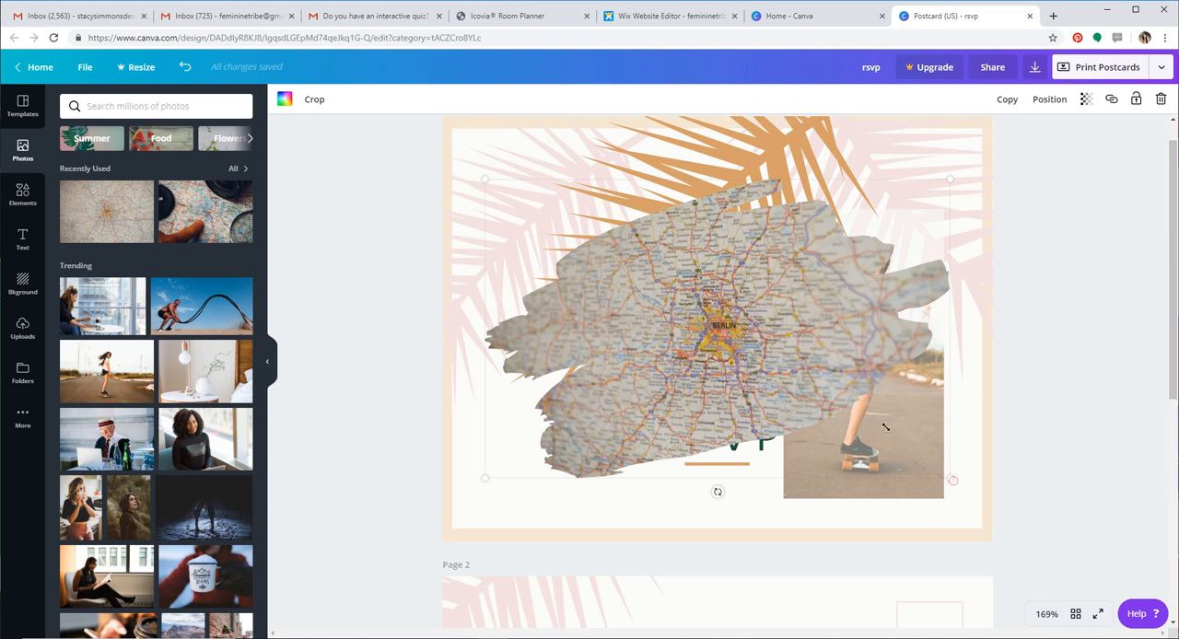
mouse_move(952, 480)
mouse_down()
mouse_move(620, 272)
mouse_move(648, 286)
mouse_up()
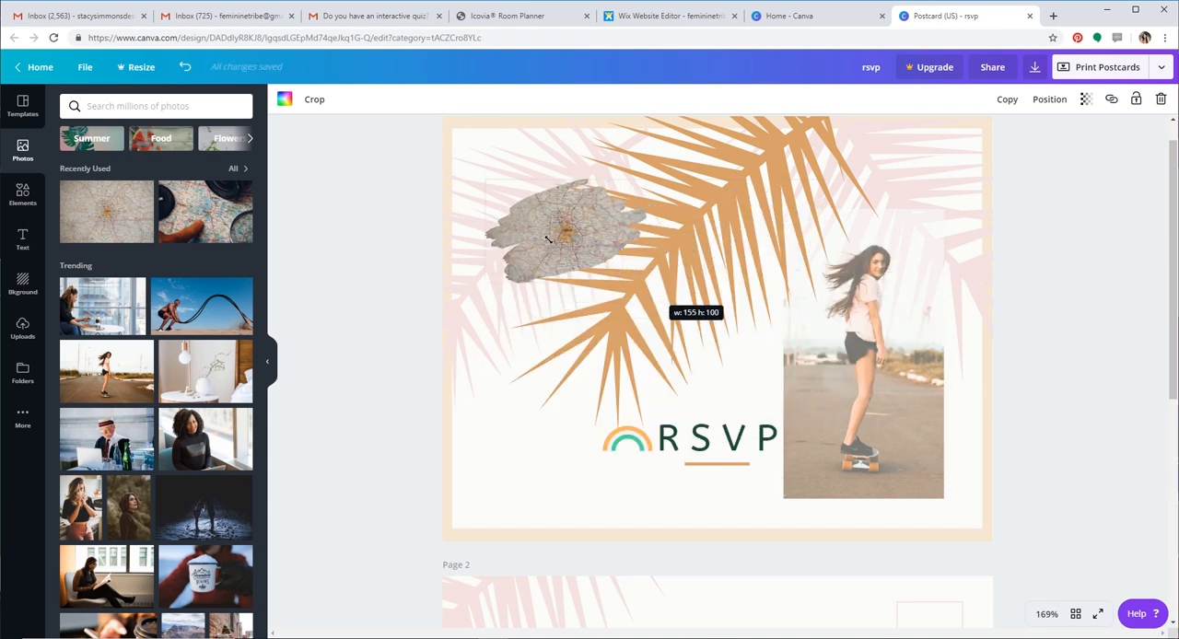
drag(548, 240, 548, 239)
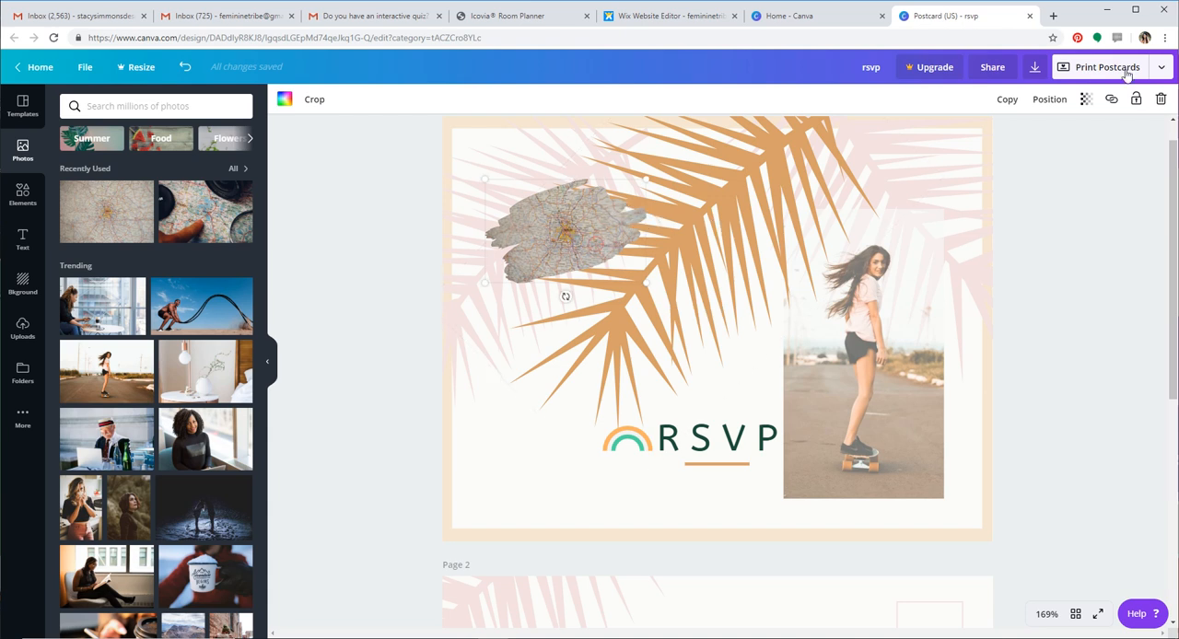
Delete the map-filled brush-stroke frame and clear the Frames search in the elements library
click(1161, 99)
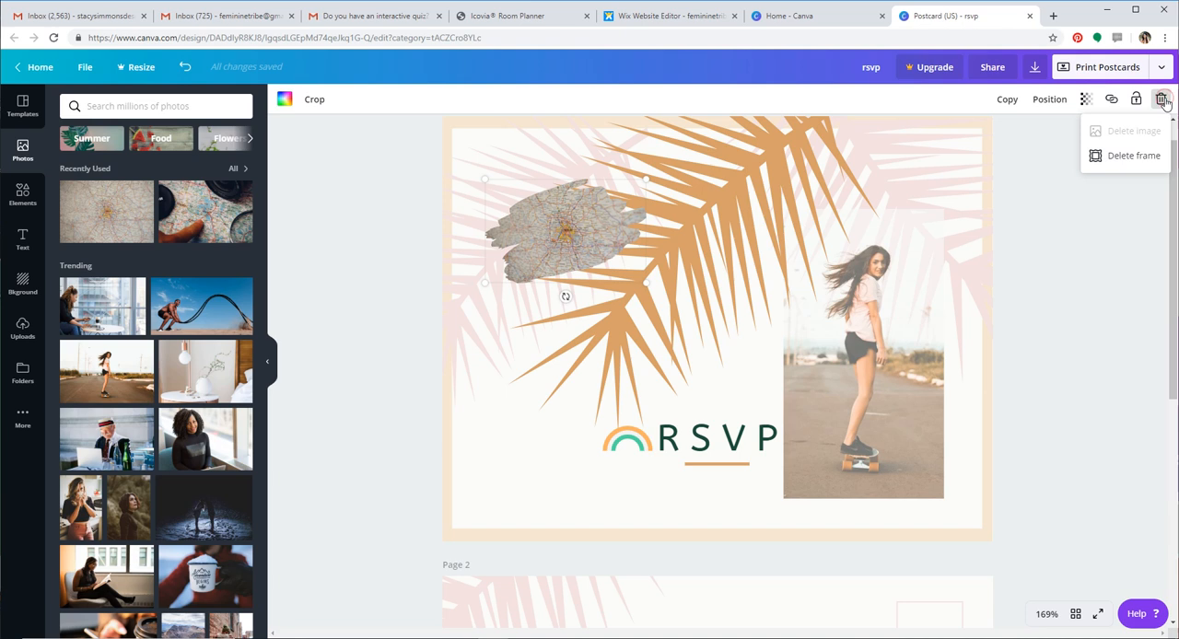
click(1130, 157)
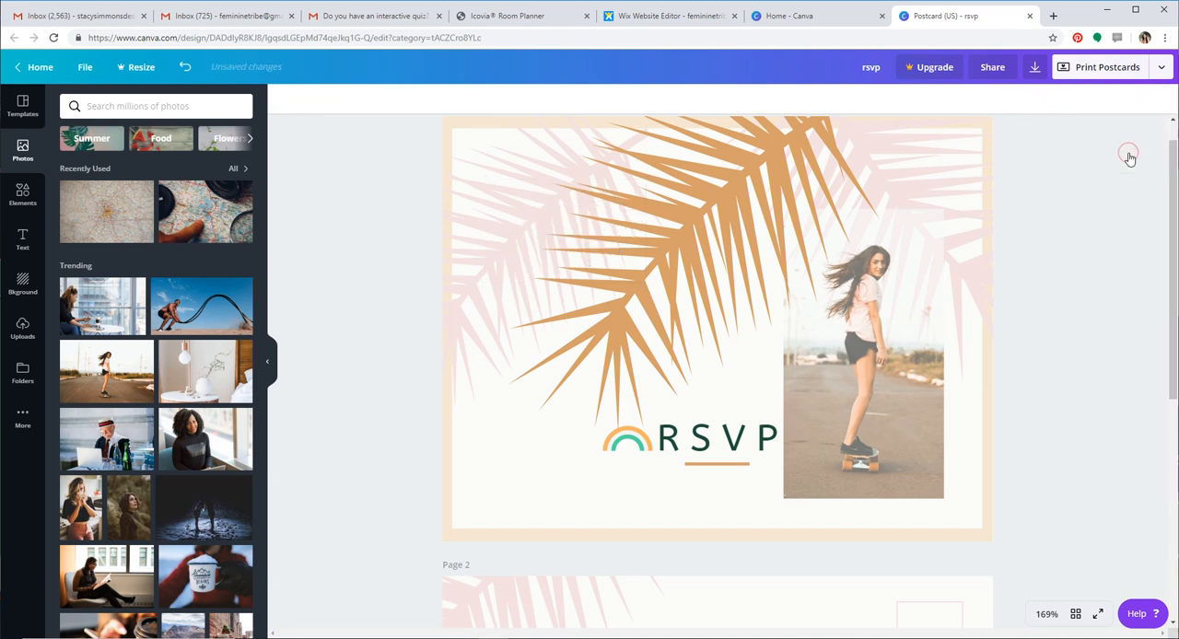
click(23, 193)
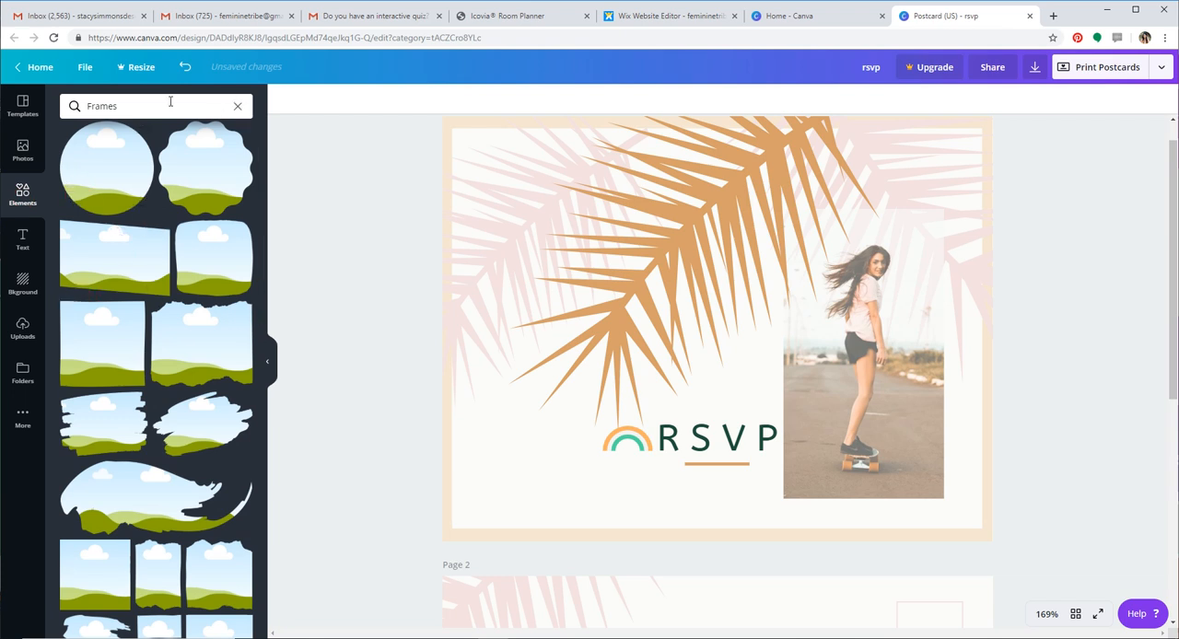
click(238, 106)
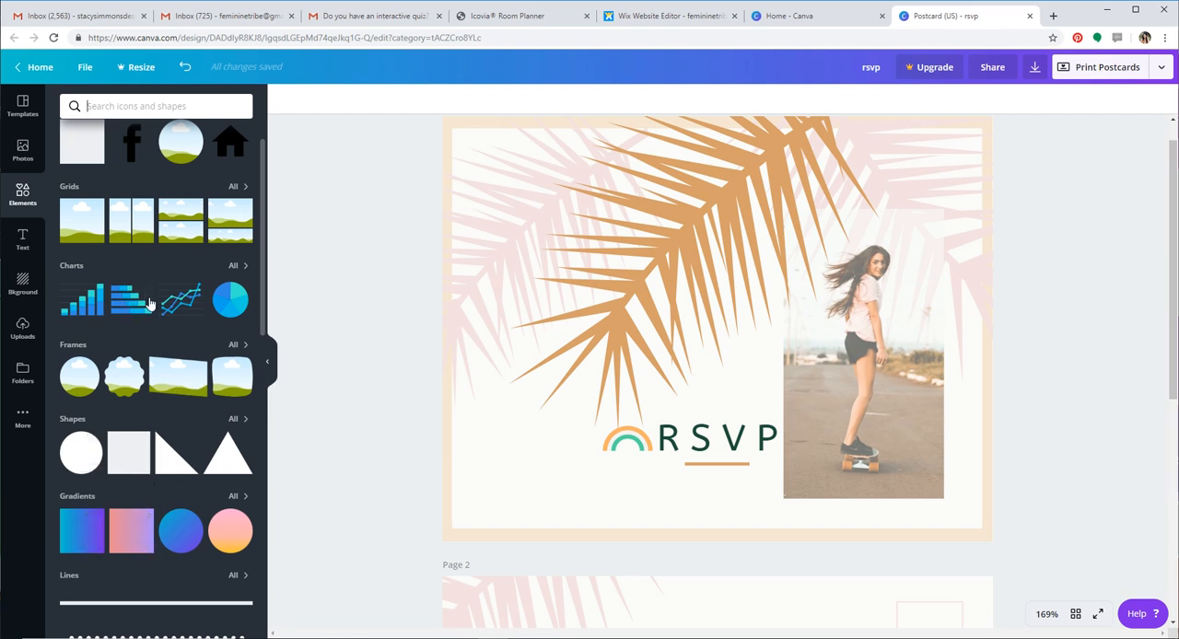
Add the "Cheers to twenty nineteen" text combination to the front page, shrink it and place it in the page's upper-left corner
scroll(106, 295, up, 1)
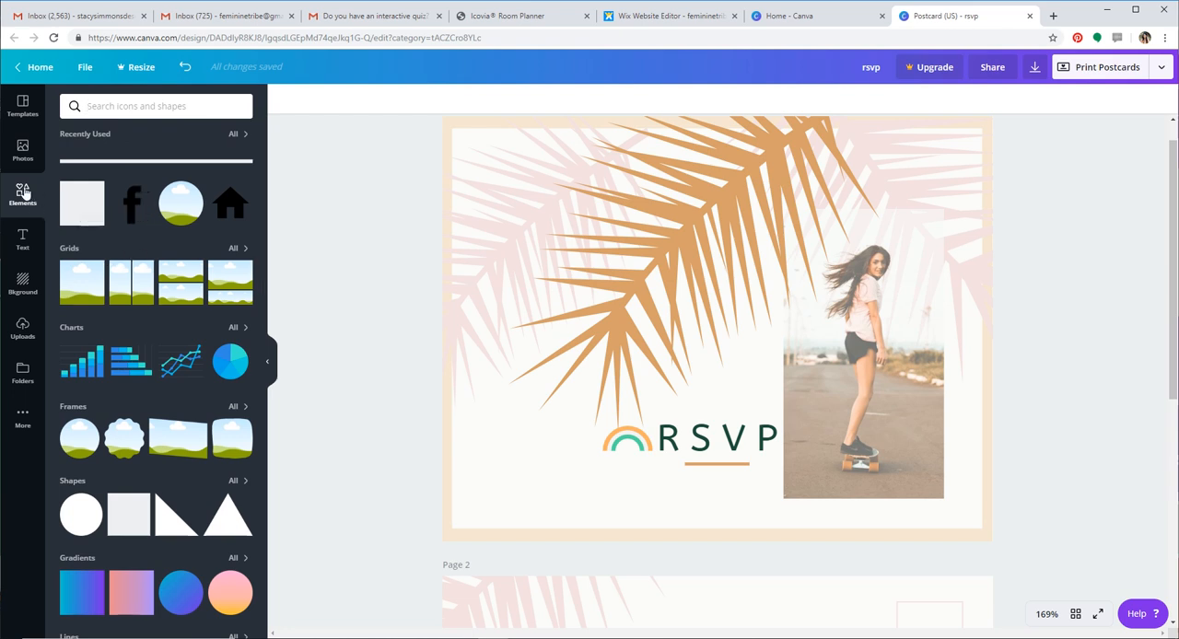
click(23, 239)
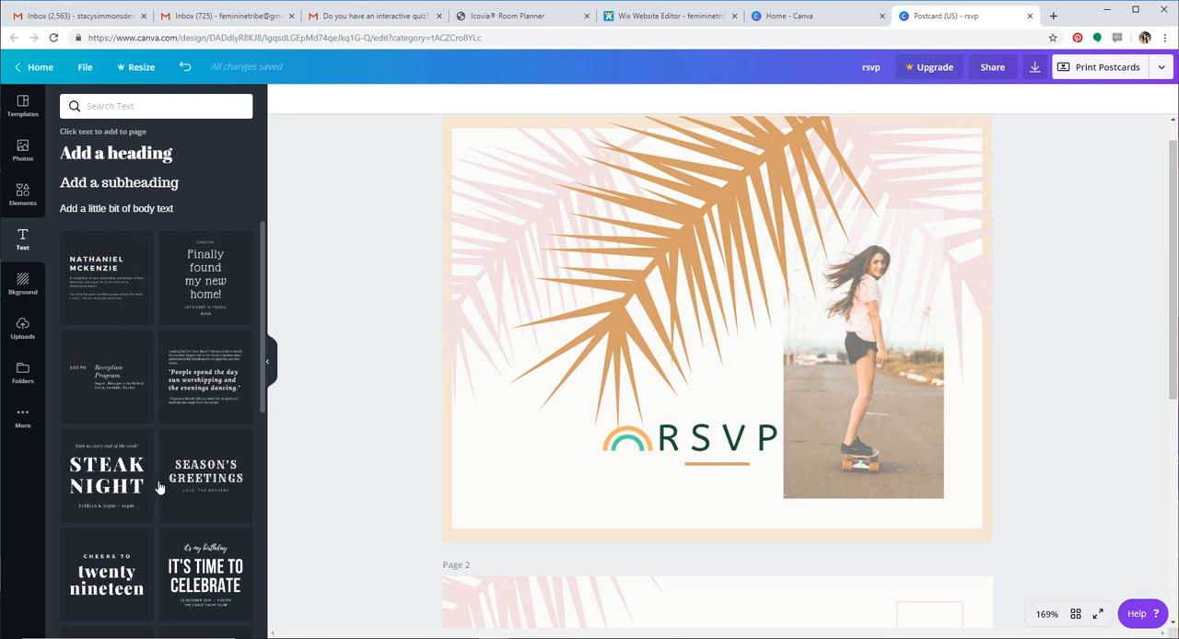
scroll(158, 487, down, 1)
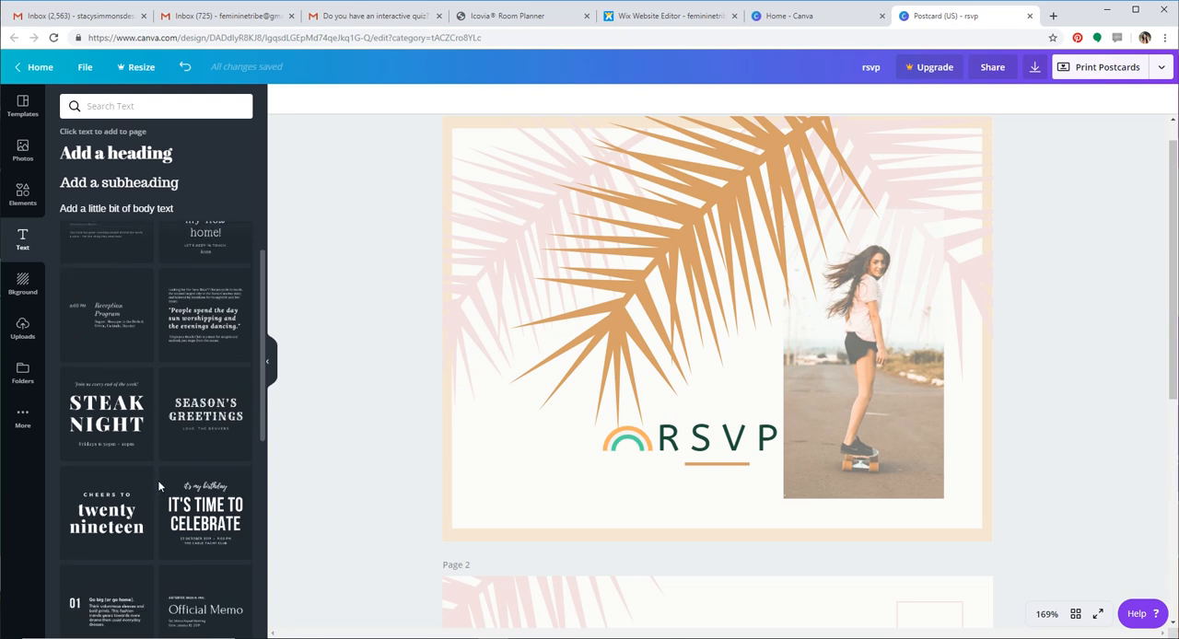
scroll(158, 480, down, 1)
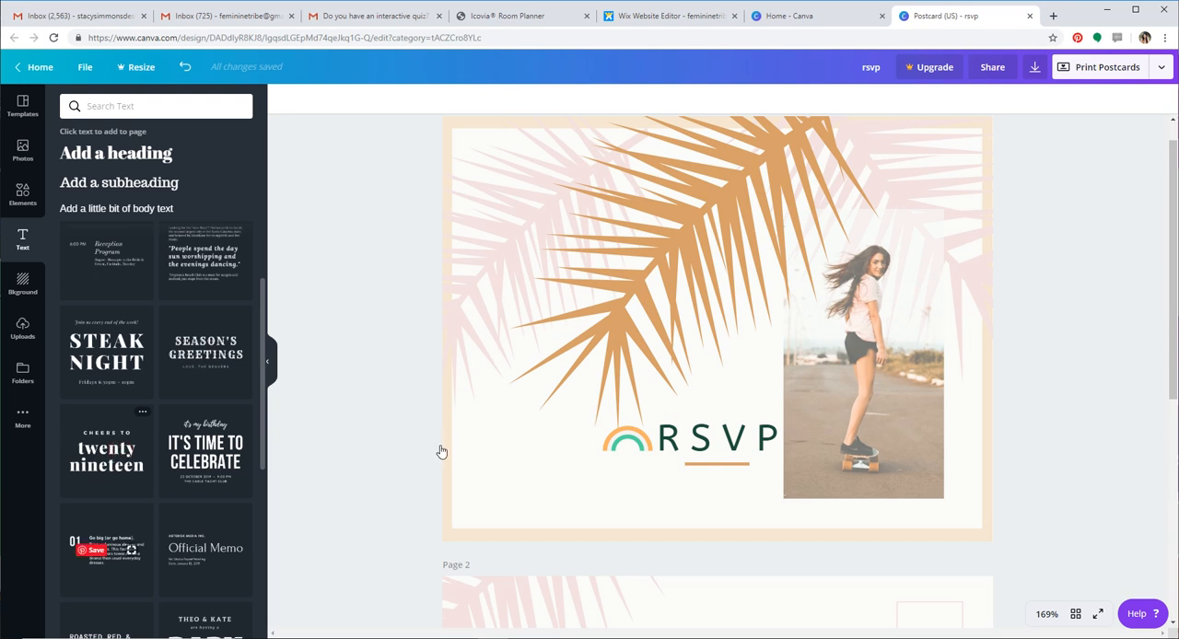
click(109, 446)
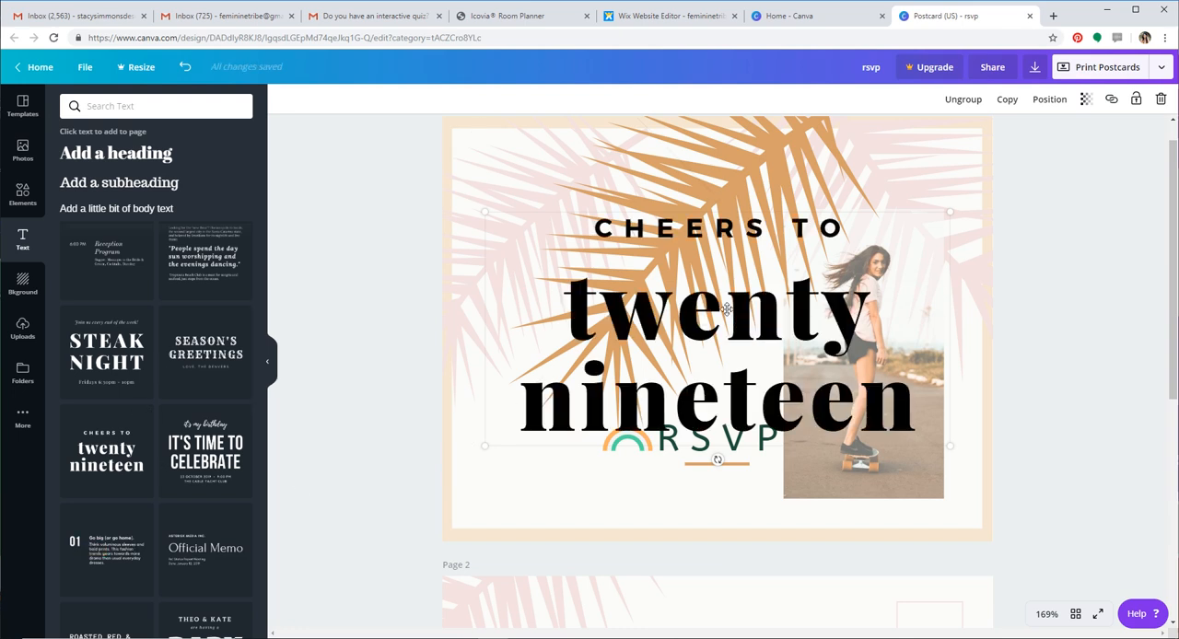
drag(949, 446, 625, 263)
drag(577, 202, 557, 155)
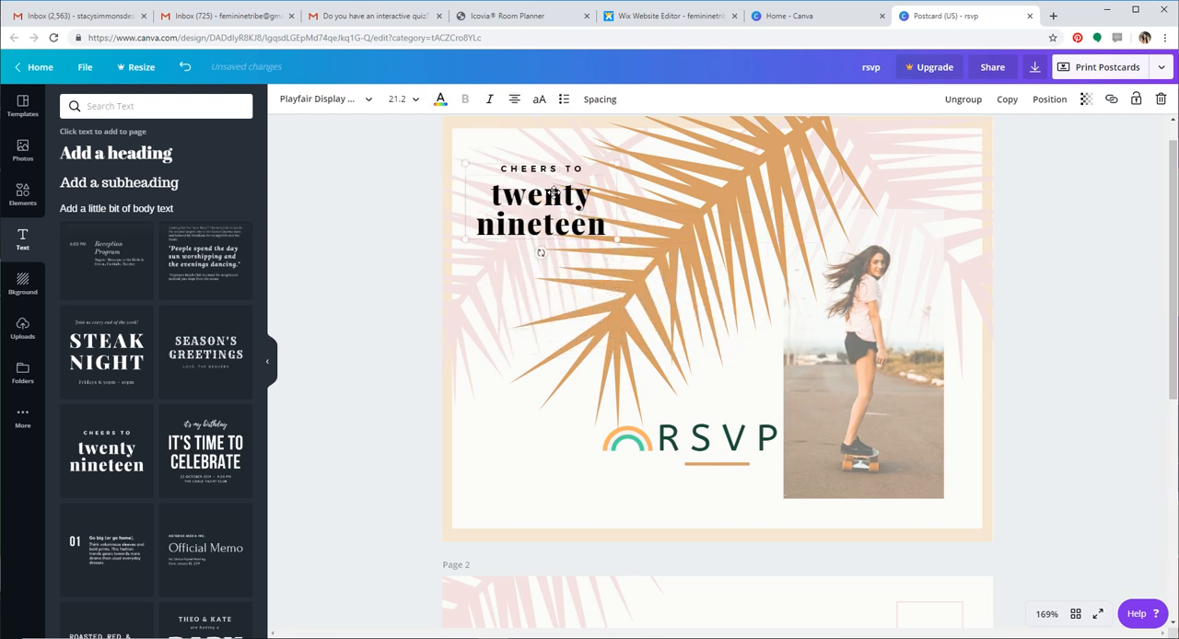
Select the "CHEERS TO" line and the "twenty nineteen" line of the text group in turn for editing
click(547, 168)
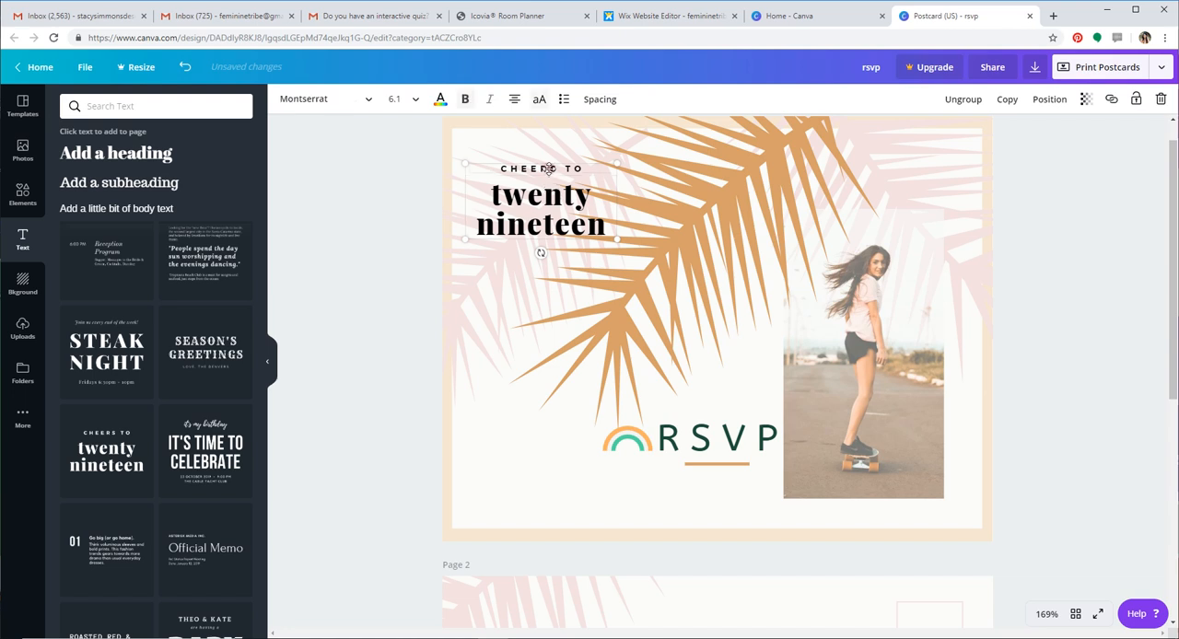
click(547, 169)
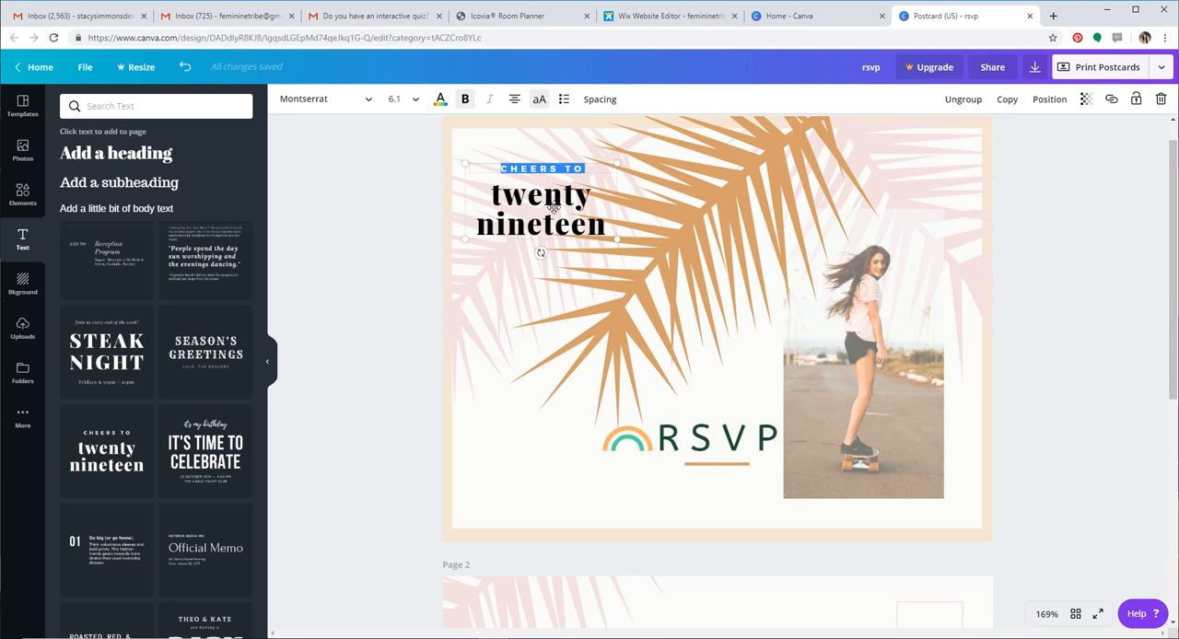
double_click(553, 206)
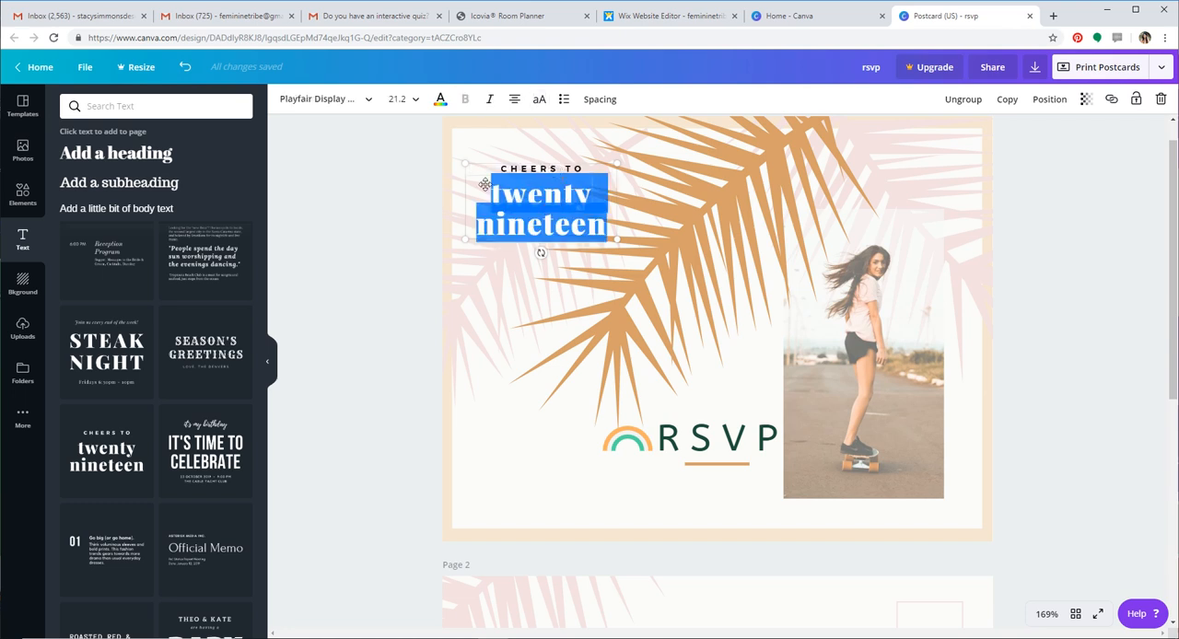
click(385, 256)
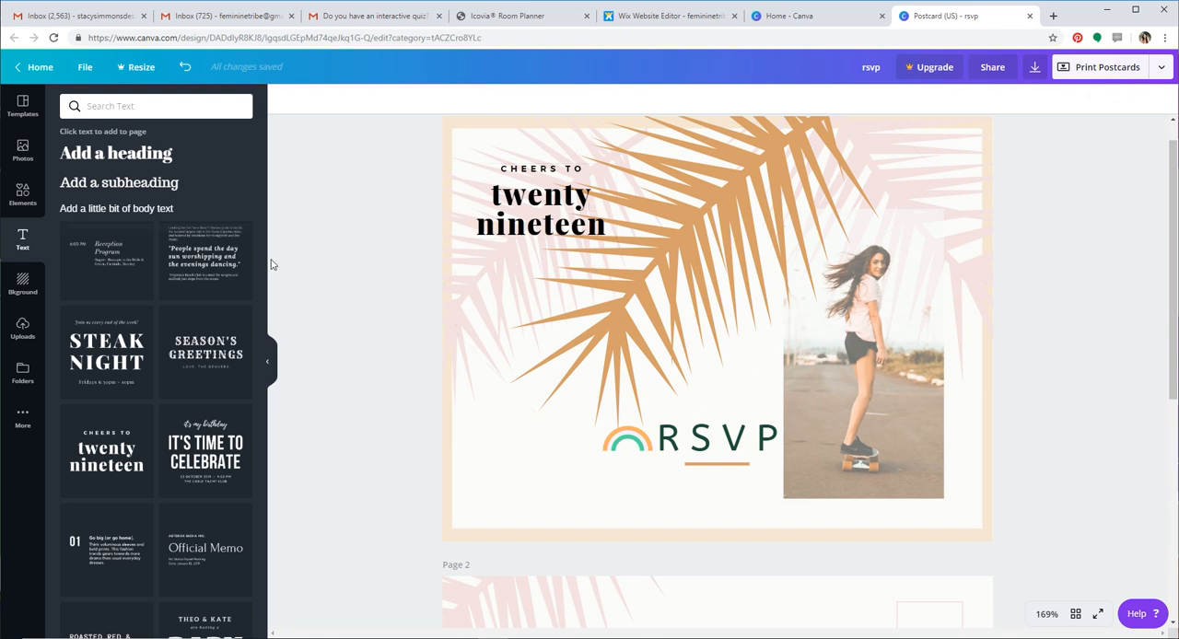
click(572, 197)
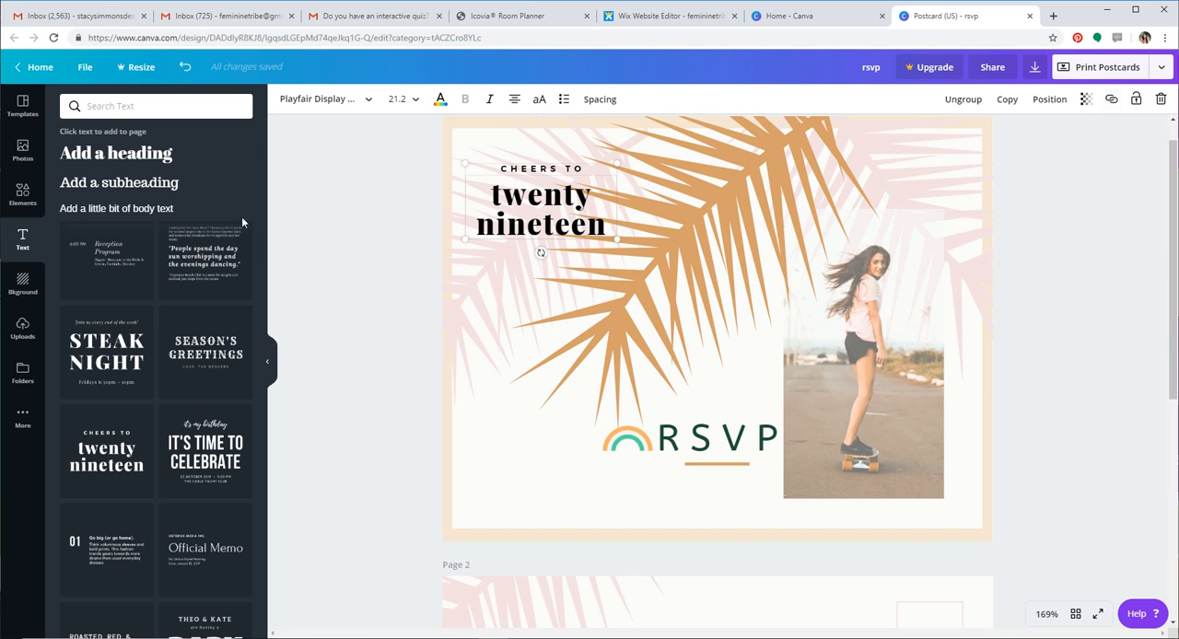
Add a third page after page 2 and set its solid background color to light peach
click(23, 285)
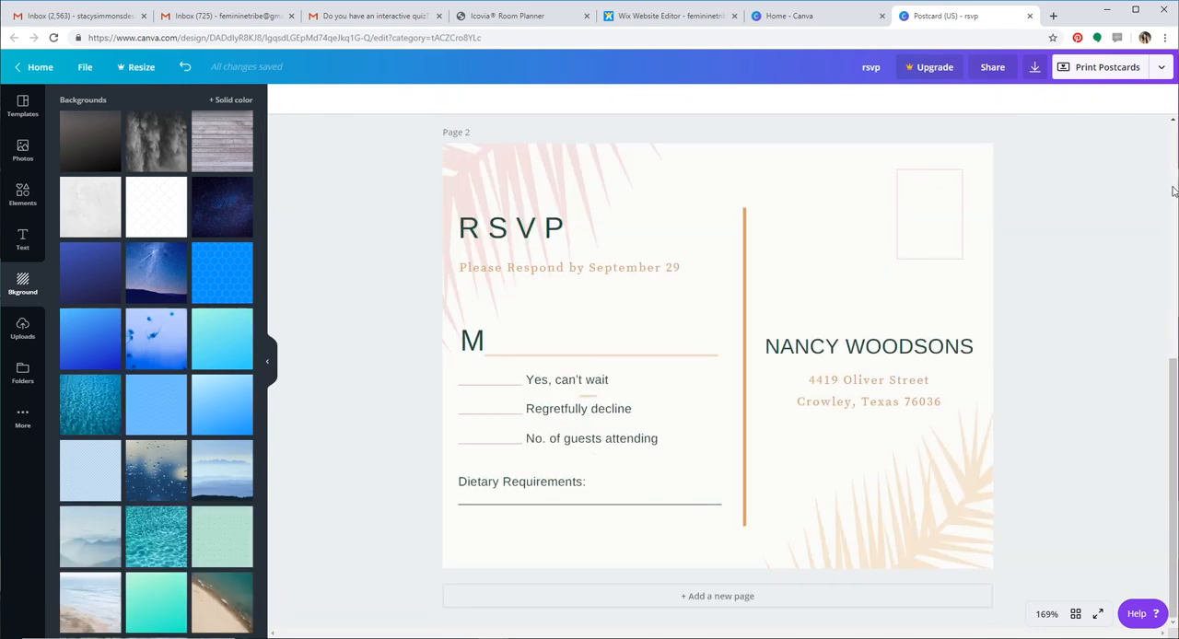
scroll(1074, 313, down, 5)
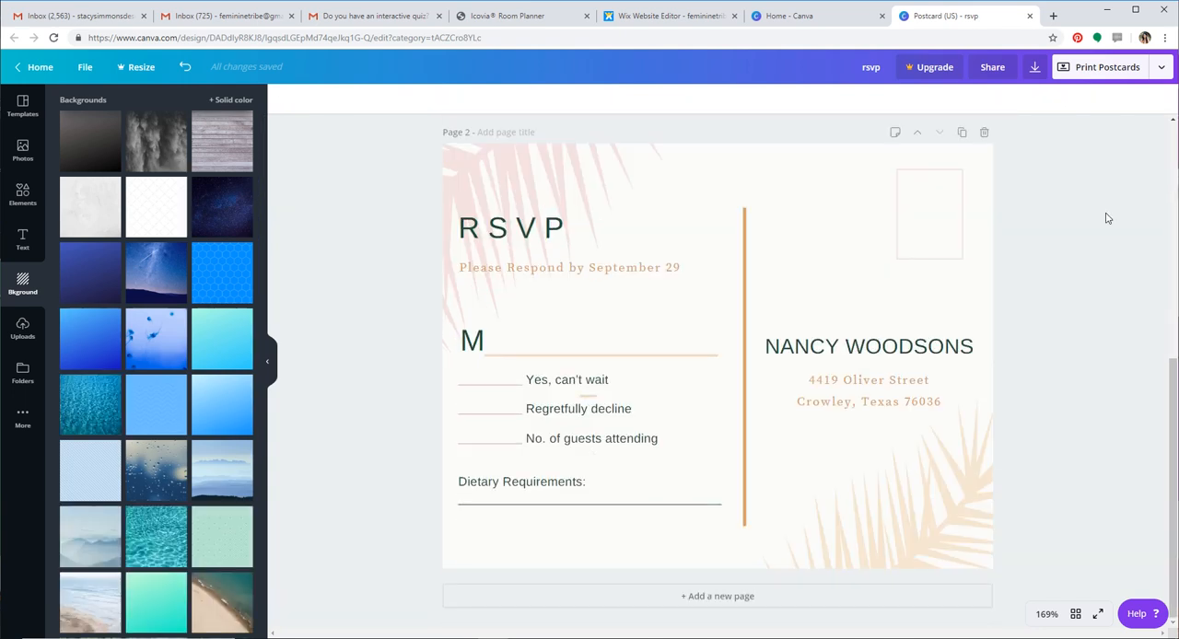
click(739, 602)
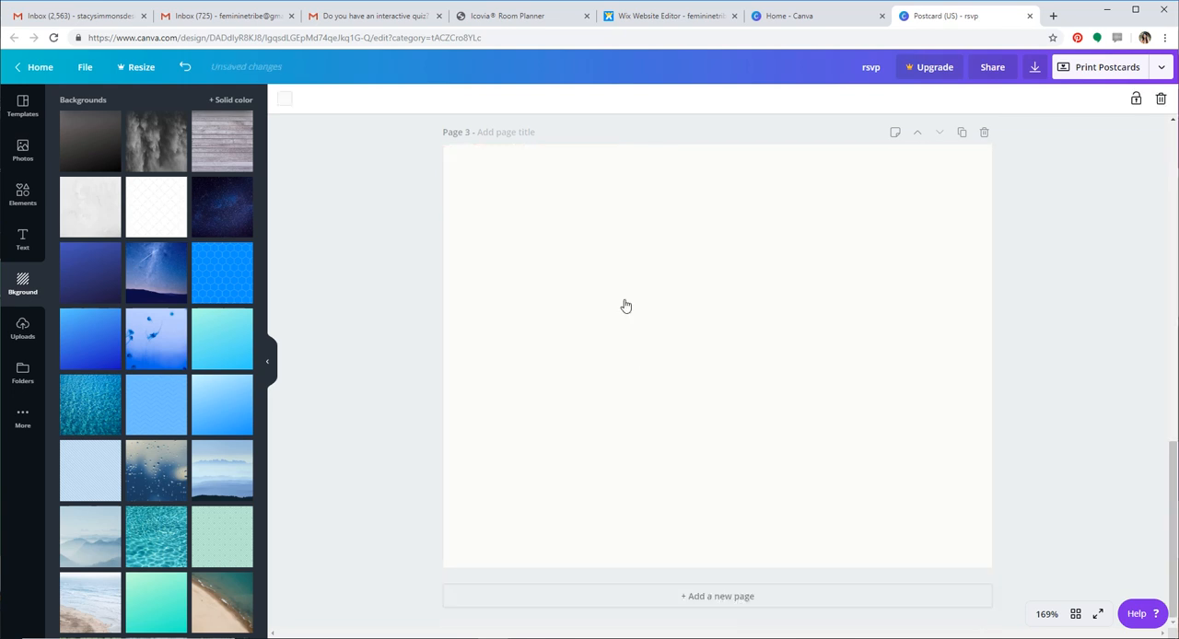
click(624, 299)
click(285, 101)
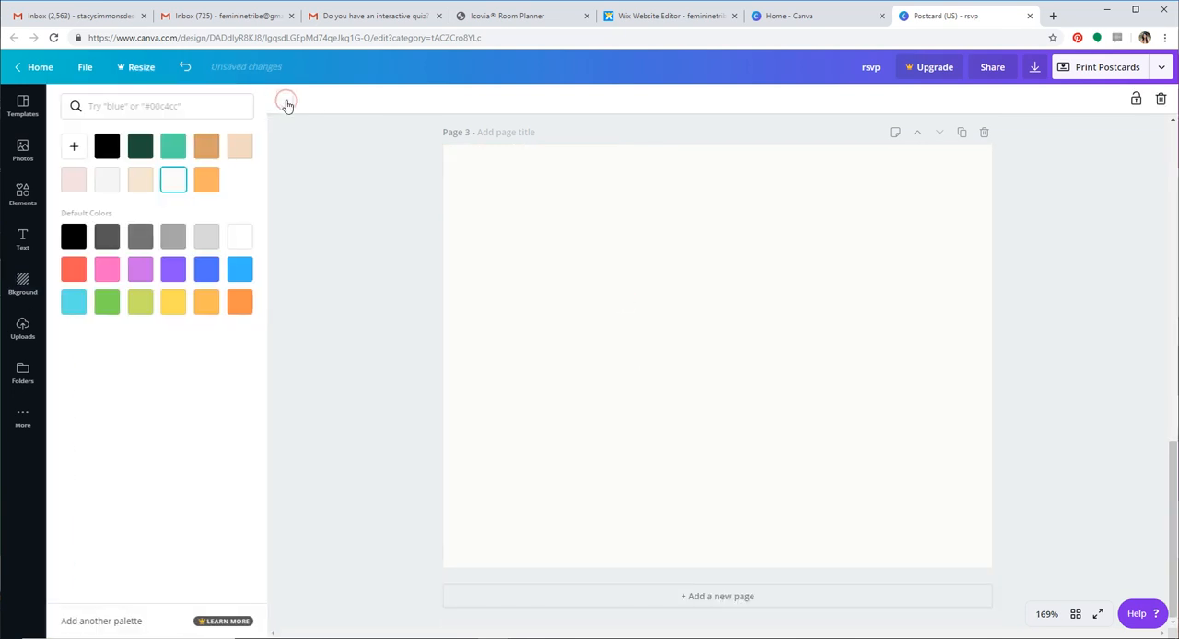
click(234, 157)
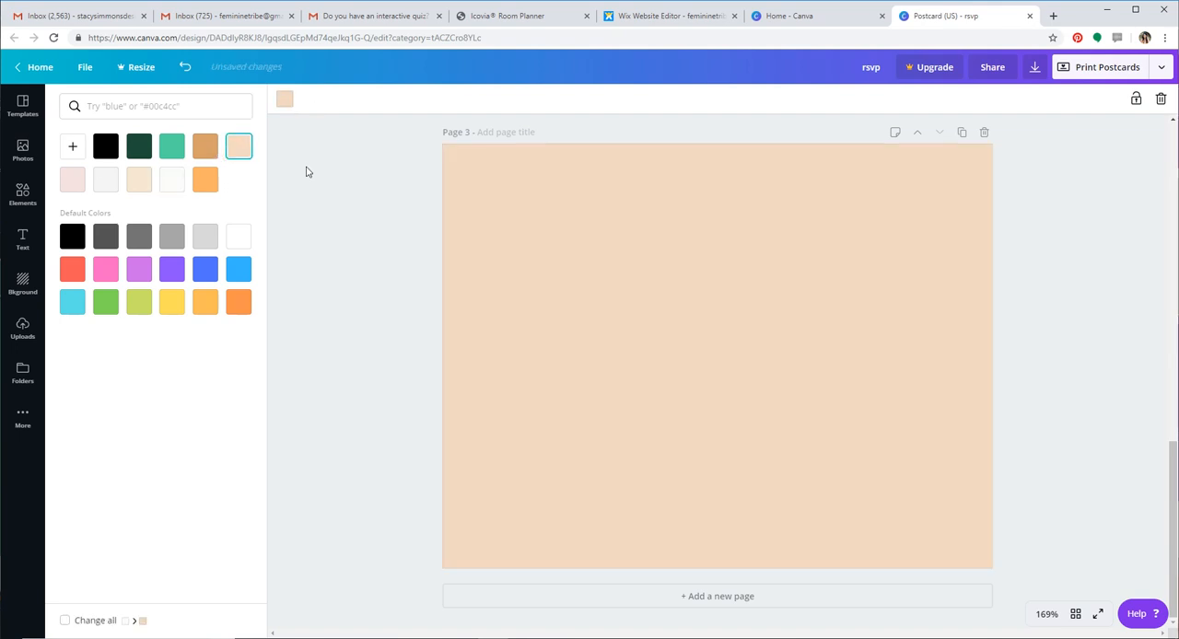
click(305, 170)
Try the gray misty waterfall background on page 3 and replace it with the free dark green fern background
click(155, 142)
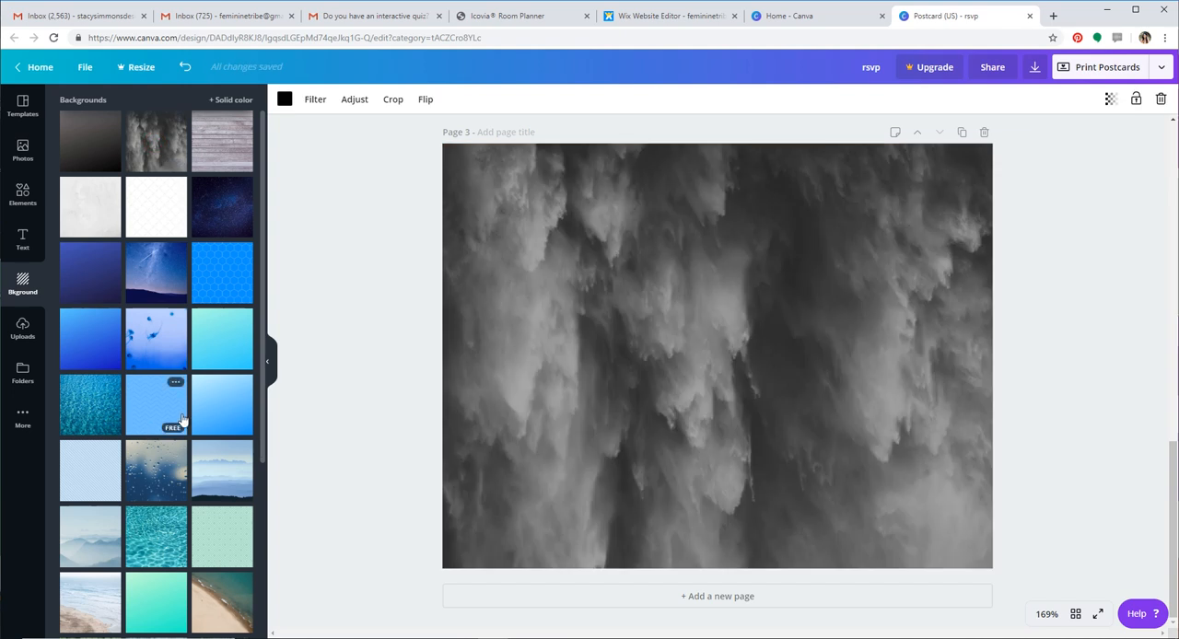
scroll(180, 422, down, 3)
scroll(184, 419, down, 3)
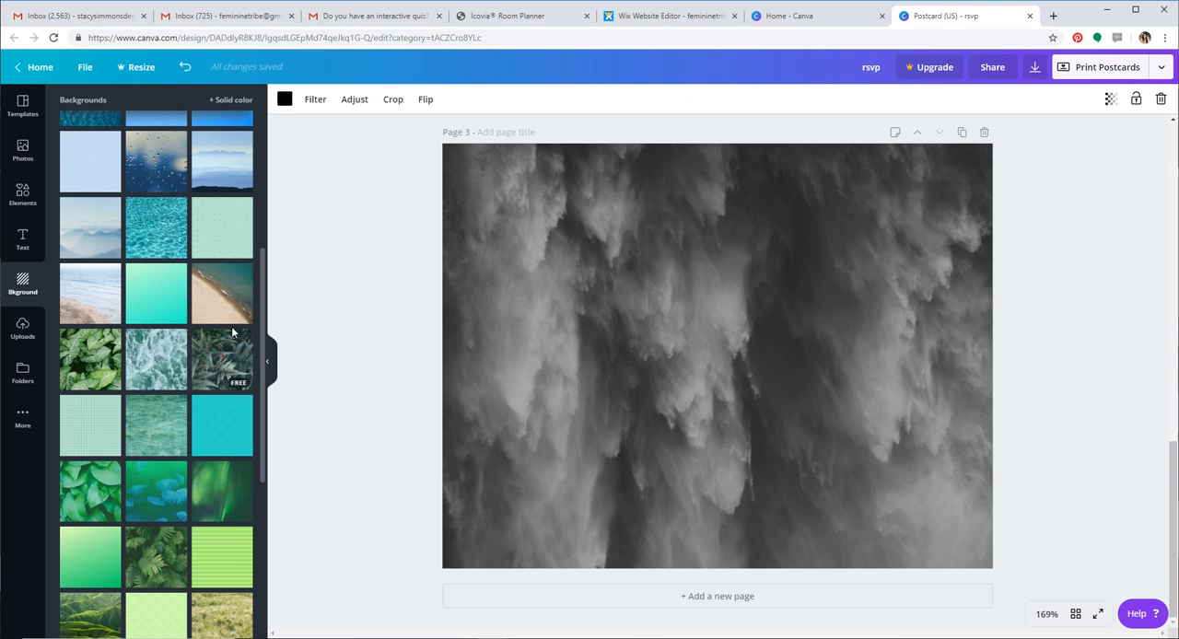
click(221, 371)
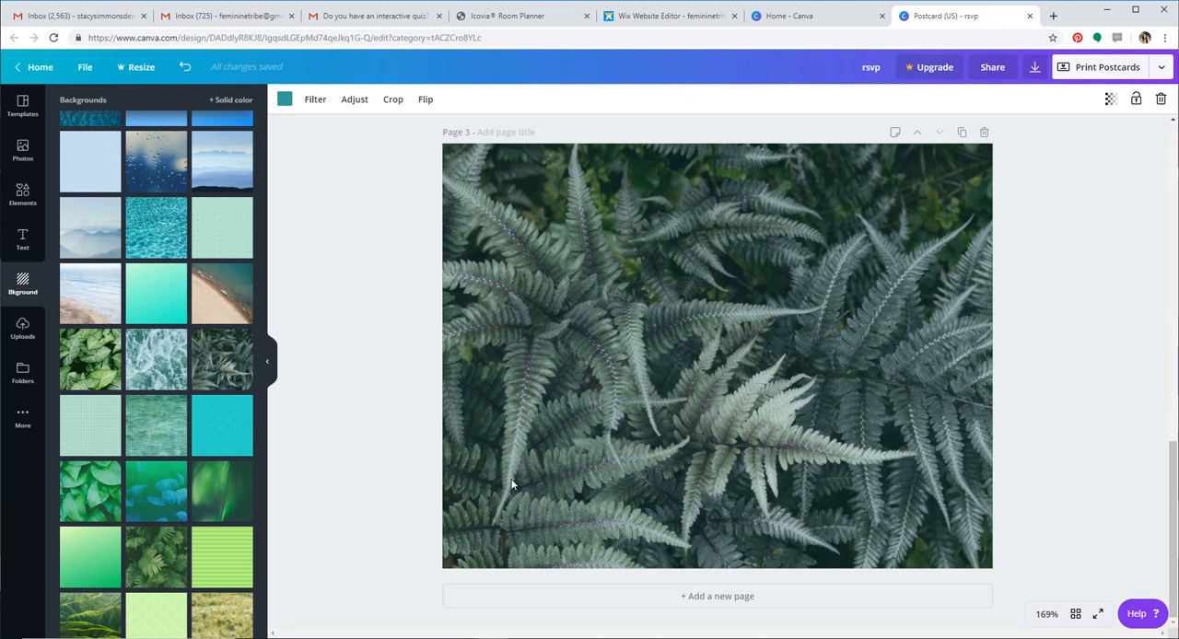
Delete page 3 with the fern background
scroll(558, 494, up, 5)
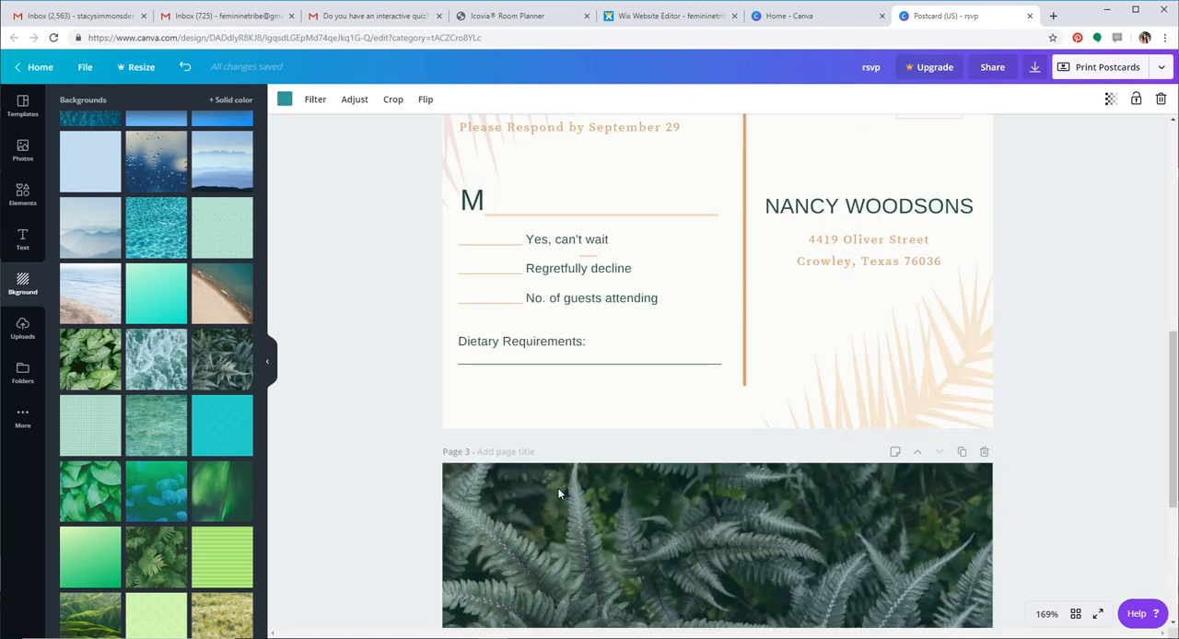
scroll(1068, 457, down, 2)
click(982, 379)
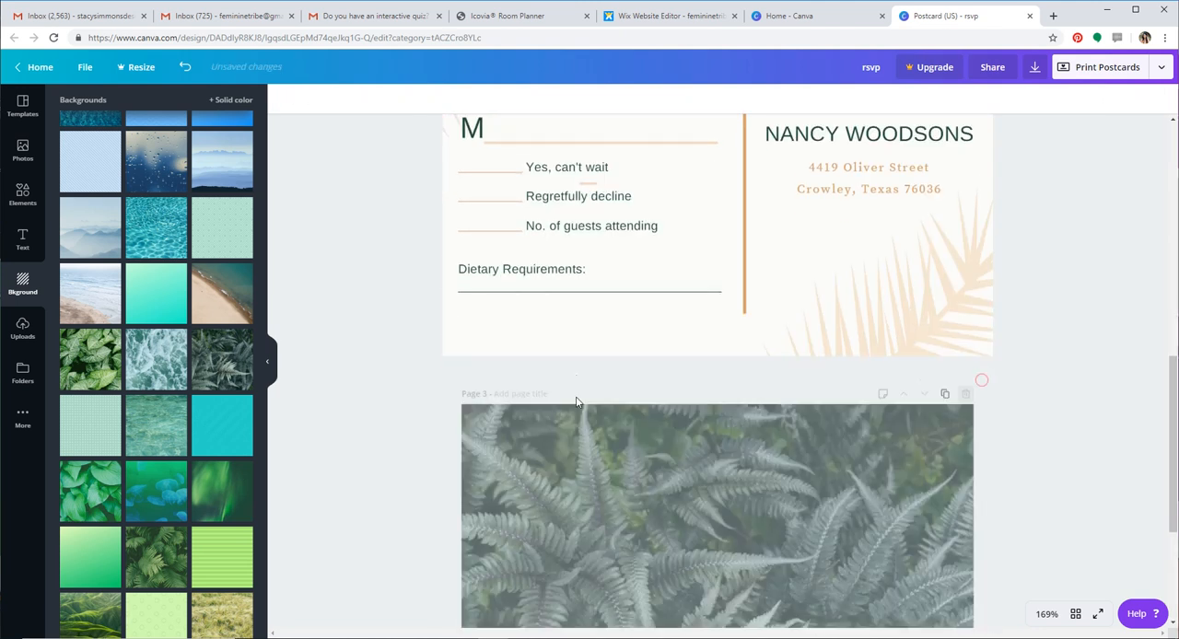
Add the uploaded orange Feminine Tribe logo to the front page, shrink it and place it to the lower left of the rainbow
scroll(579, 430, up, 6)
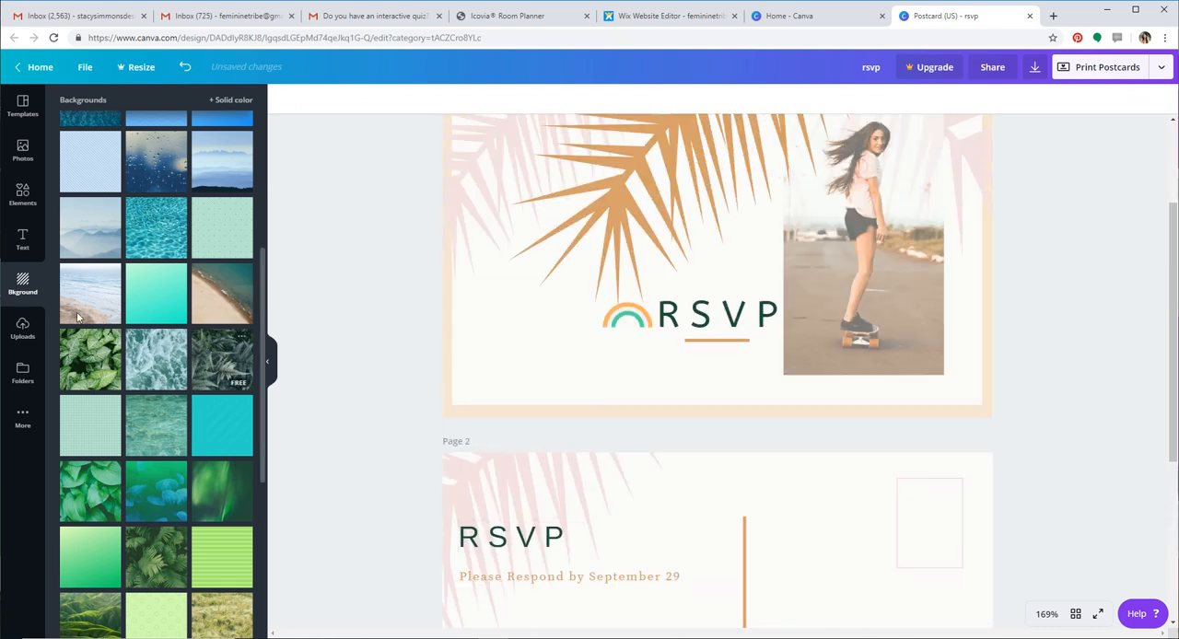
click(23, 337)
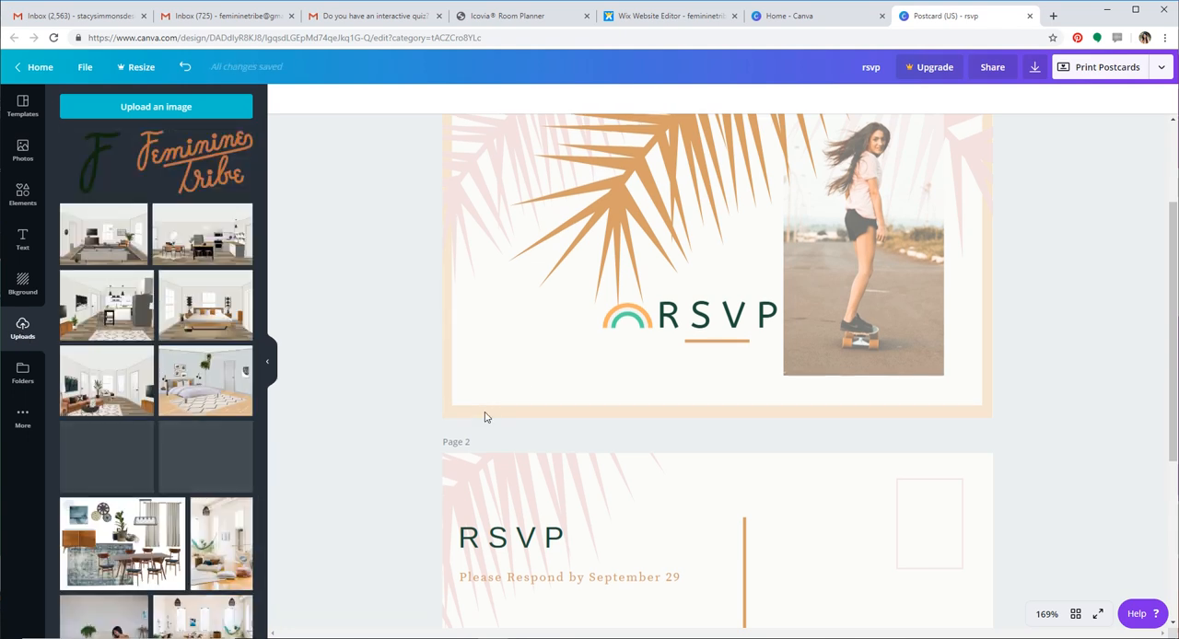
scroll(382, 339, up, 3)
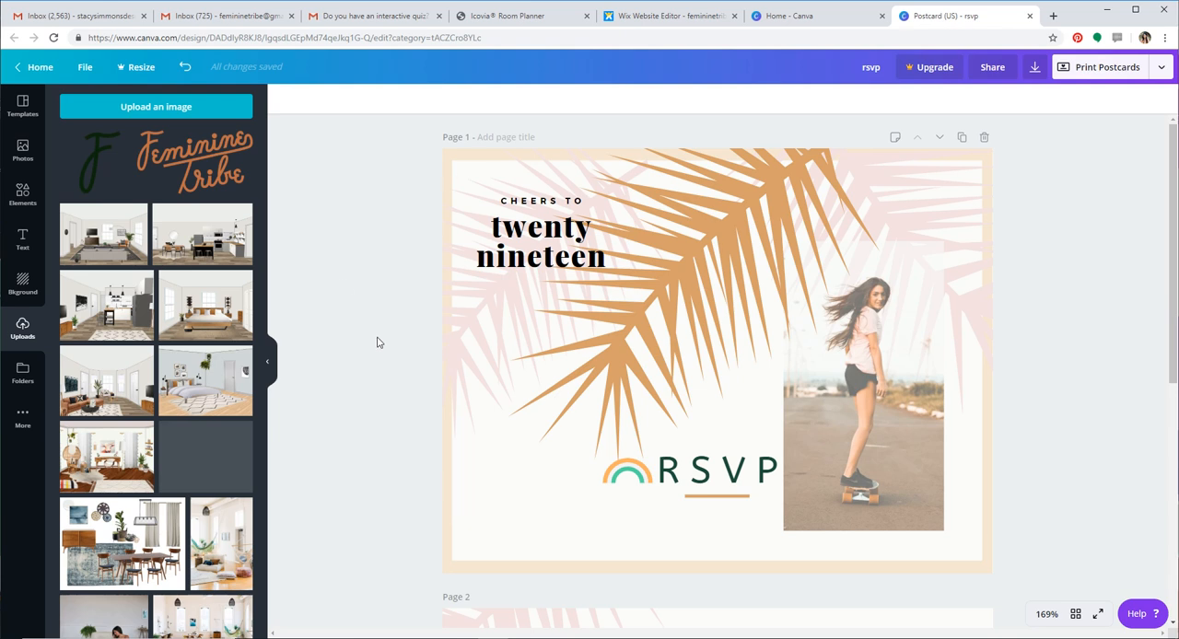
click(213, 161)
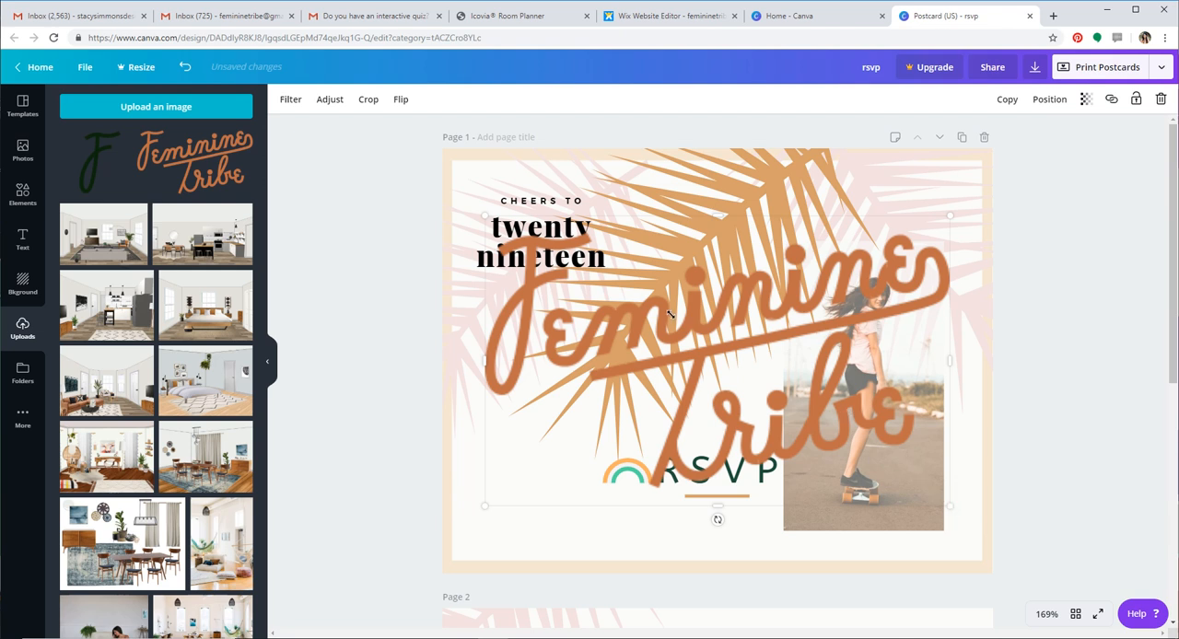
drag(671, 314, 592, 254)
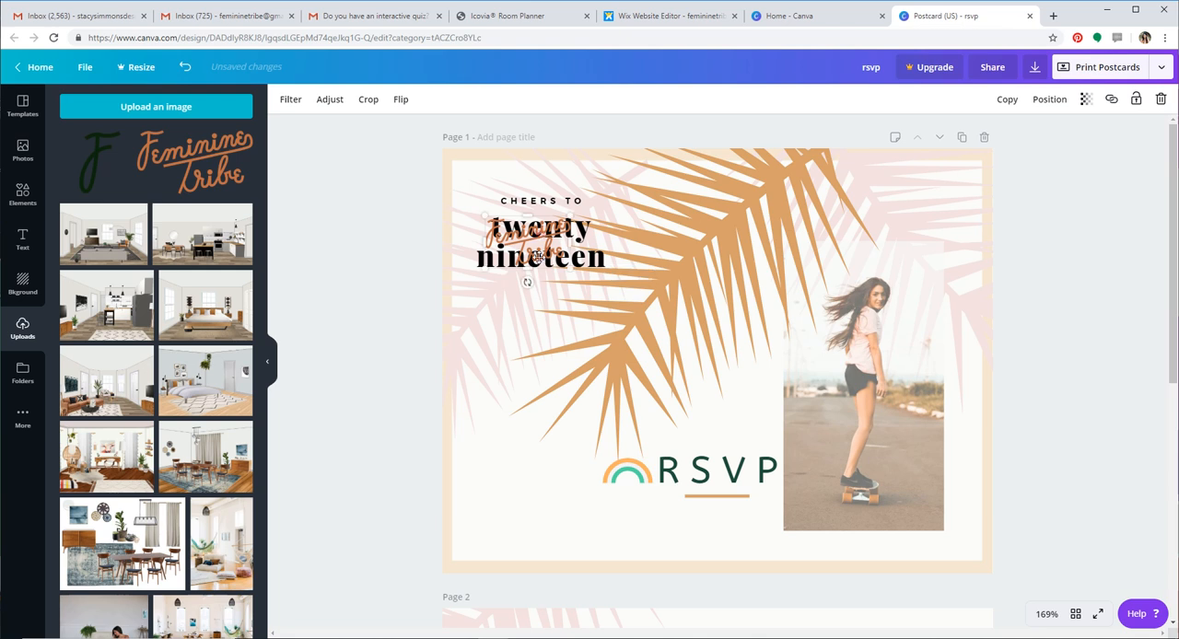
drag(549, 494, 550, 493)
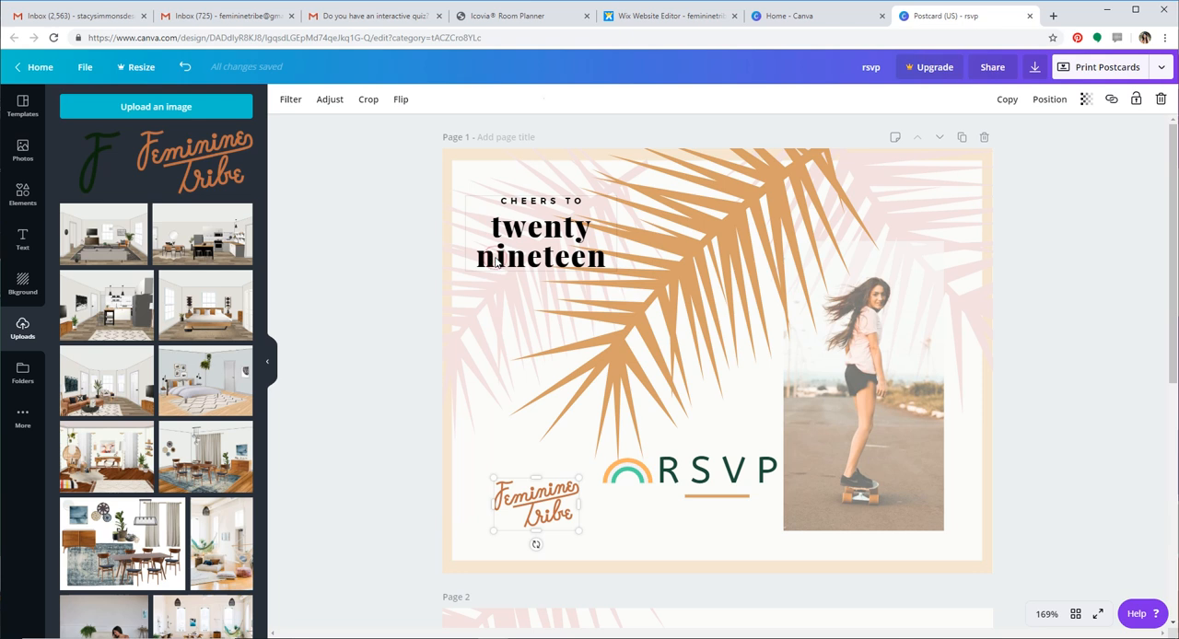
Delete the whole "Cheers to twenty nineteen" text group from the front page
click(497, 262)
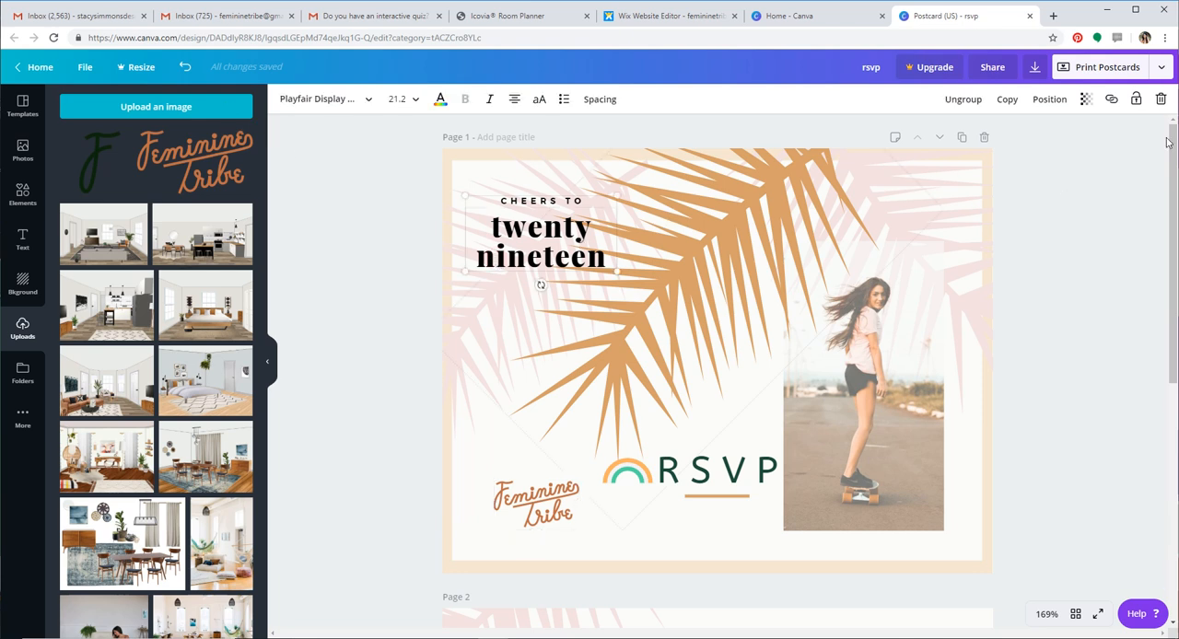
click(1162, 101)
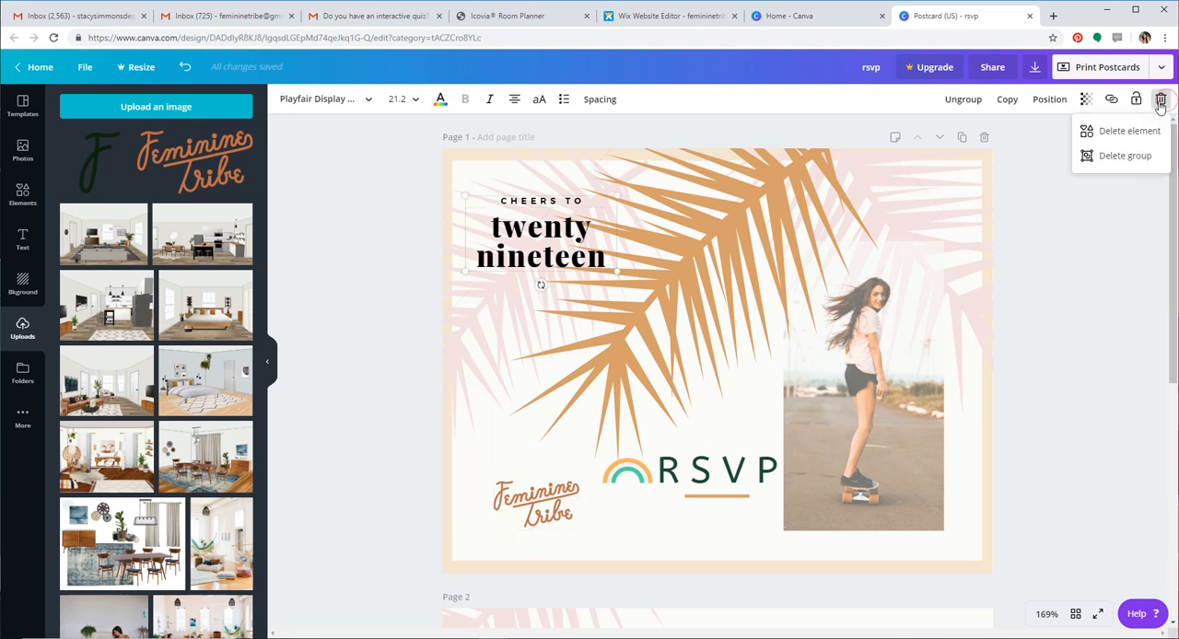
click(1110, 164)
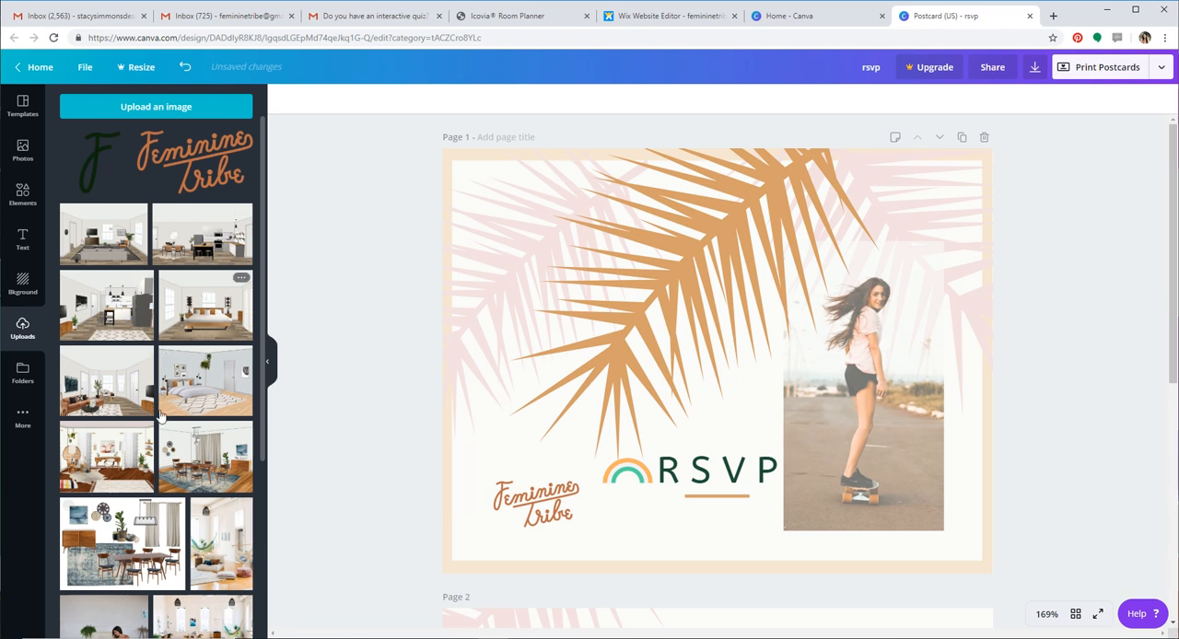
Browse the uploaded images, the photo and design folders, and the additional apps available for the design
scroll(160, 418, down, 5)
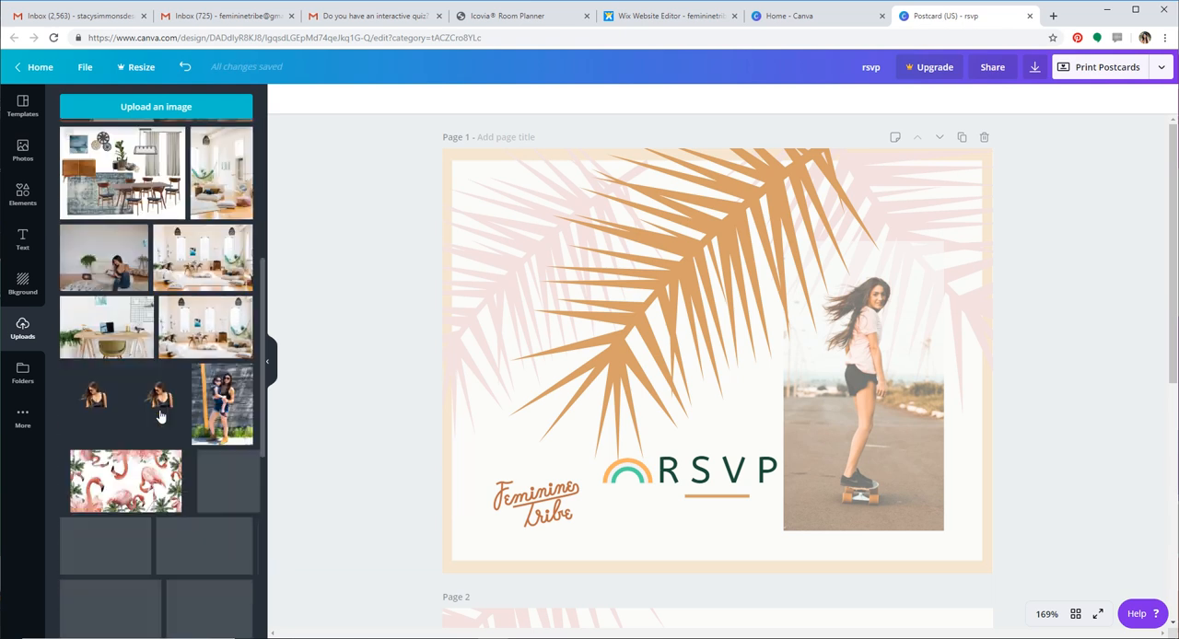
scroll(161, 418, down, 4)
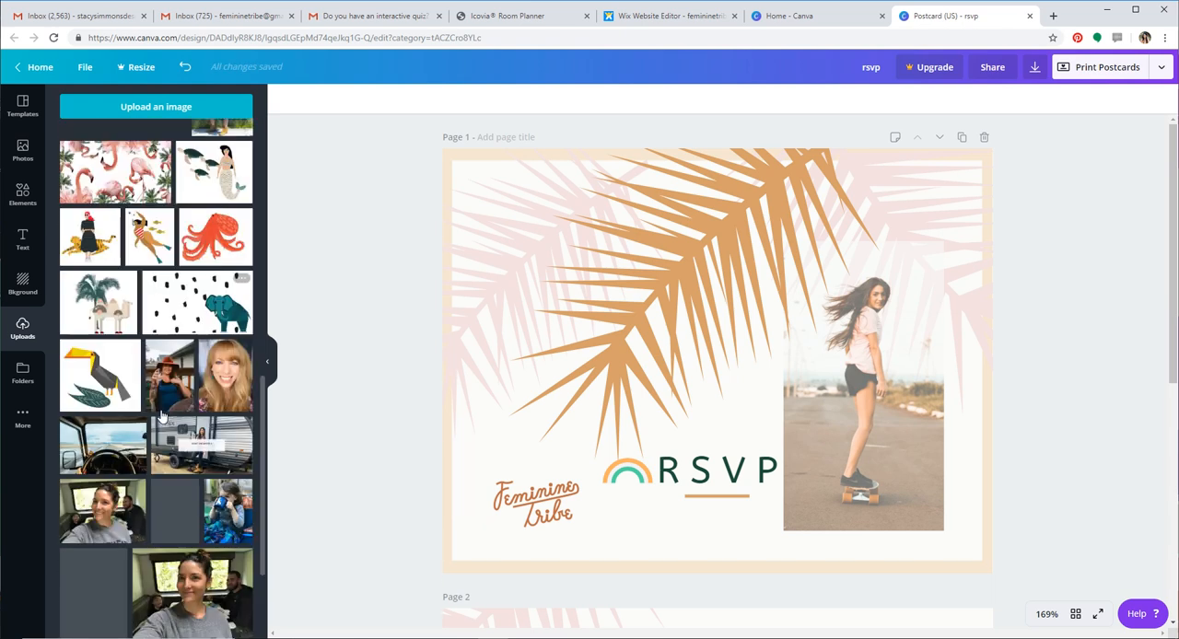
scroll(160, 417, up, 10)
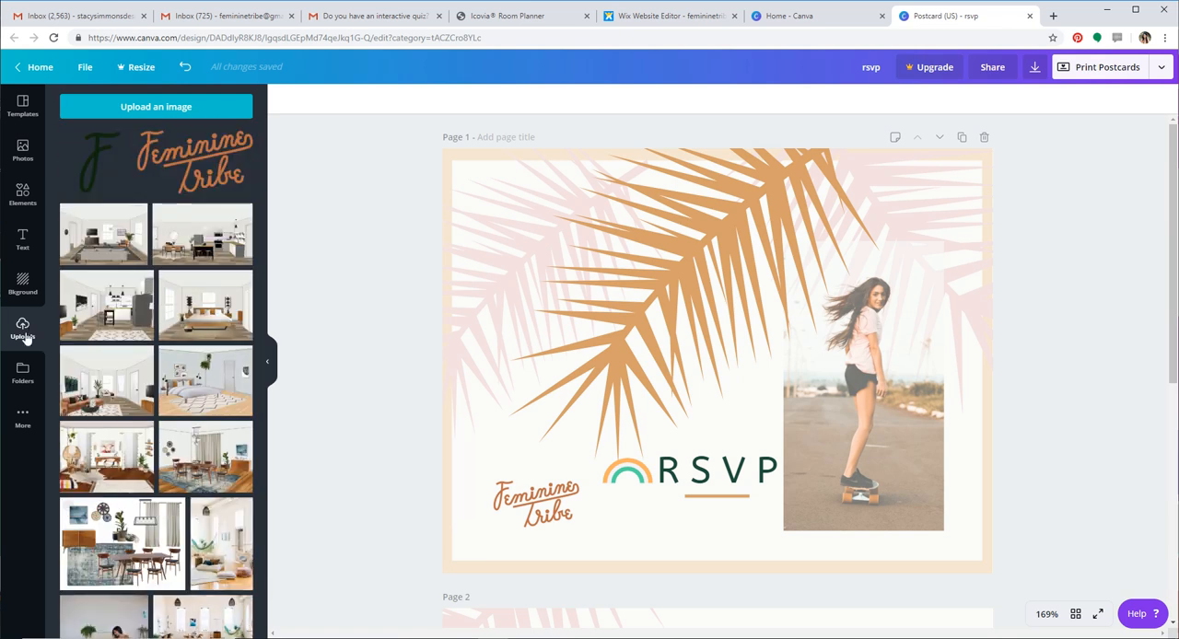
click(20, 380)
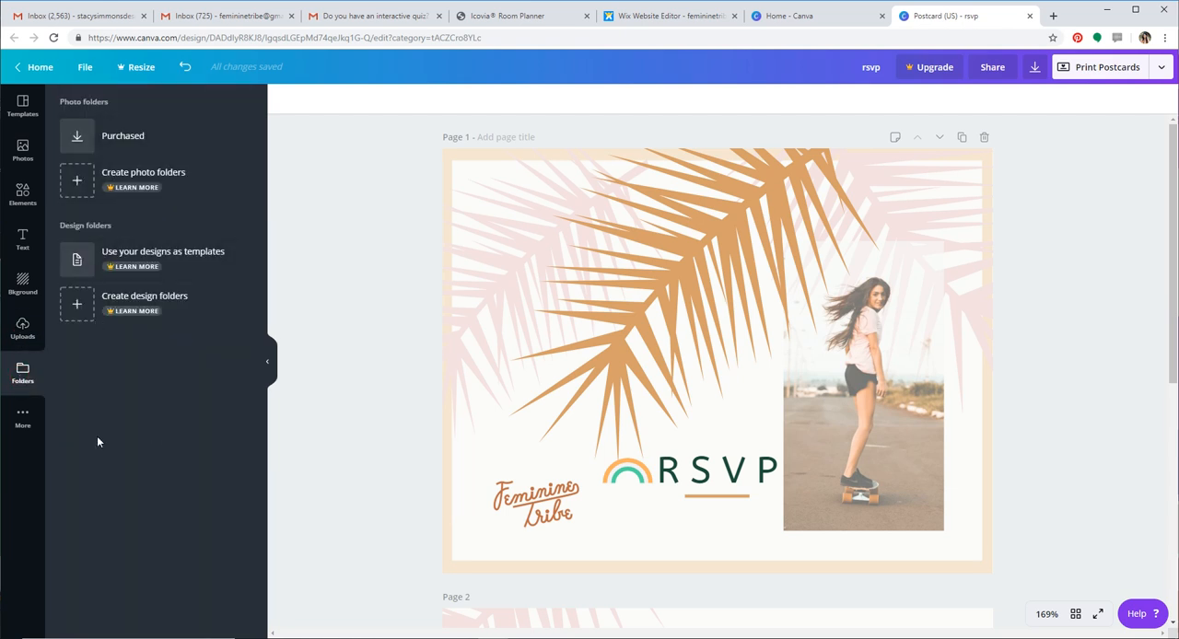
click(24, 419)
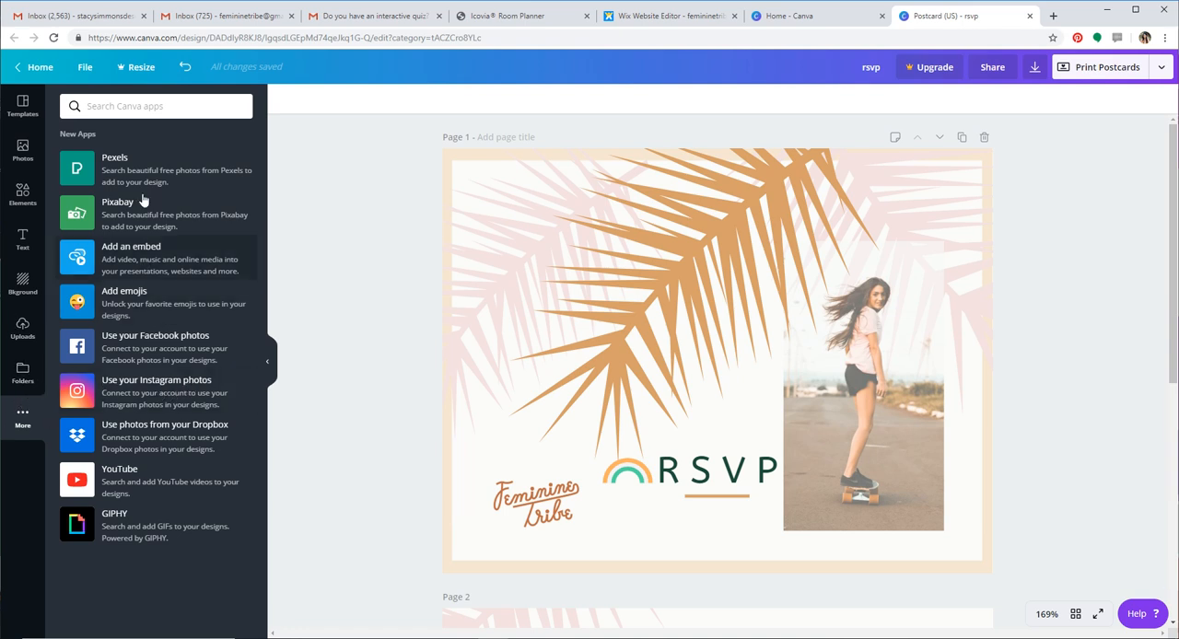
Return to the uploaded images, open the postcard's download options and set the file type first to PNG, finally to JPG
click(24, 329)
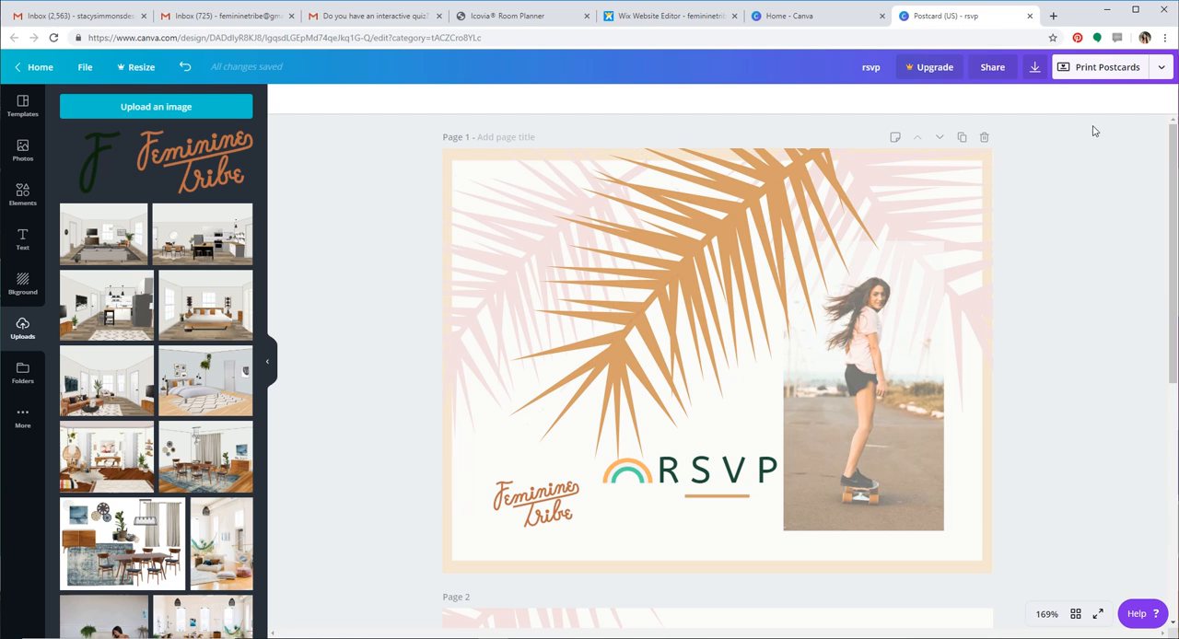
click(1163, 73)
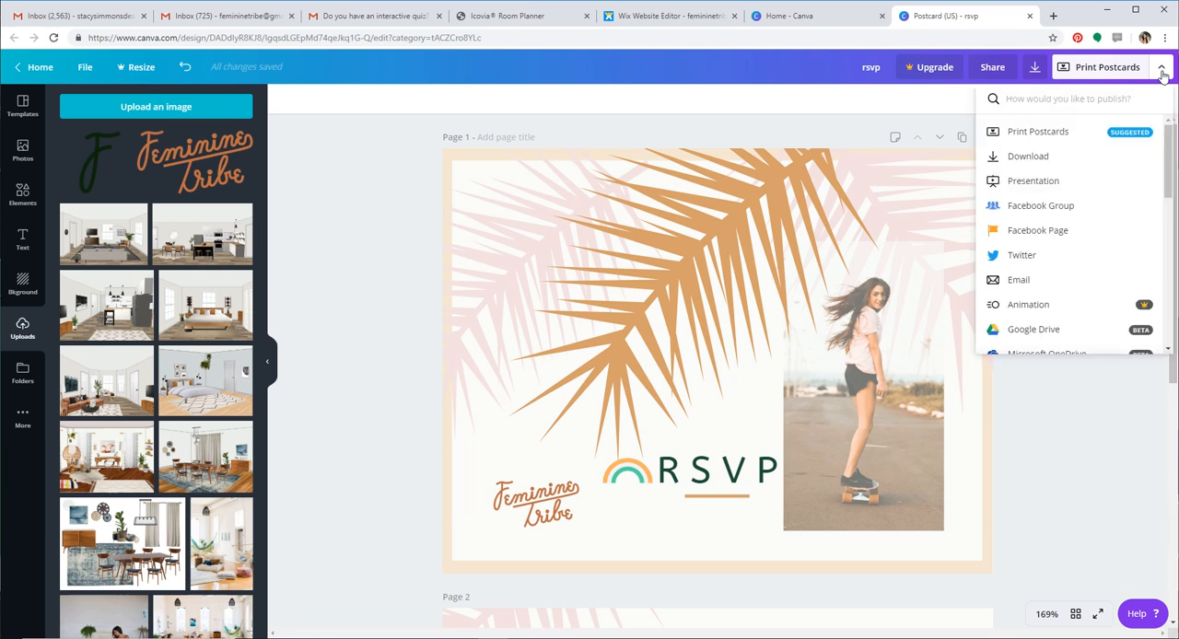
click(1028, 156)
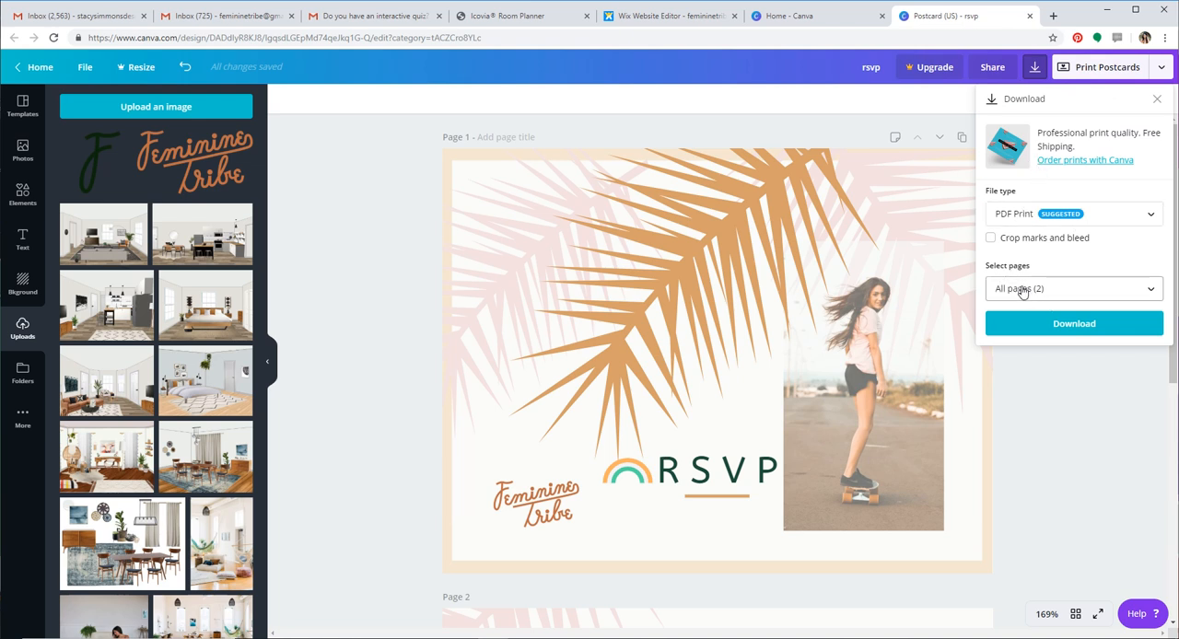
click(1152, 217)
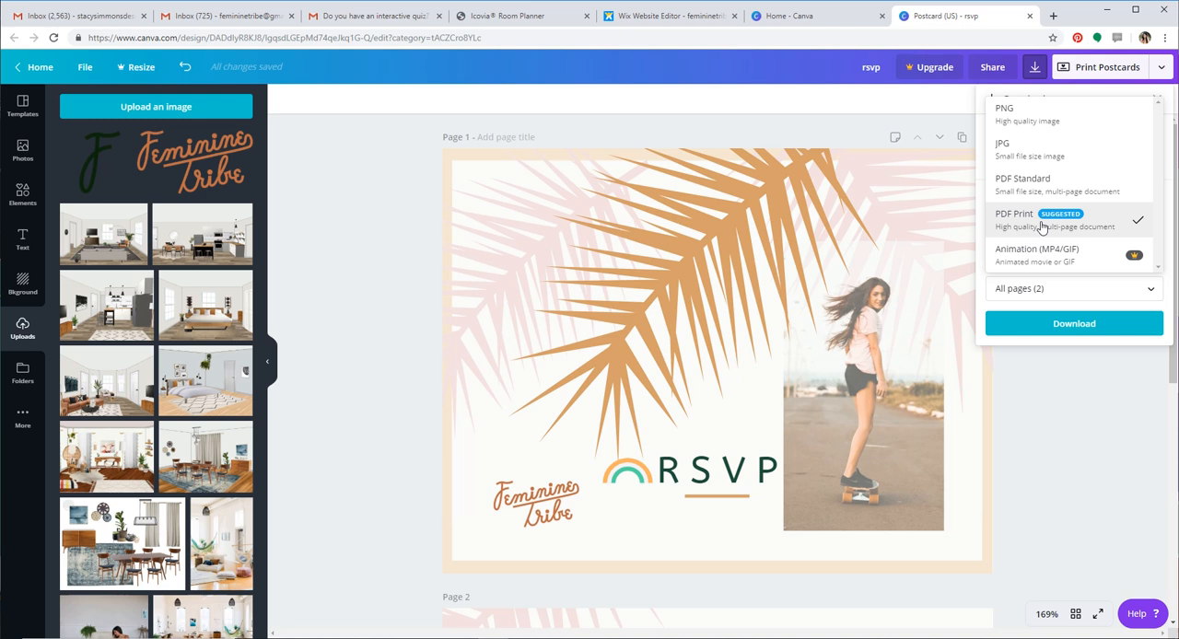
click(1044, 116)
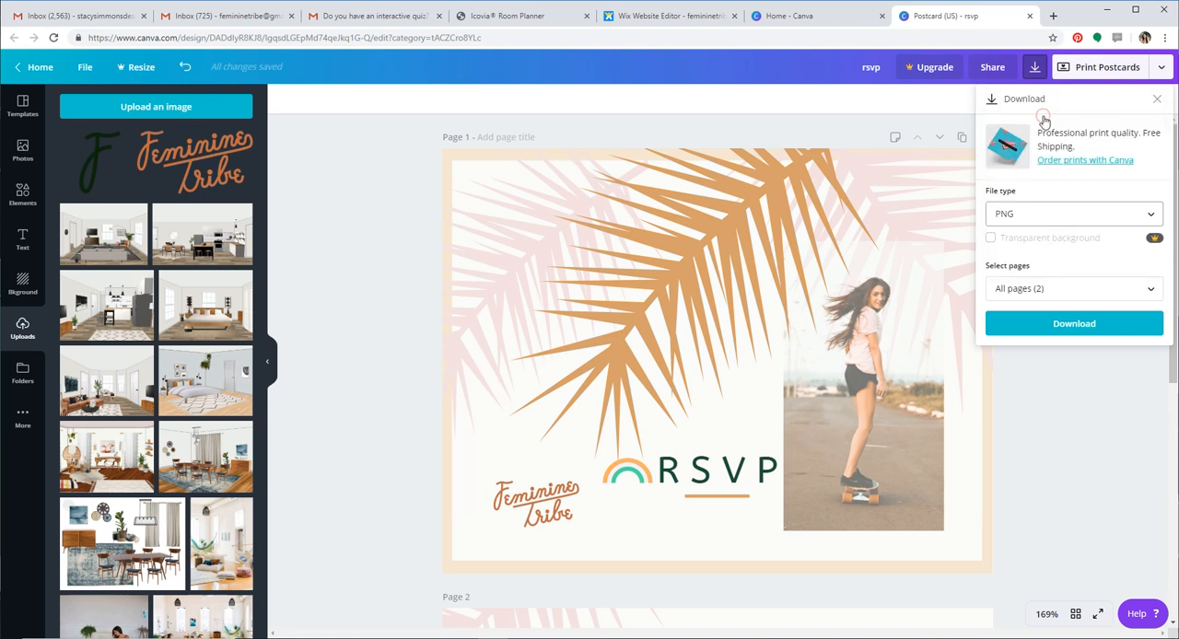
click(1035, 220)
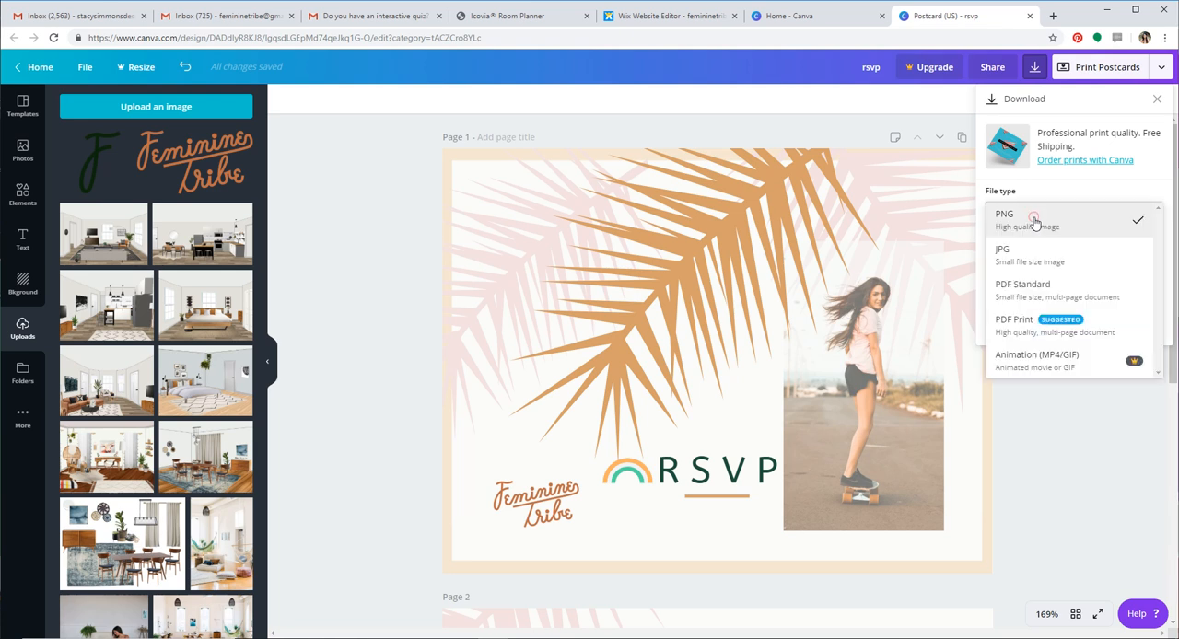
click(1034, 262)
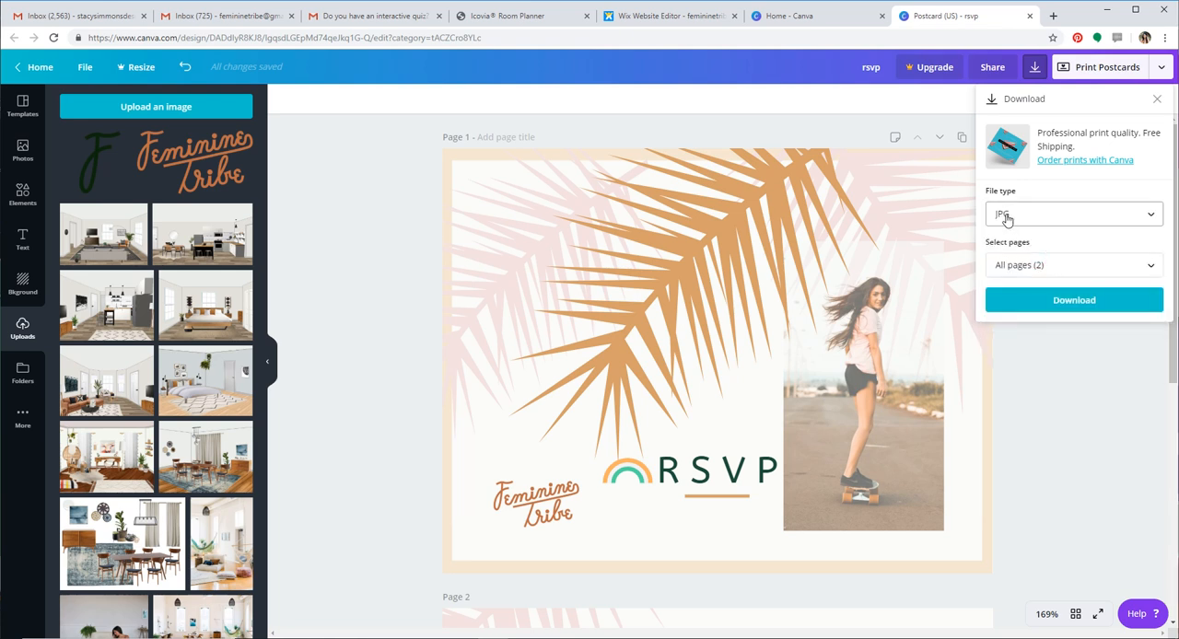
Limit the download to page 1 only and download it as a JPG
click(1043, 266)
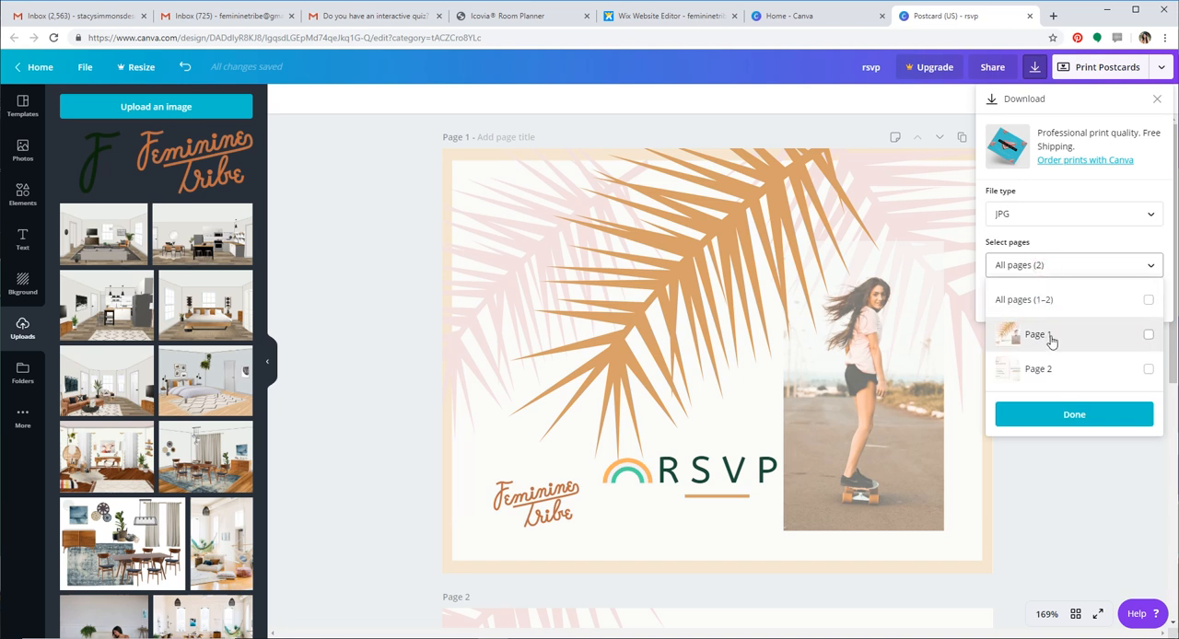
click(1149, 337)
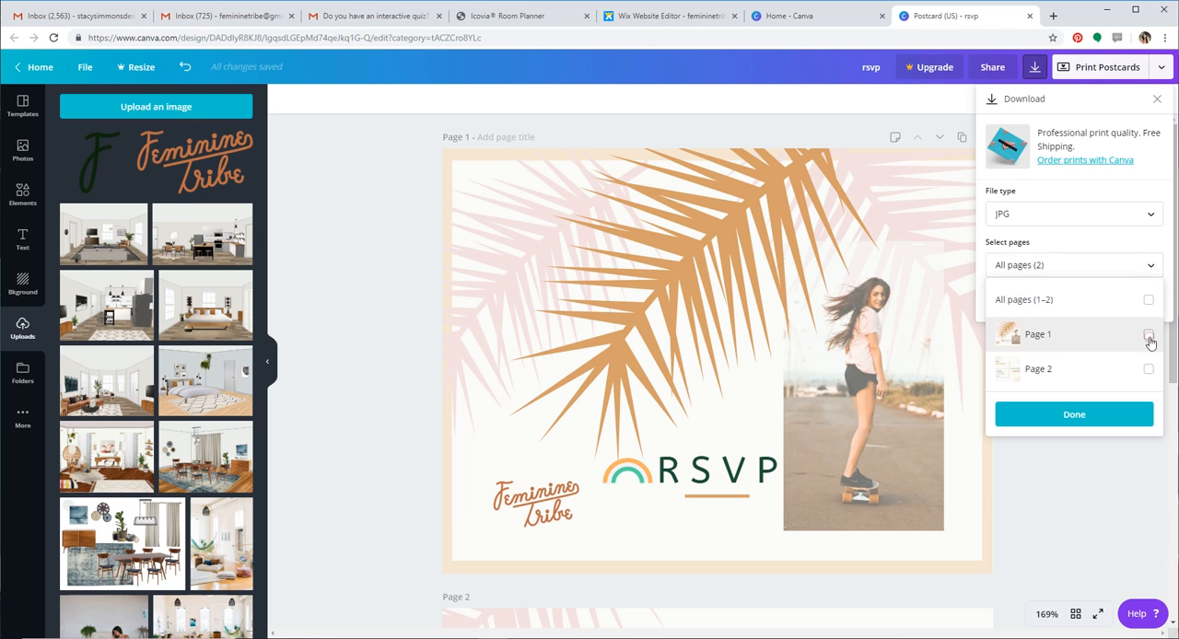
click(1076, 415)
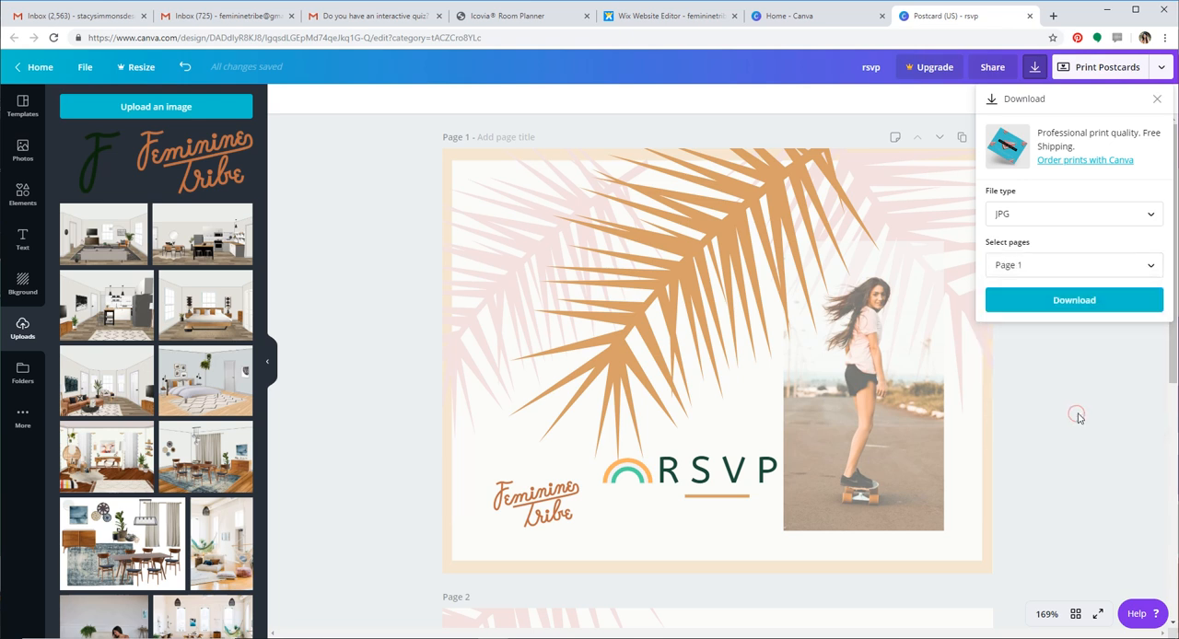
click(1074, 302)
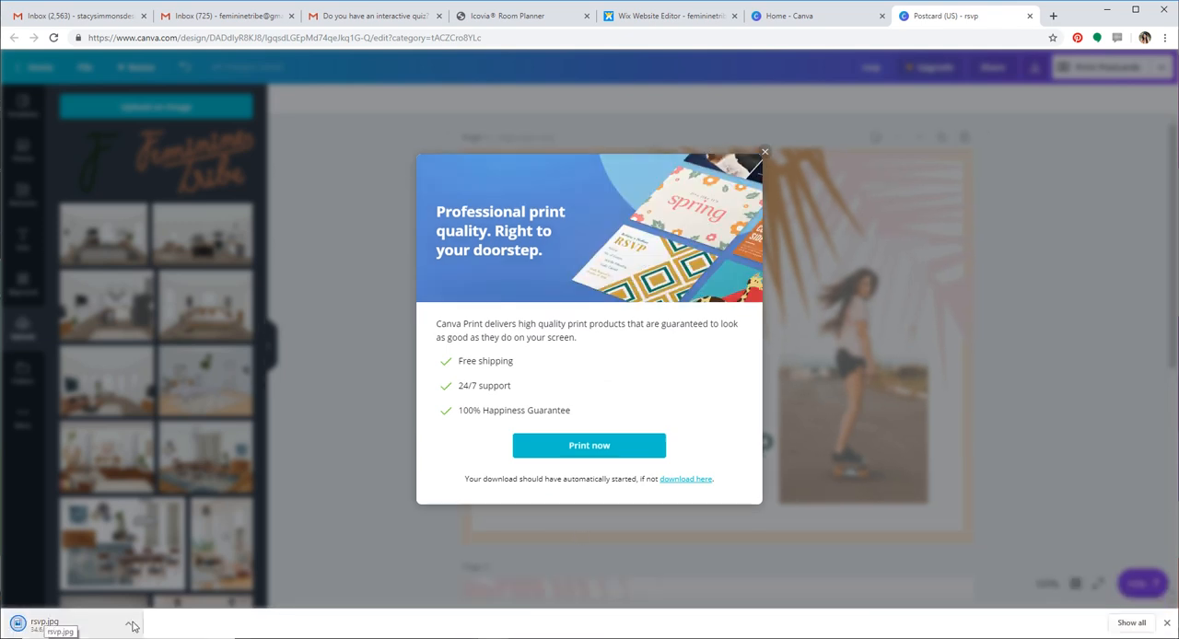
Show the file options for the downloaded rsvp.jpg, dismiss them and close the Canva Print offer
click(130, 626)
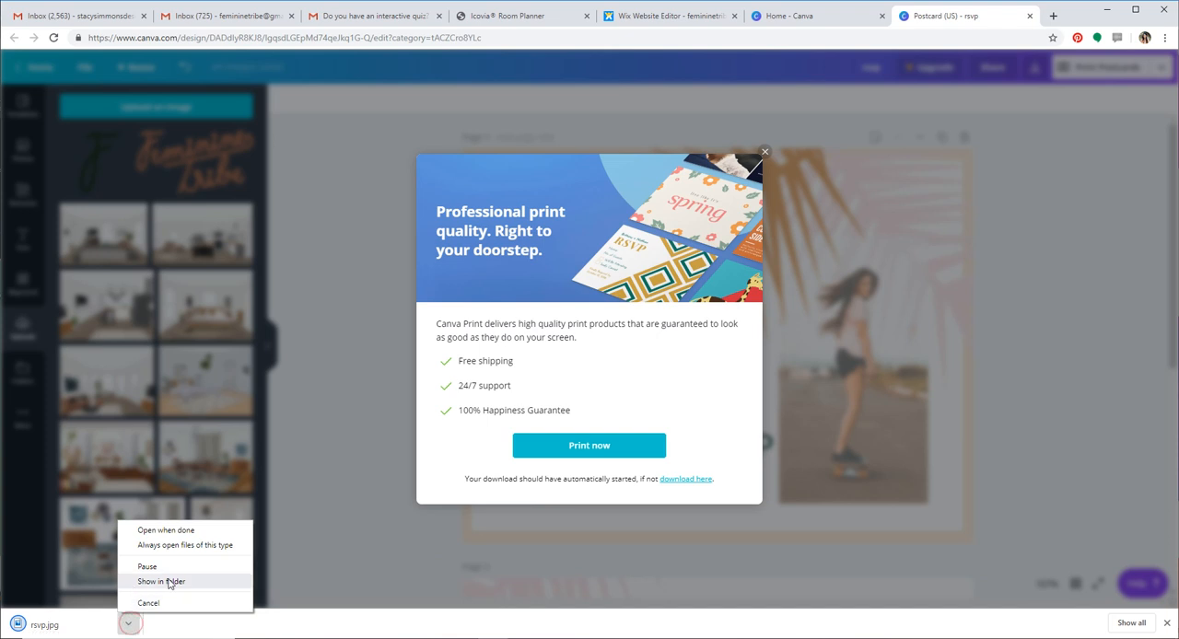
click(355, 559)
click(766, 153)
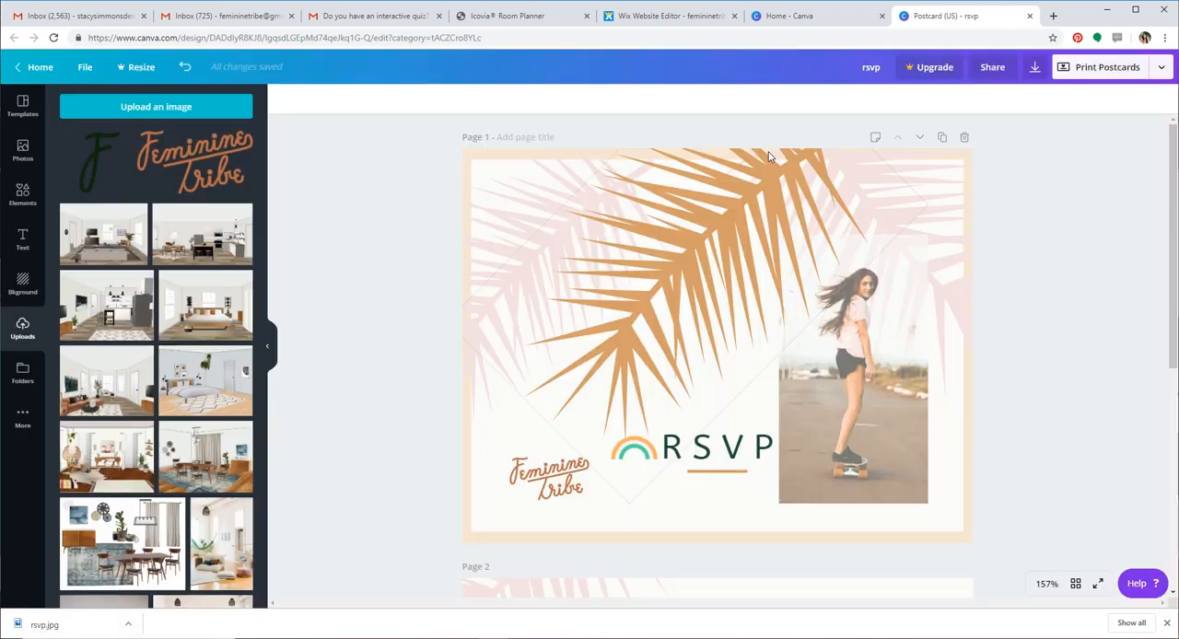